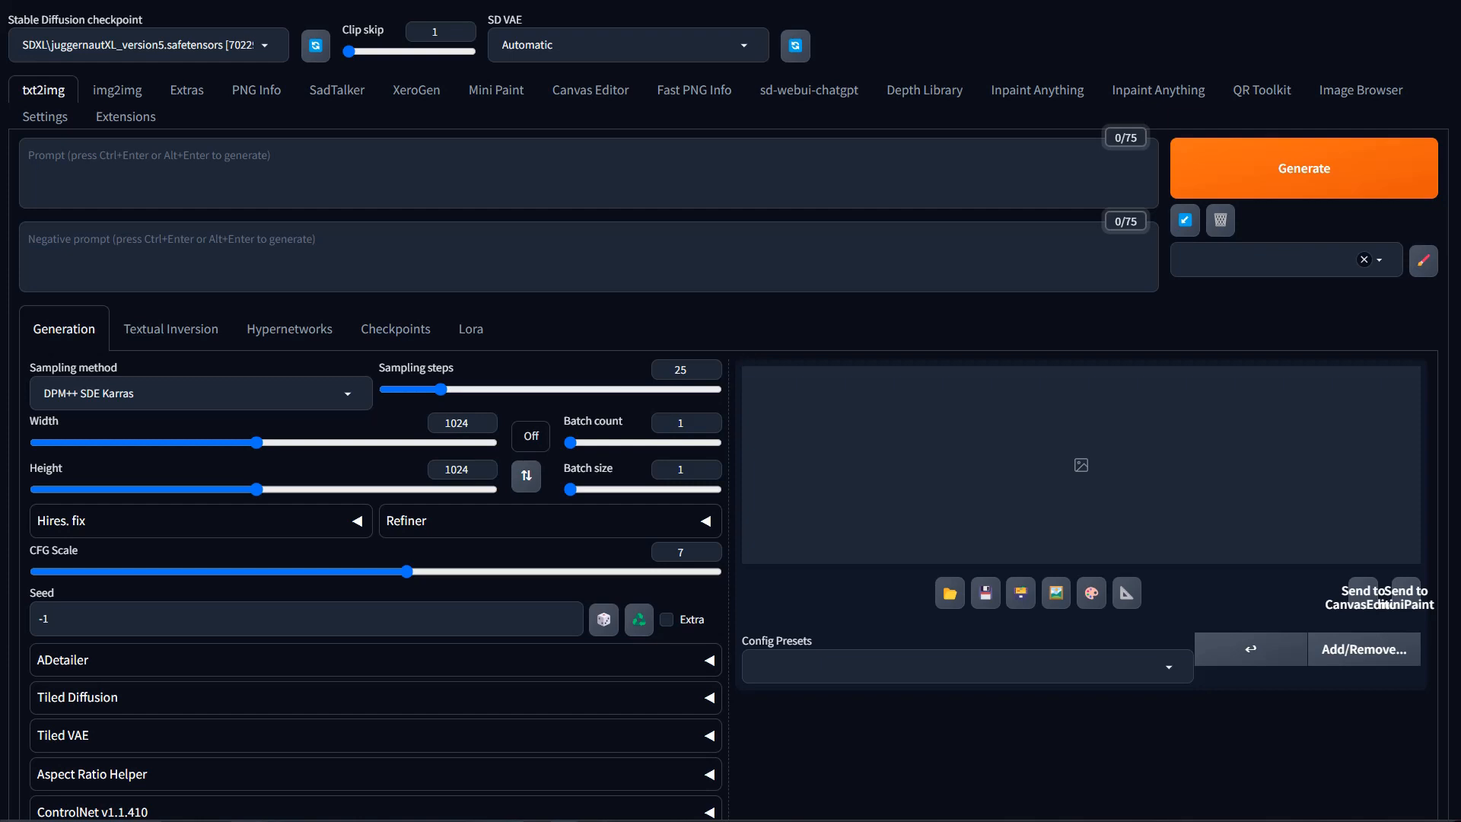
# Enter the prompt "beautiful woman sitting in a nice restaurant with candles" and apply the "0 – N:Prime Negative" style.
pyautogui.click(329, 140)
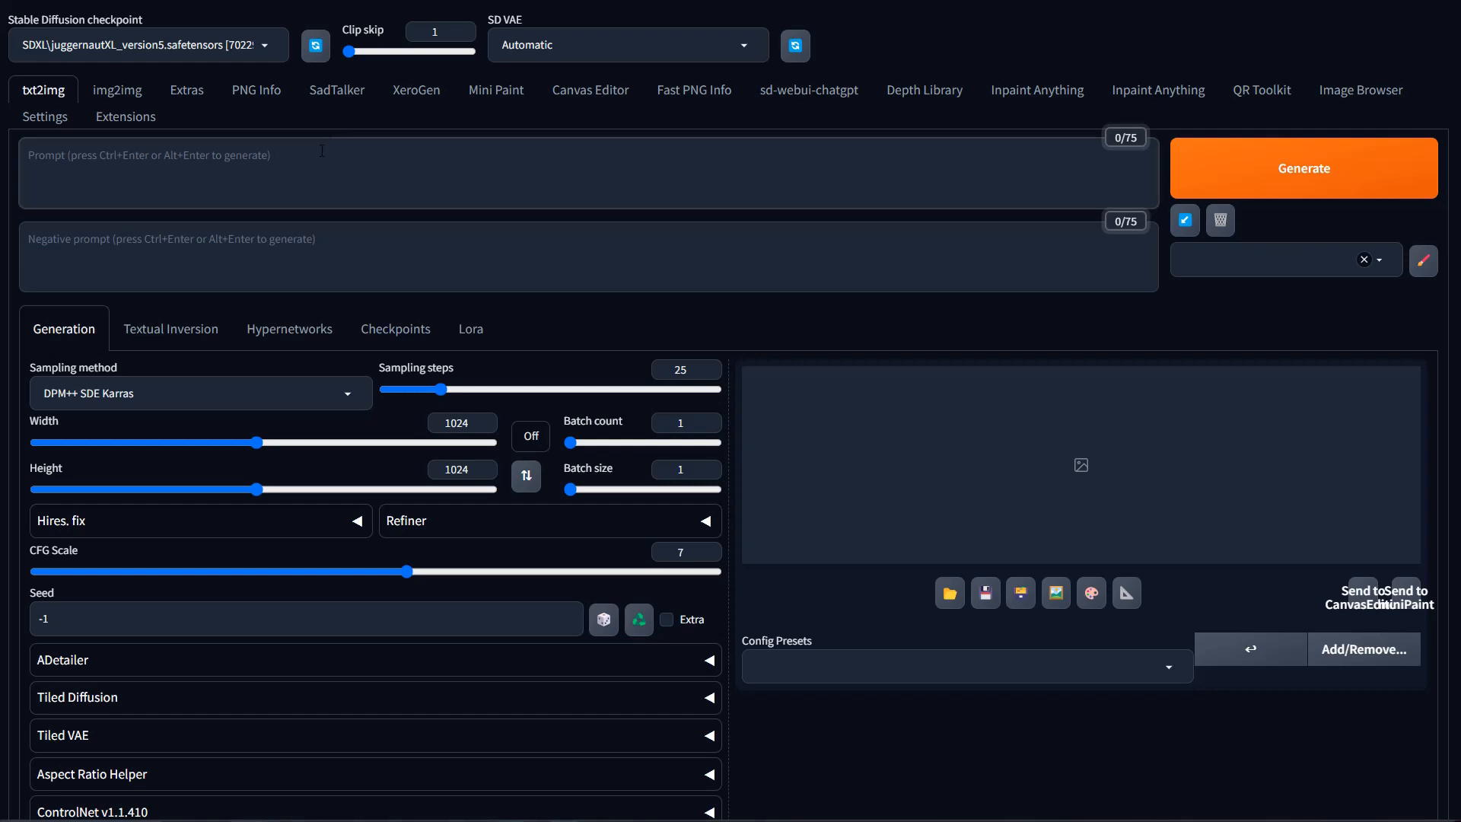
pyautogui.write('beautiful woman sitting in a nice restaurant with candles')
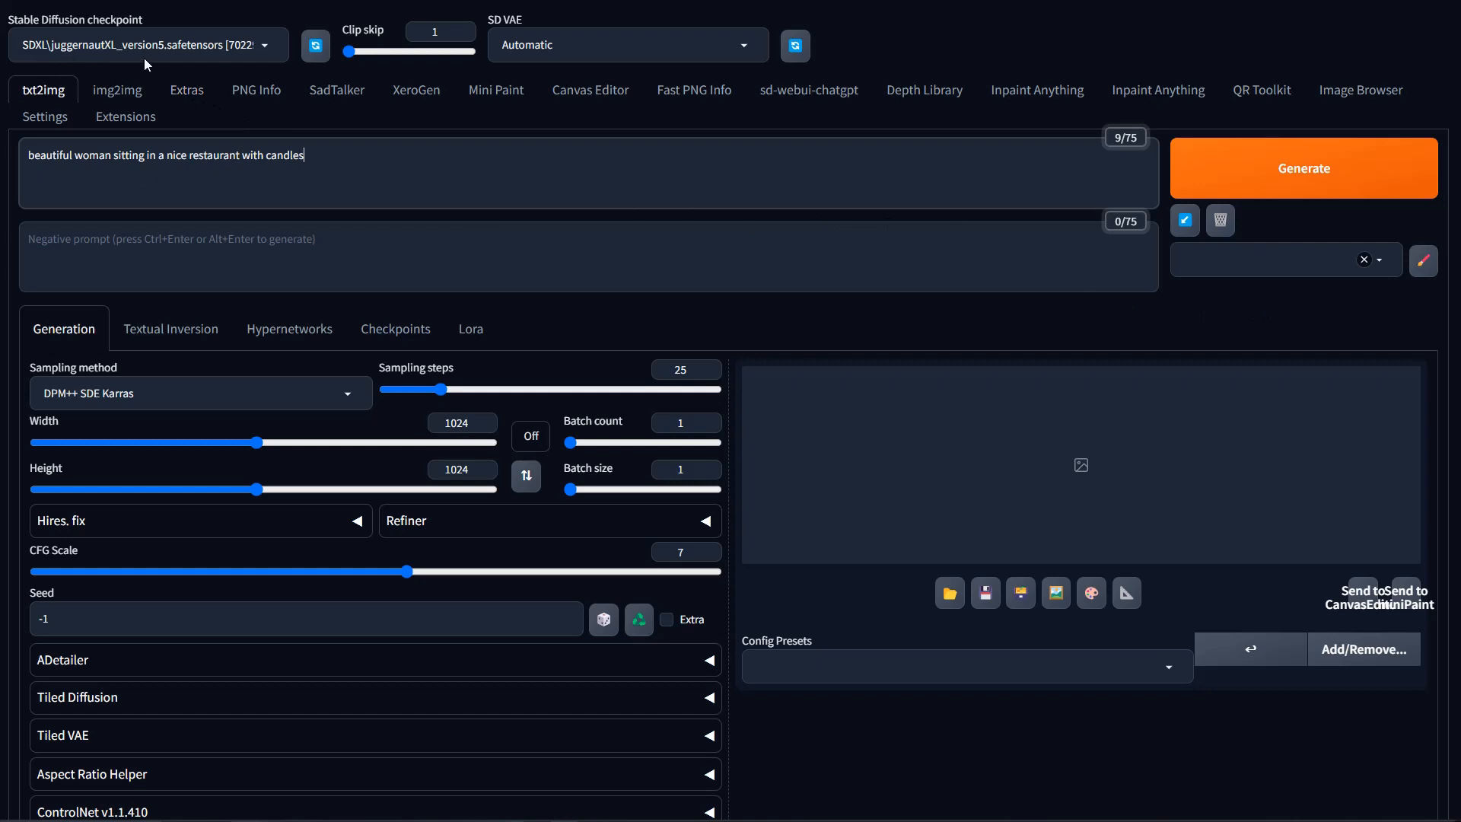
pyautogui.click(1210, 267)
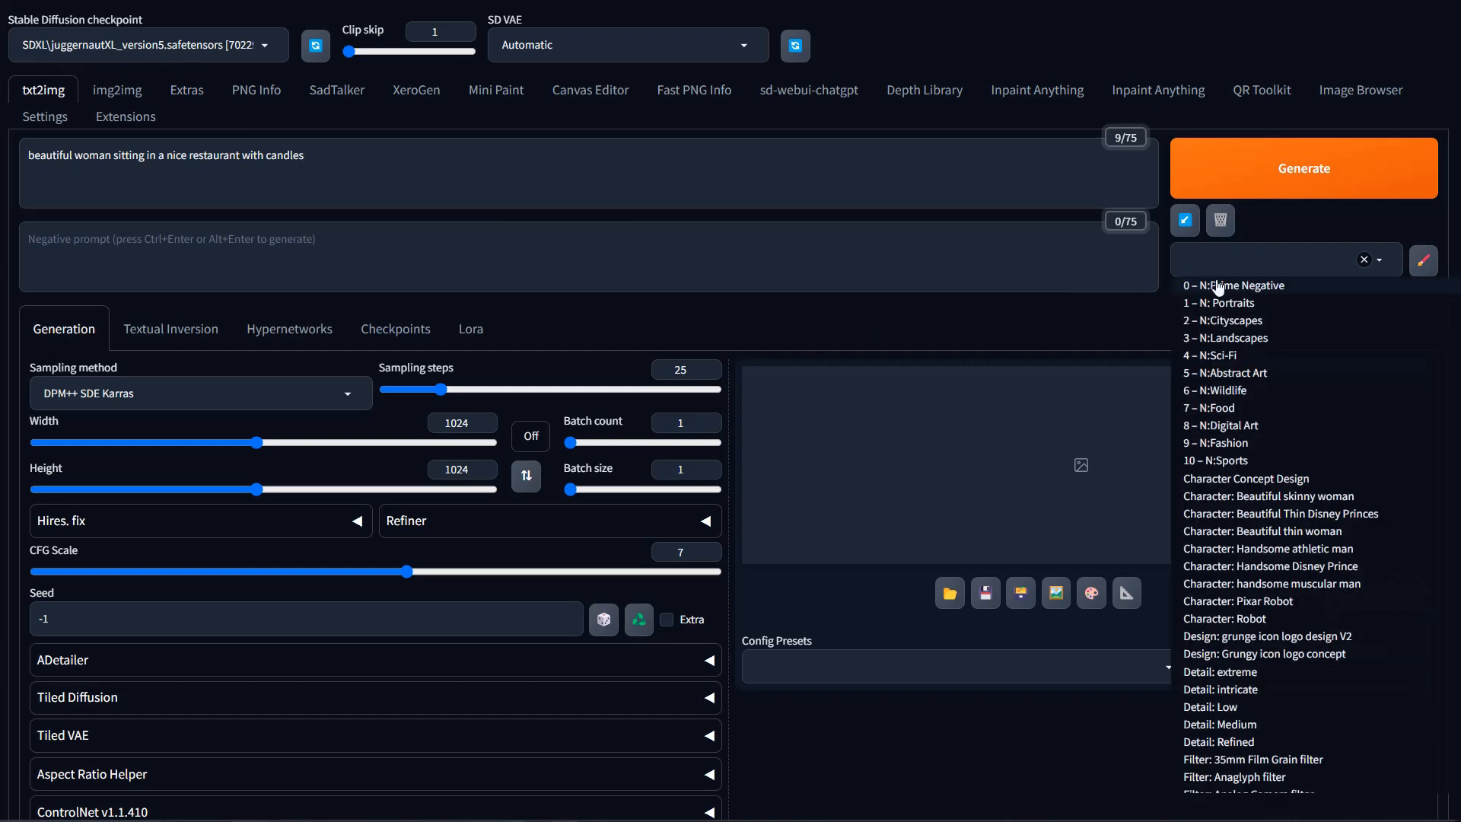
pyautogui.click(1223, 290)
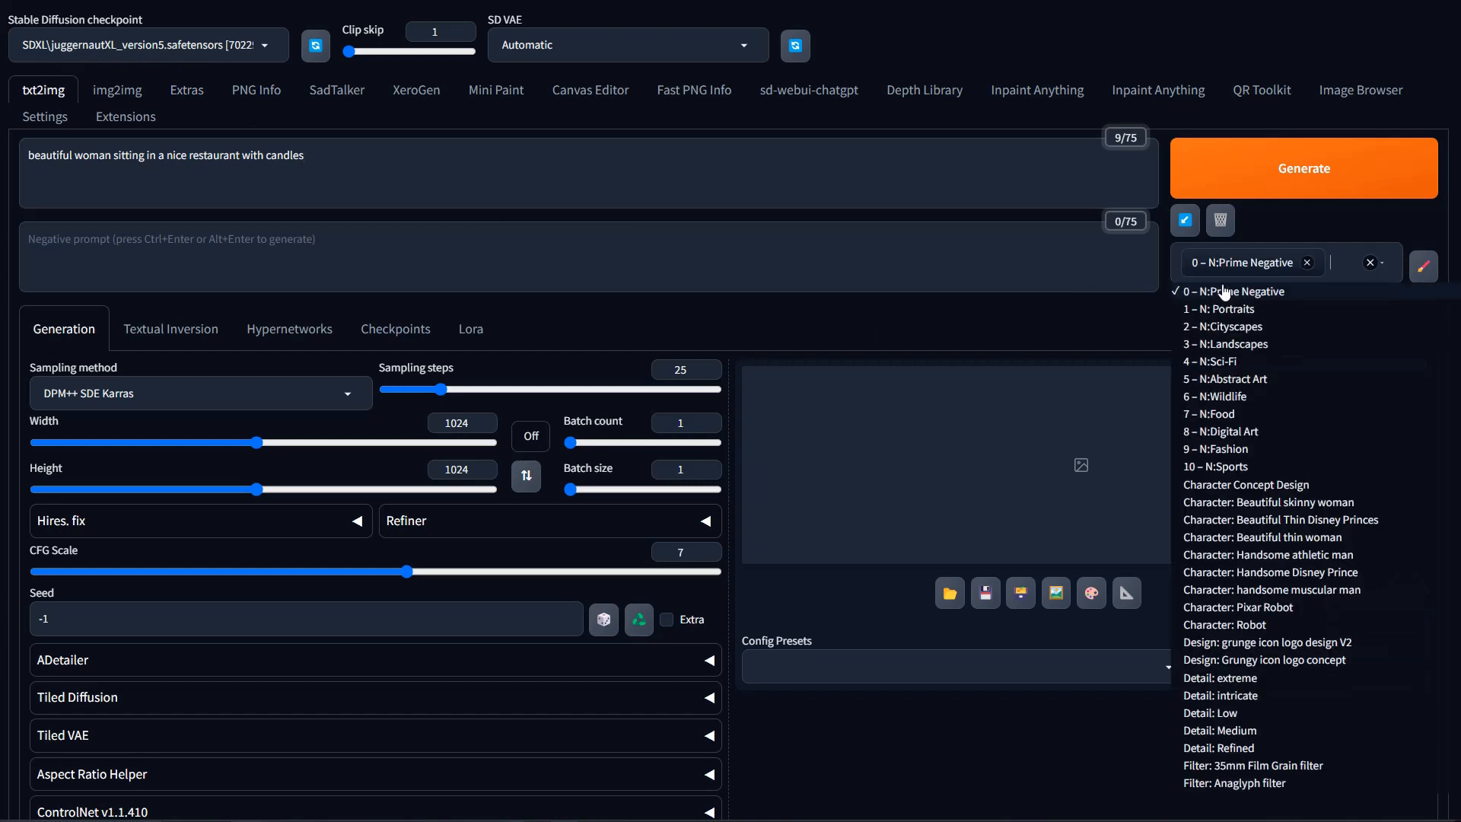
pyautogui.click(1424, 221)
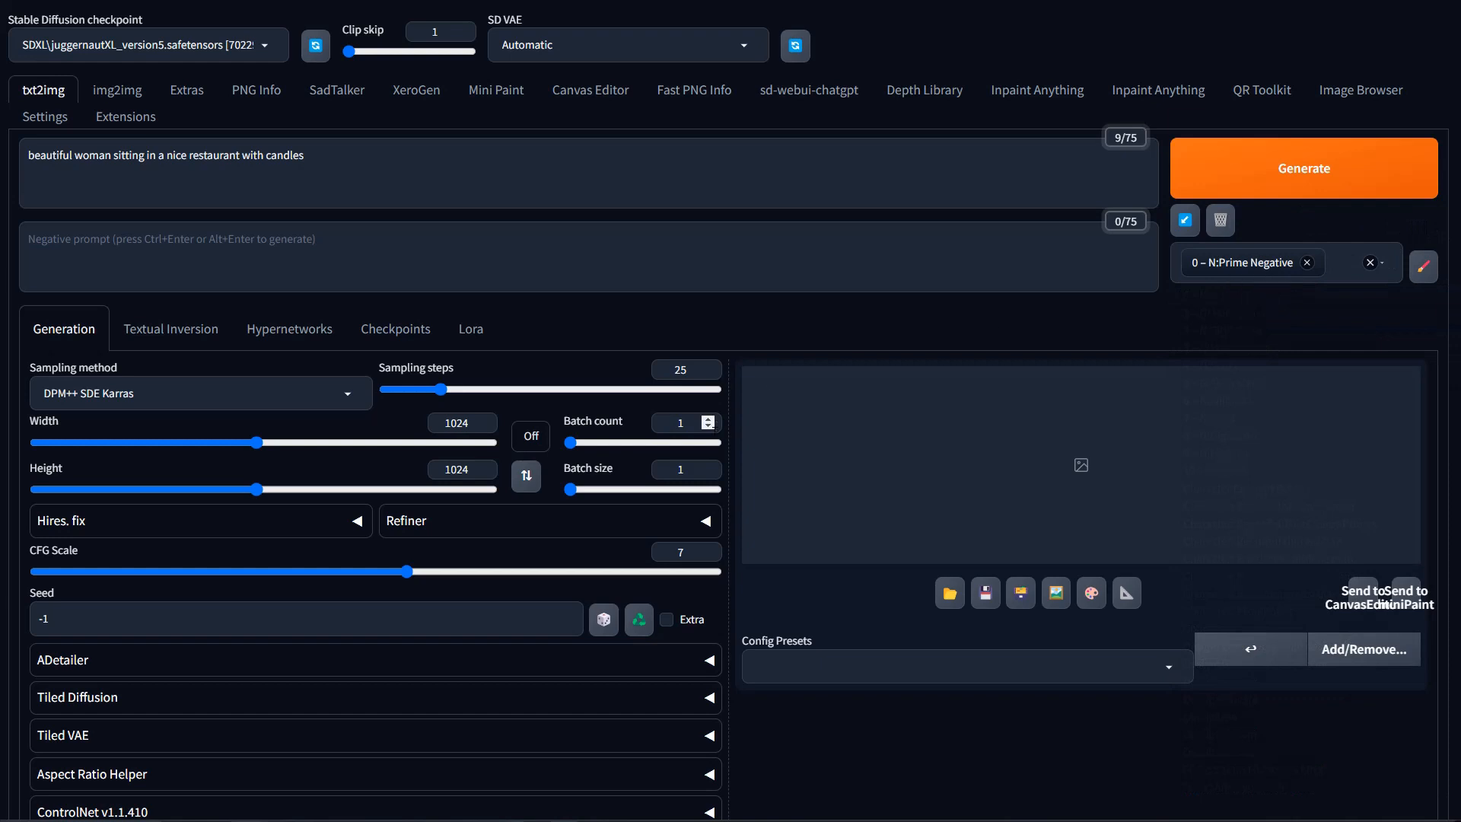
# Set the Negative Prompt Weight to 0.3.
pyautogui.scroll(-4, 728, 411)
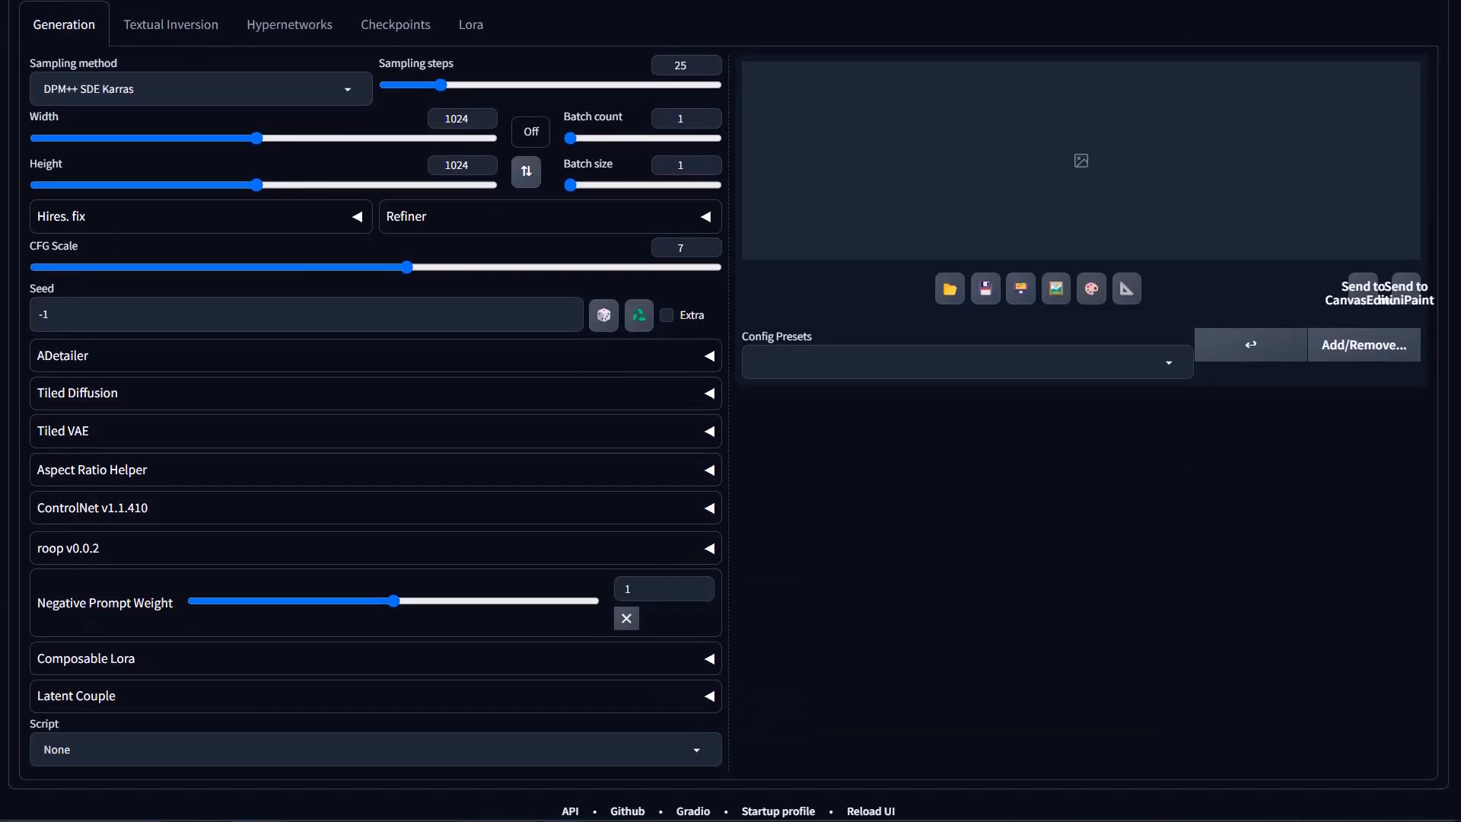
pyautogui.moveTo(370, 606); pyautogui.dragTo(255, 608)
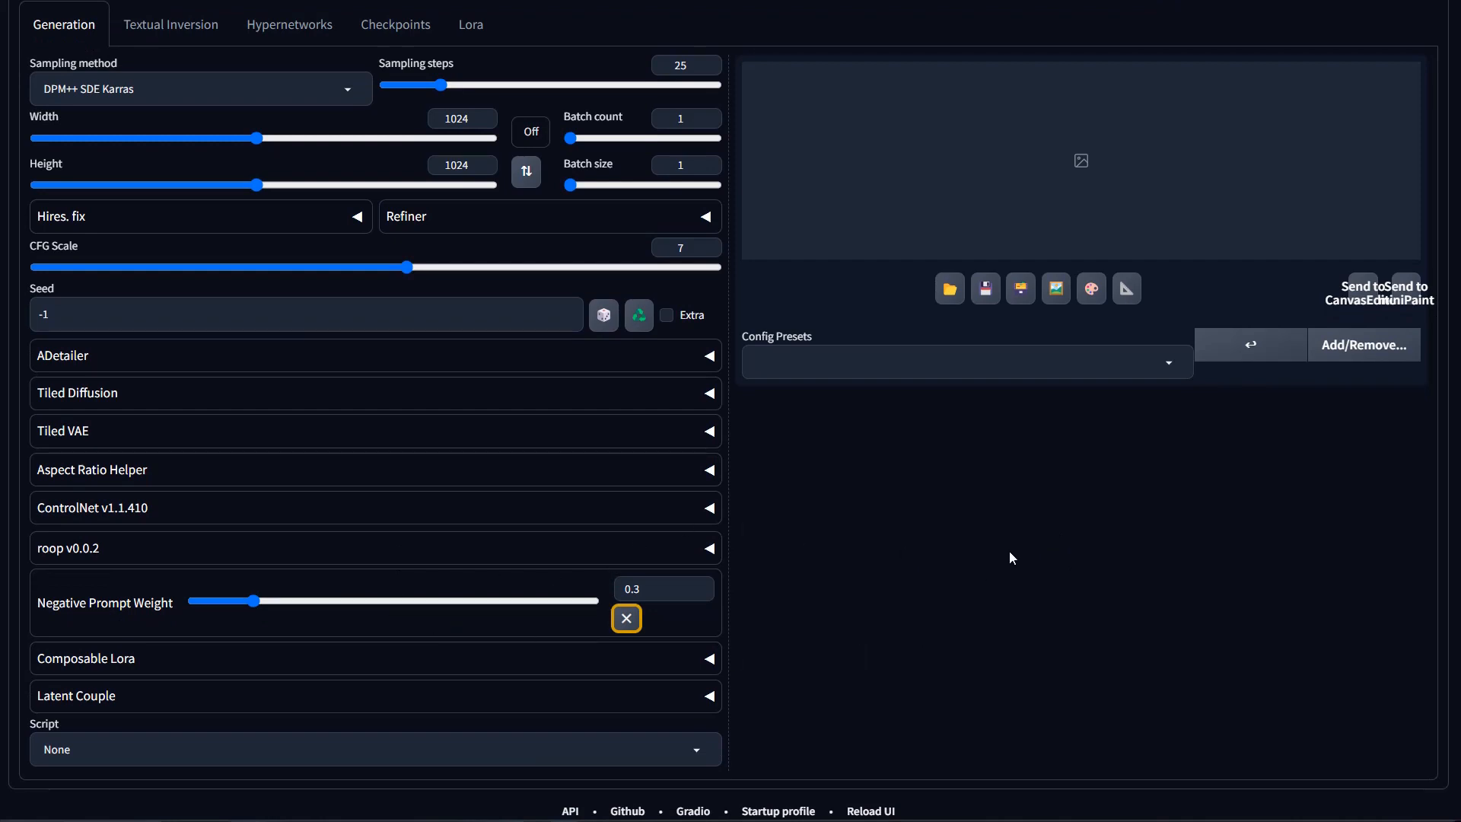
pyautogui.moveTo(195, 600); pyautogui.dragTo(675, 594)
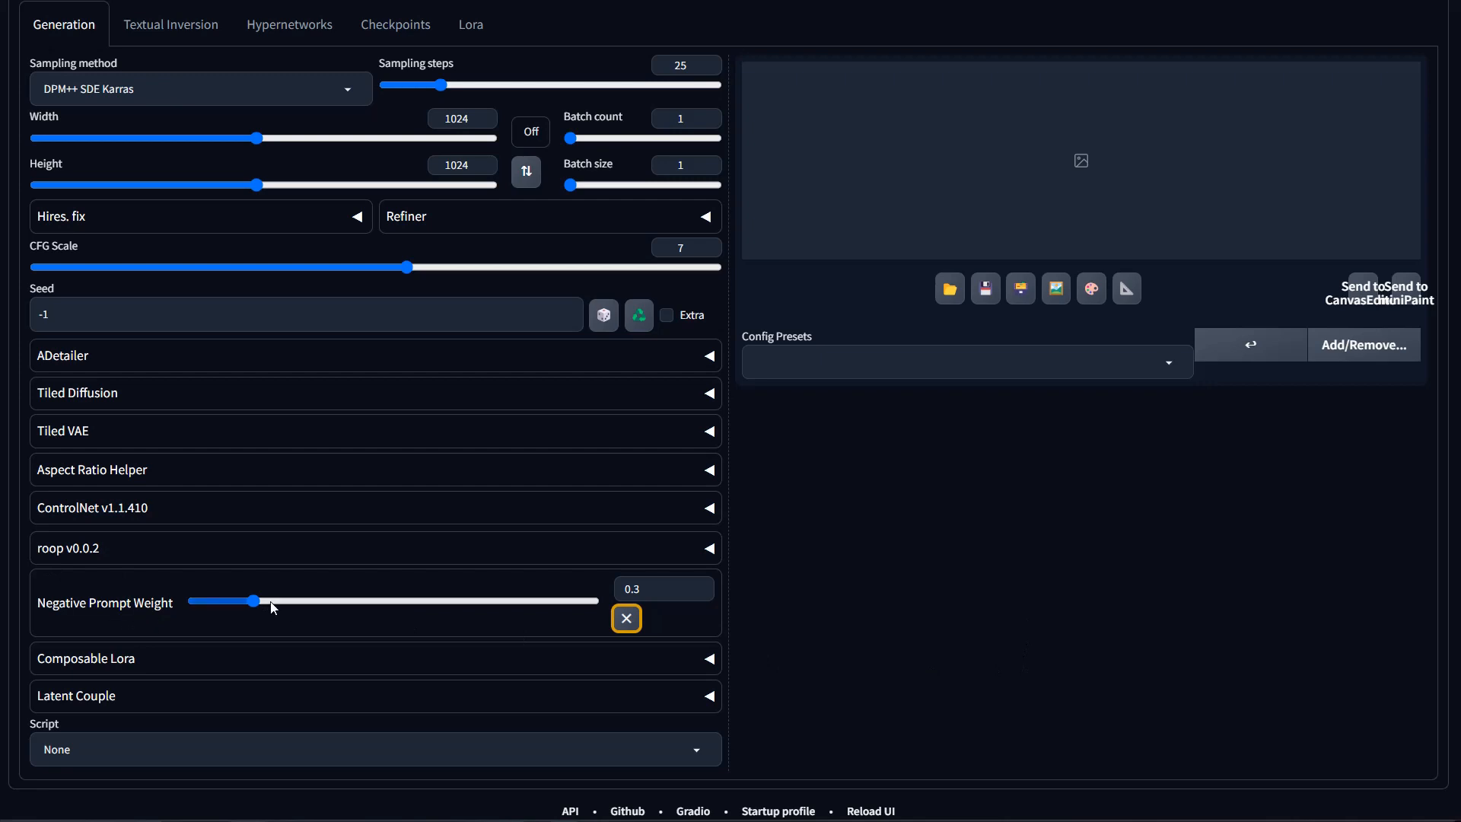
pyautogui.scroll(4, 1095, 532)
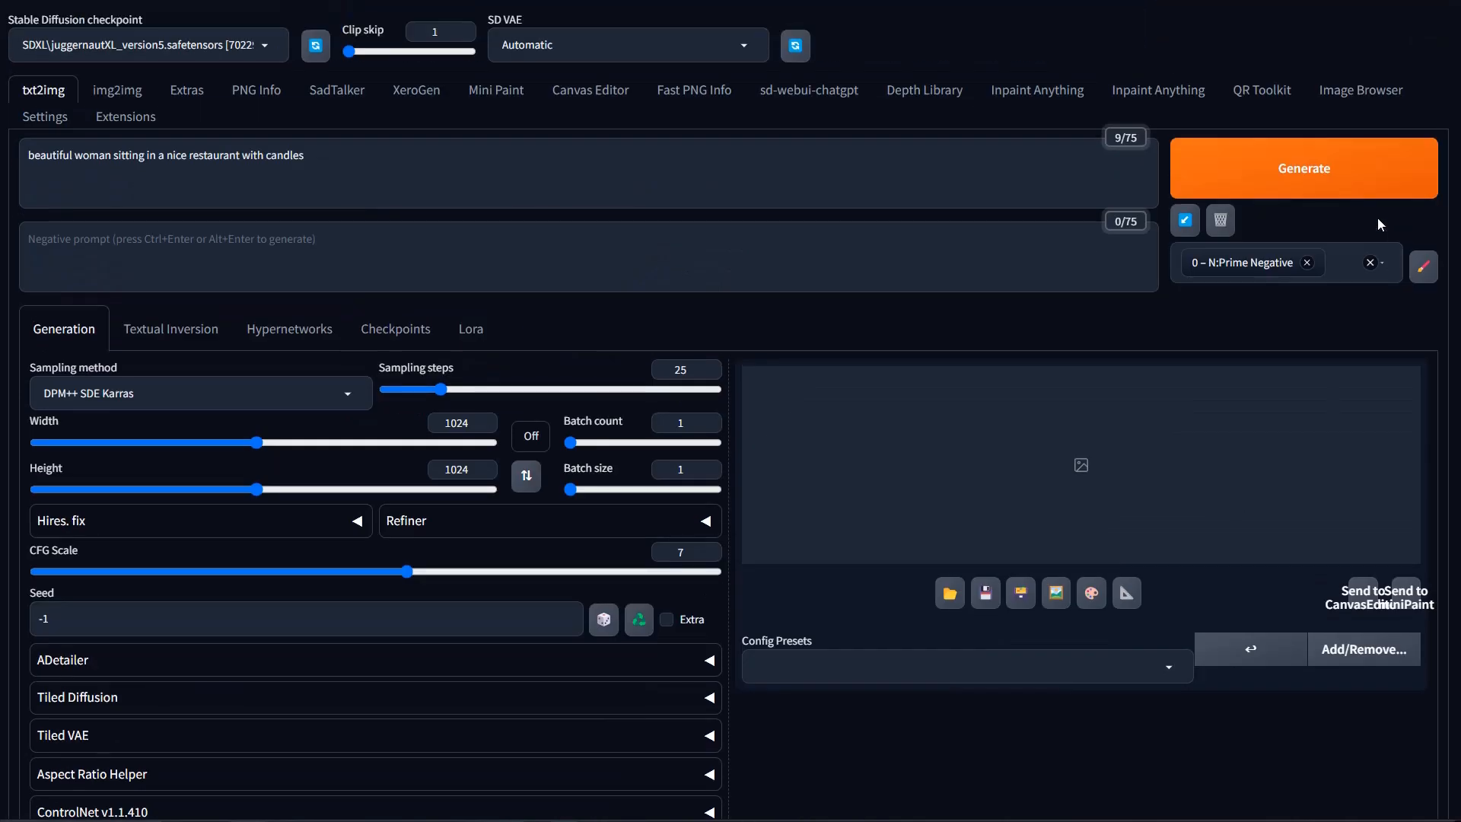
# Set the aspect ratio to 5:4 for a 1024 by 816 image and generate it from the restaurant prompt.
pyautogui.click(523, 448)
pyautogui.click(536, 541)
pyautogui.click(1264, 178)
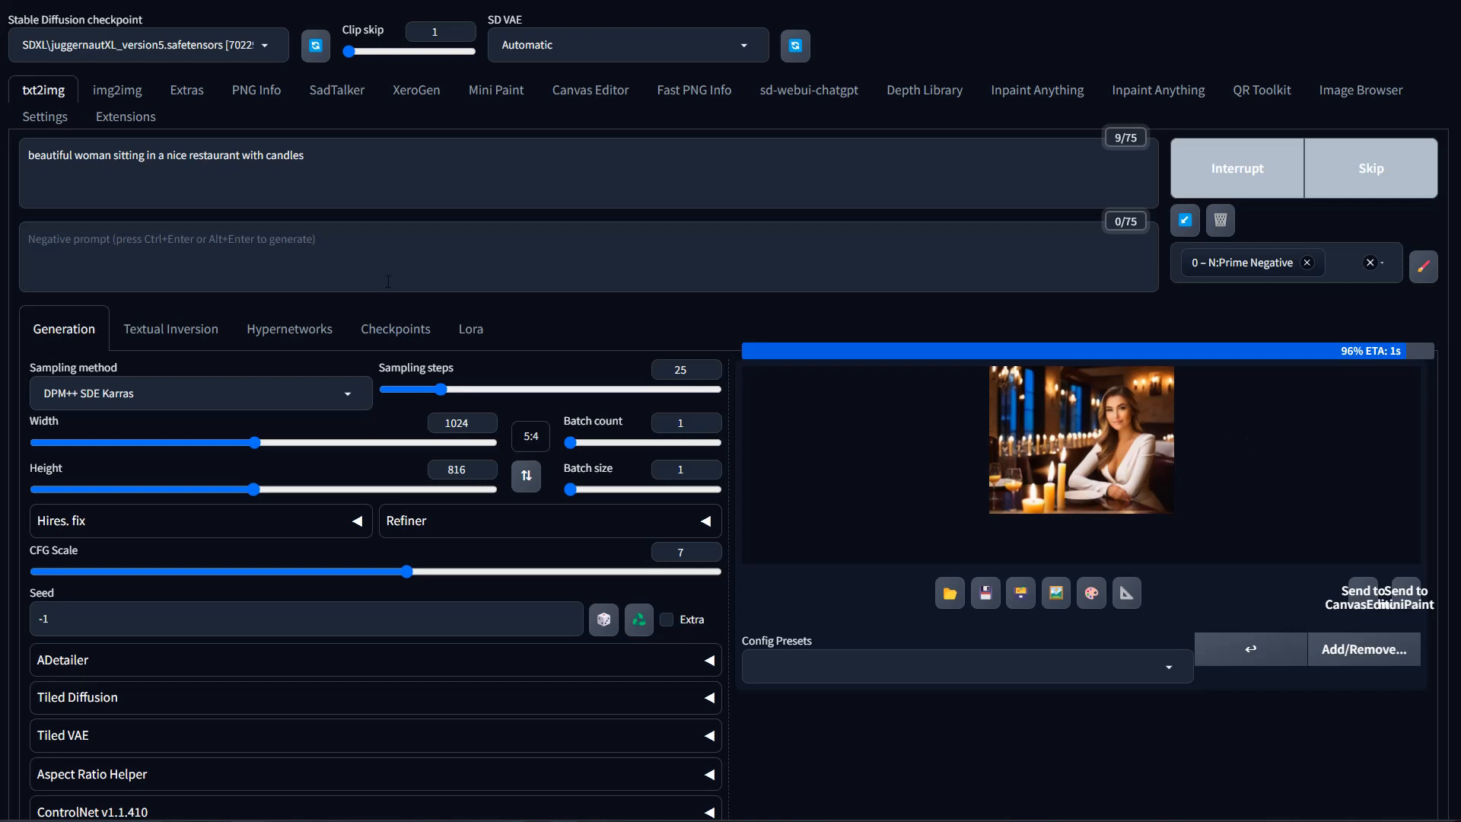
pyautogui.click(139, 123)
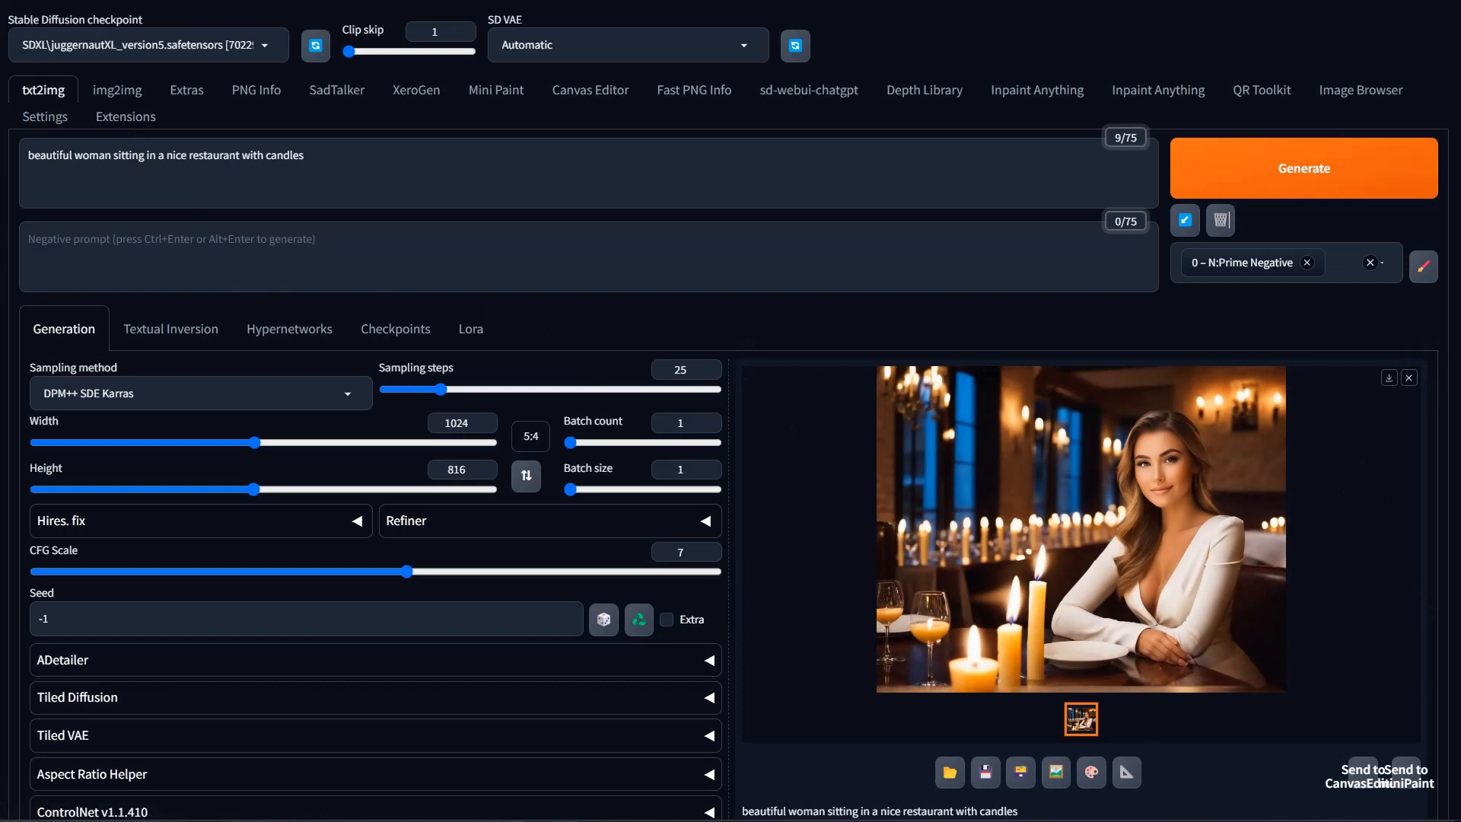
# Examine the generated restaurant image at full size and return to the generation settings.
pyautogui.click(1141, 484)
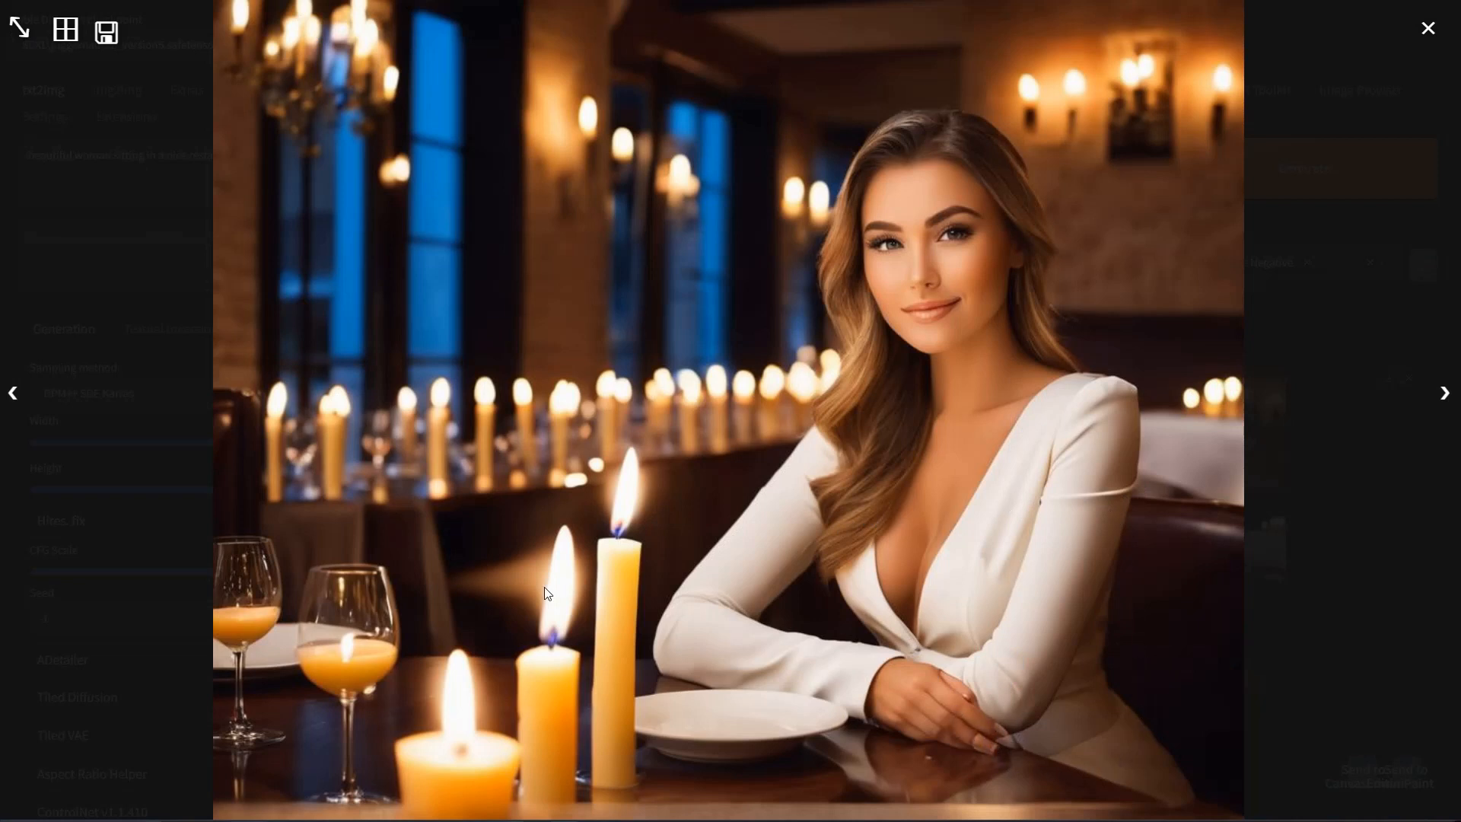
pyautogui.click(1056, 306)
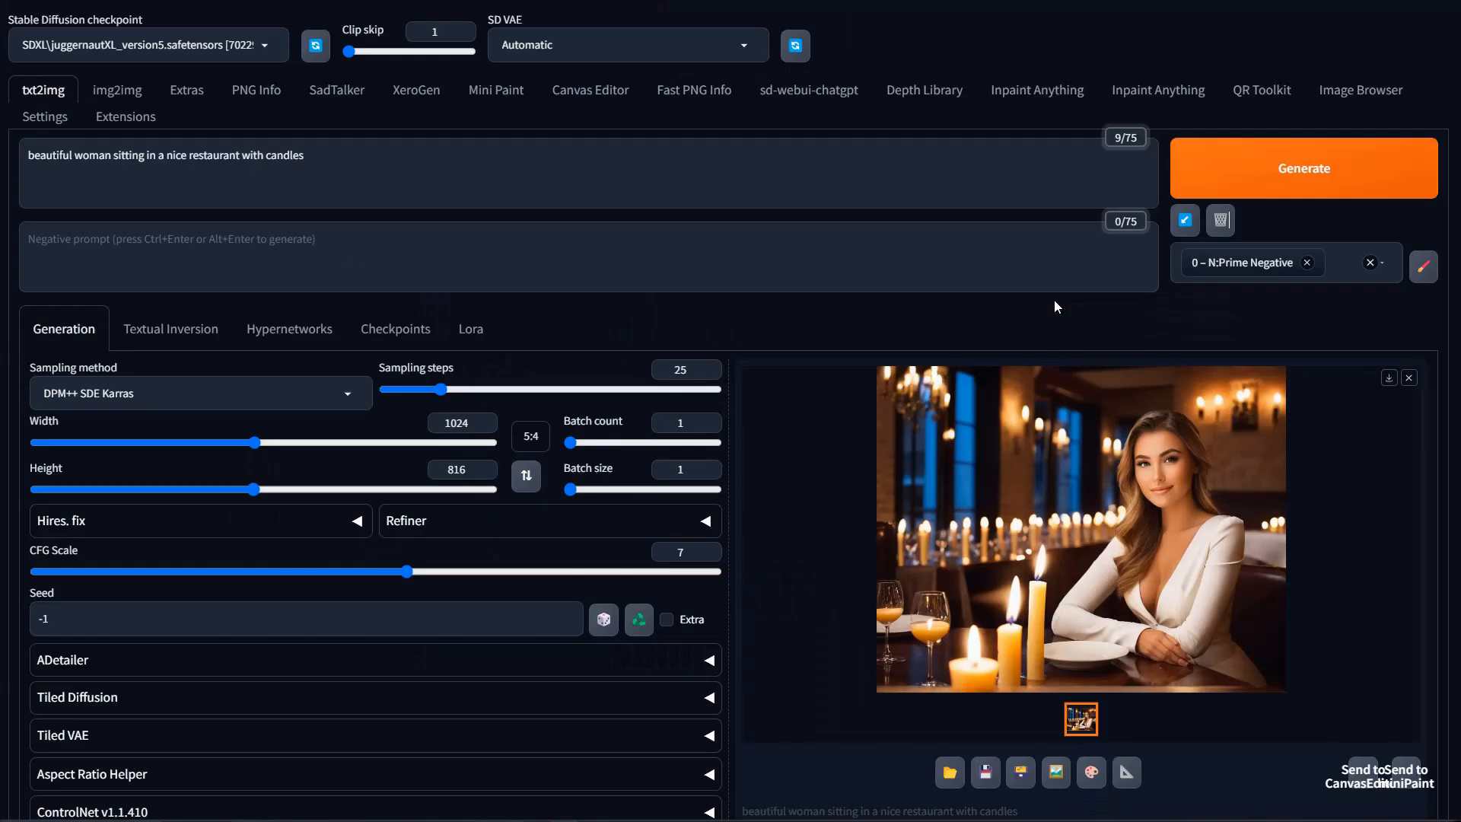
pyautogui.click(1080, 559)
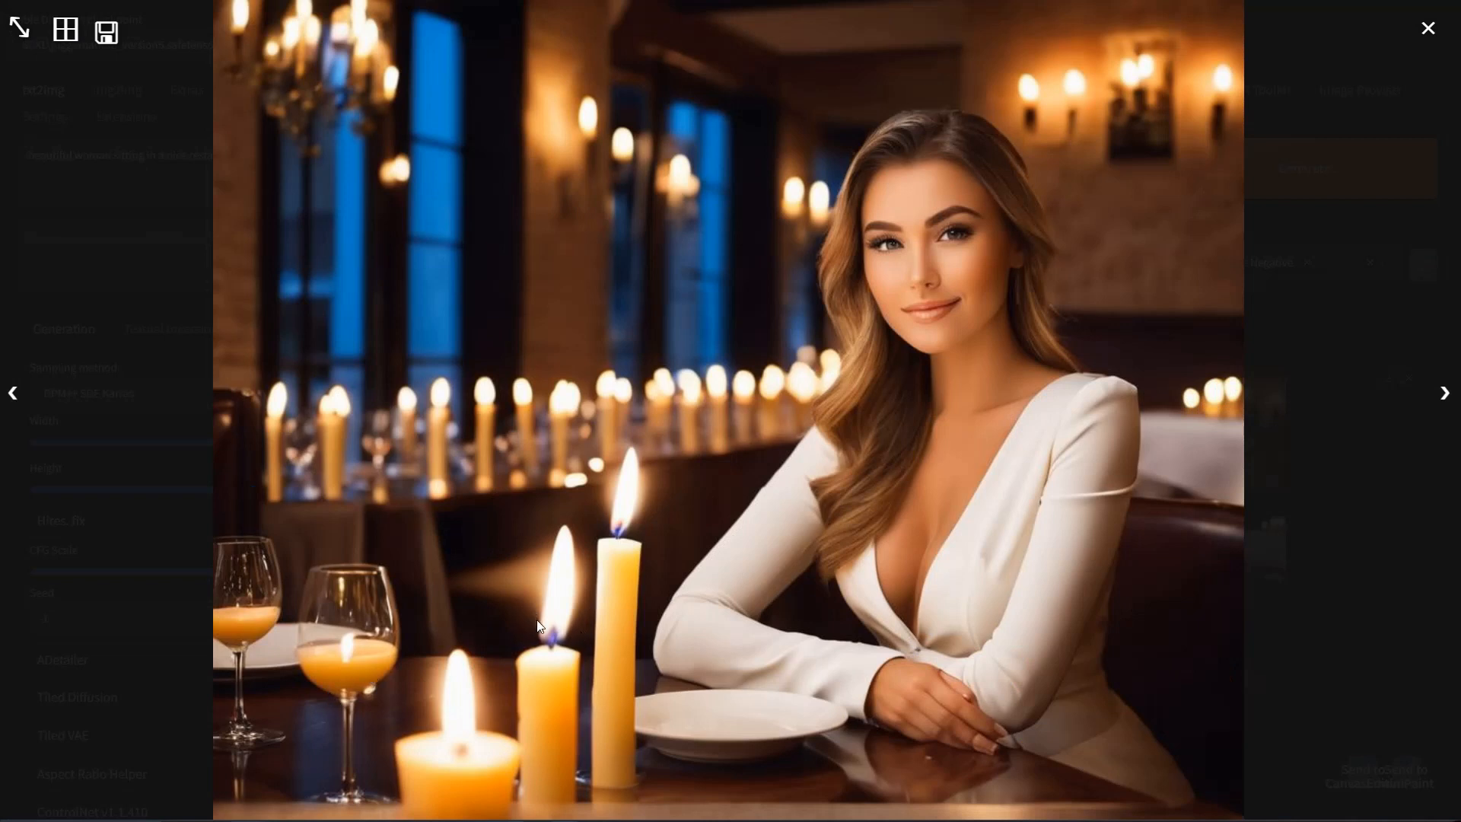
pyautogui.click(706, 449)
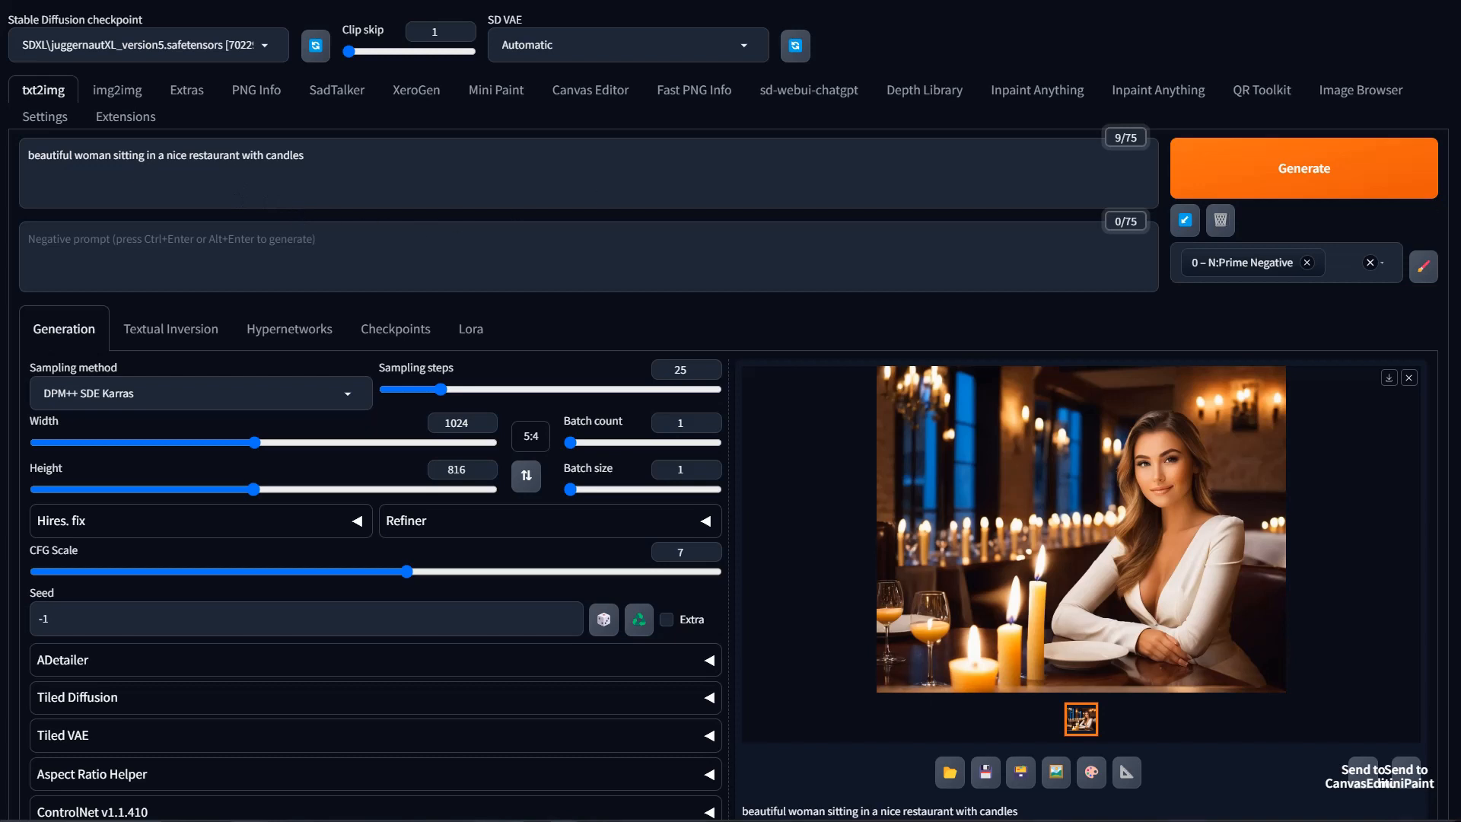
# Replace the prompt with "declaration of art medium possible style, primary focus and details, secondary focus and details, background and surroundings, details about production and lighting details".
pyautogui.moveTo(319, 156); pyautogui.dragTo(5, 178)
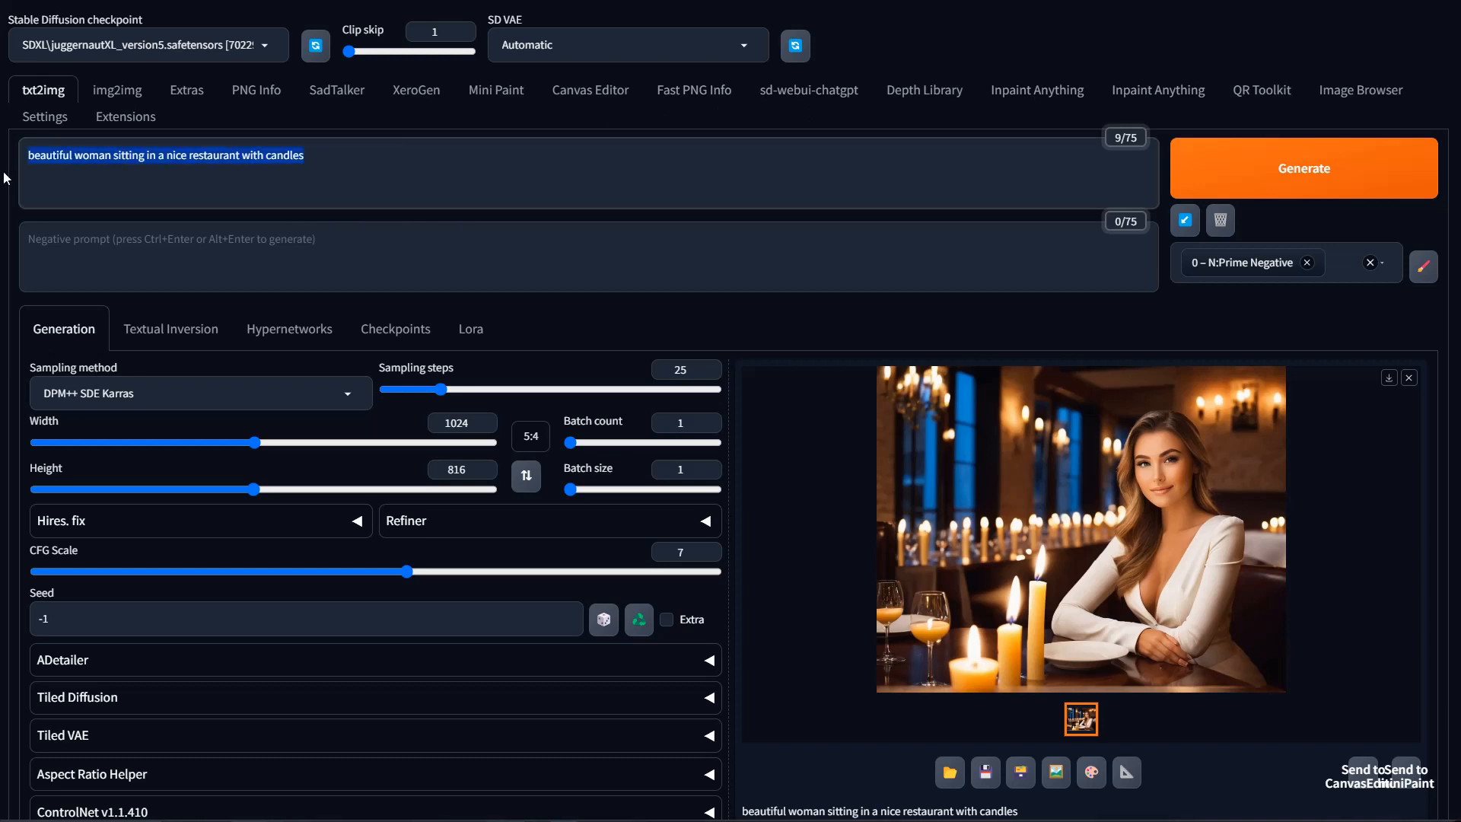
pyautogui.write('declaration of art medium possible style, primary focus and details, secondary focus and details, background and surroundings, details about production and lighting details')
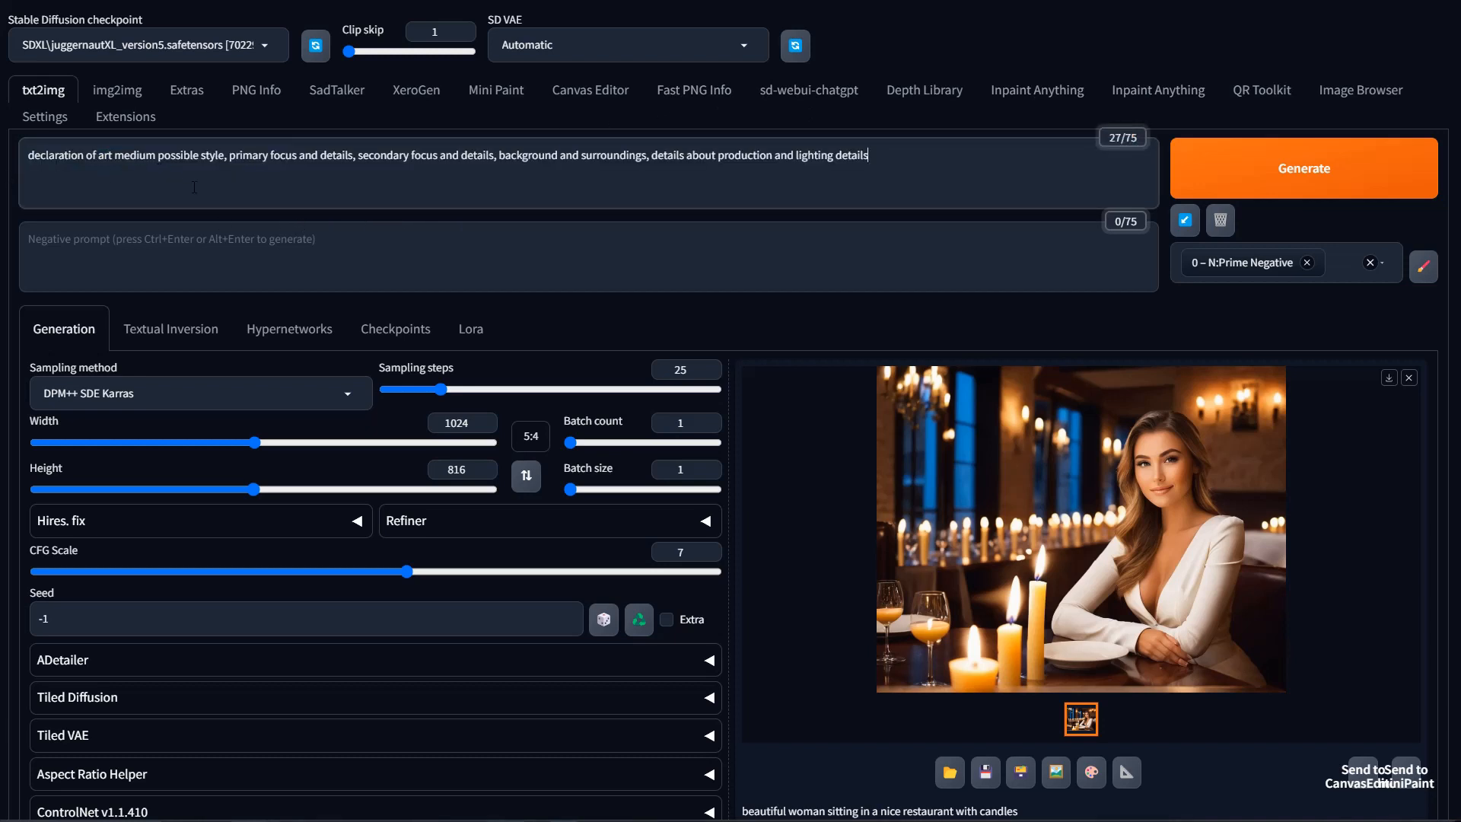
# Review the prompt template section by section, from art medium and style through focus details and background to production and lighting.
pyautogui.moveTo(28, 157); pyautogui.dragTo(227, 155)
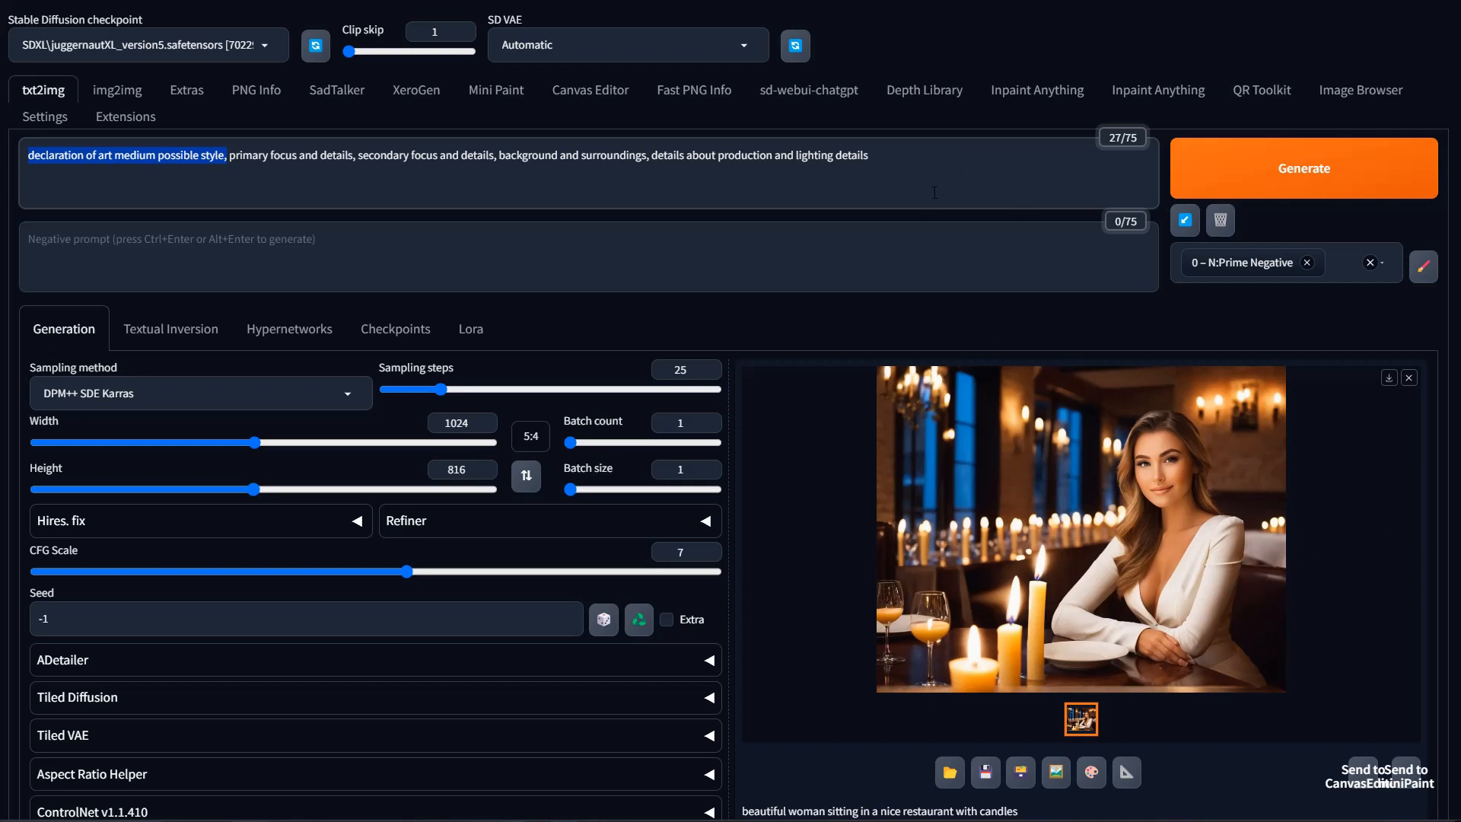
pyautogui.click(54, 155)
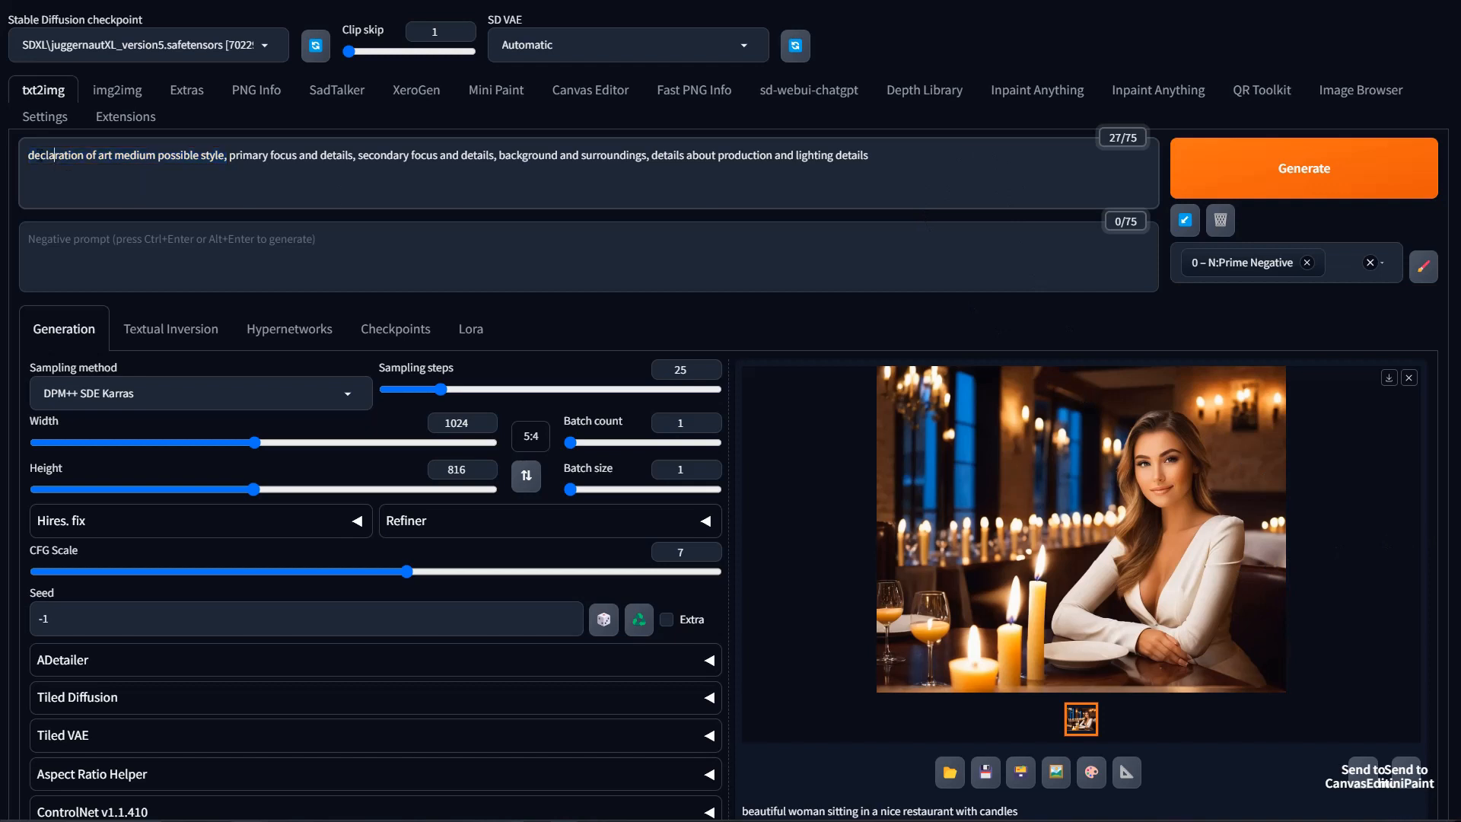
pyautogui.moveTo(29, 155); pyautogui.dragTo(896, 169)
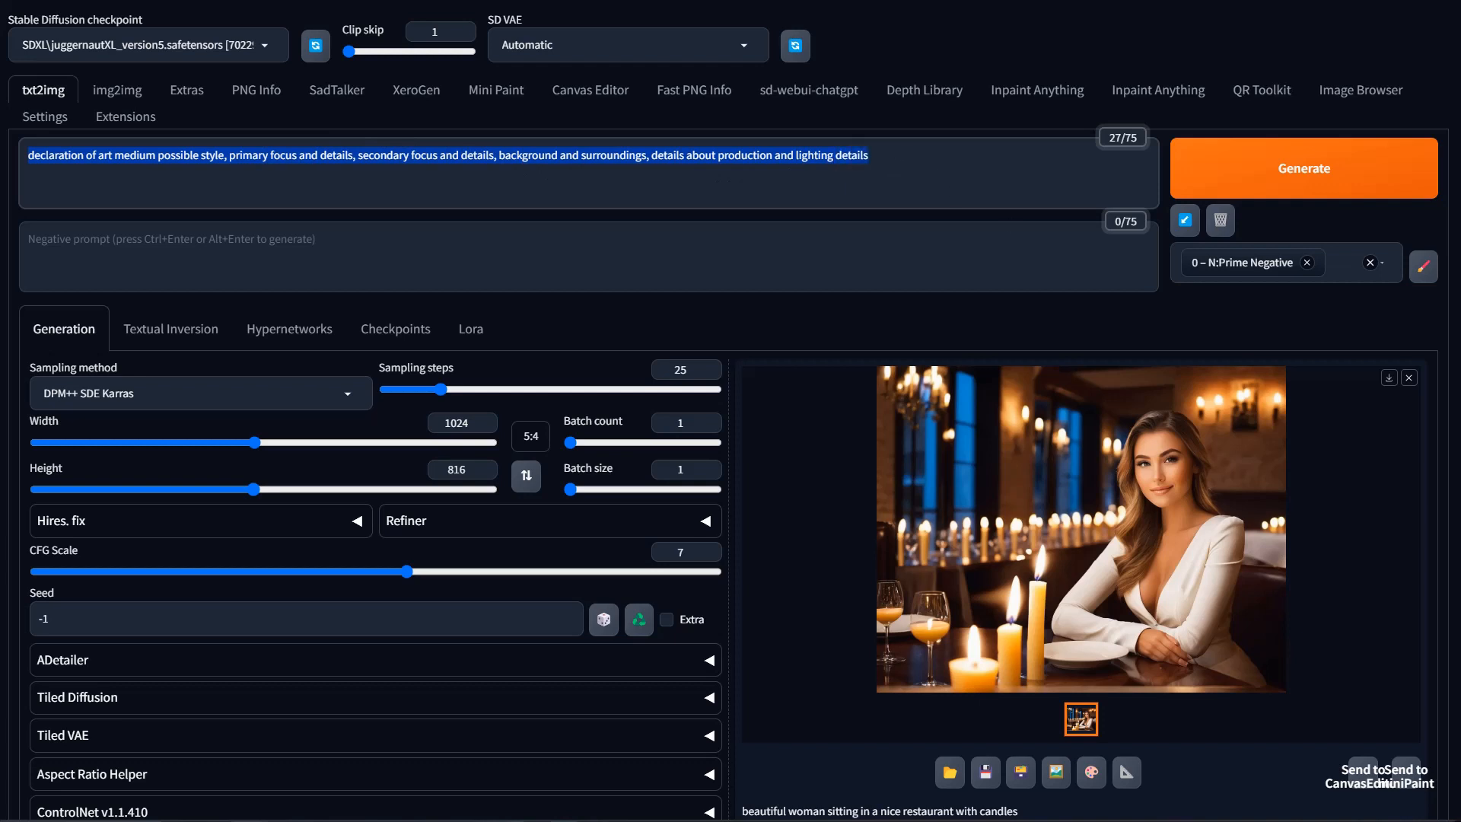
pyautogui.click(384, 155)
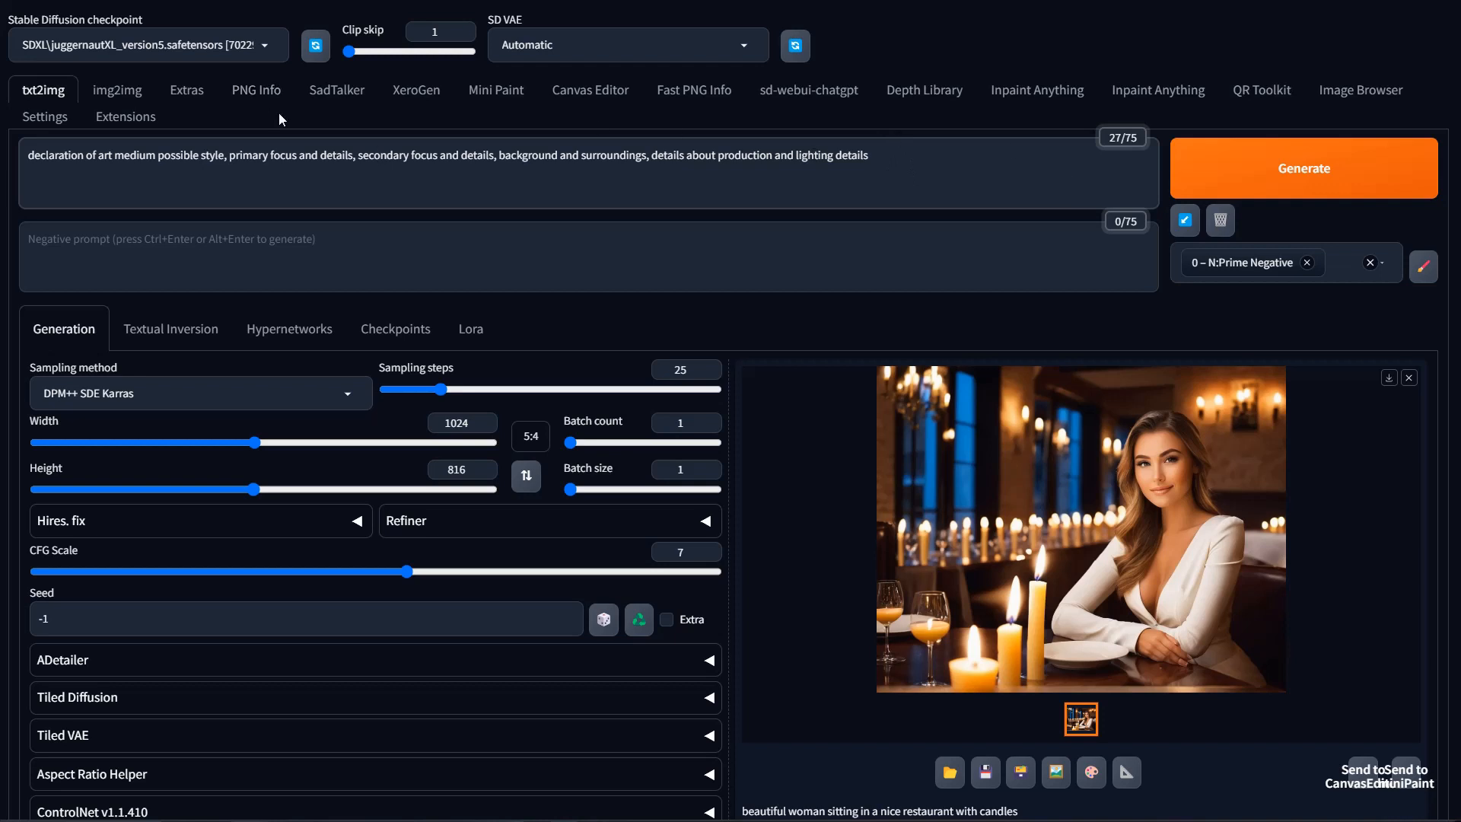
pyautogui.moveTo(28, 155); pyautogui.dragTo(226, 148)
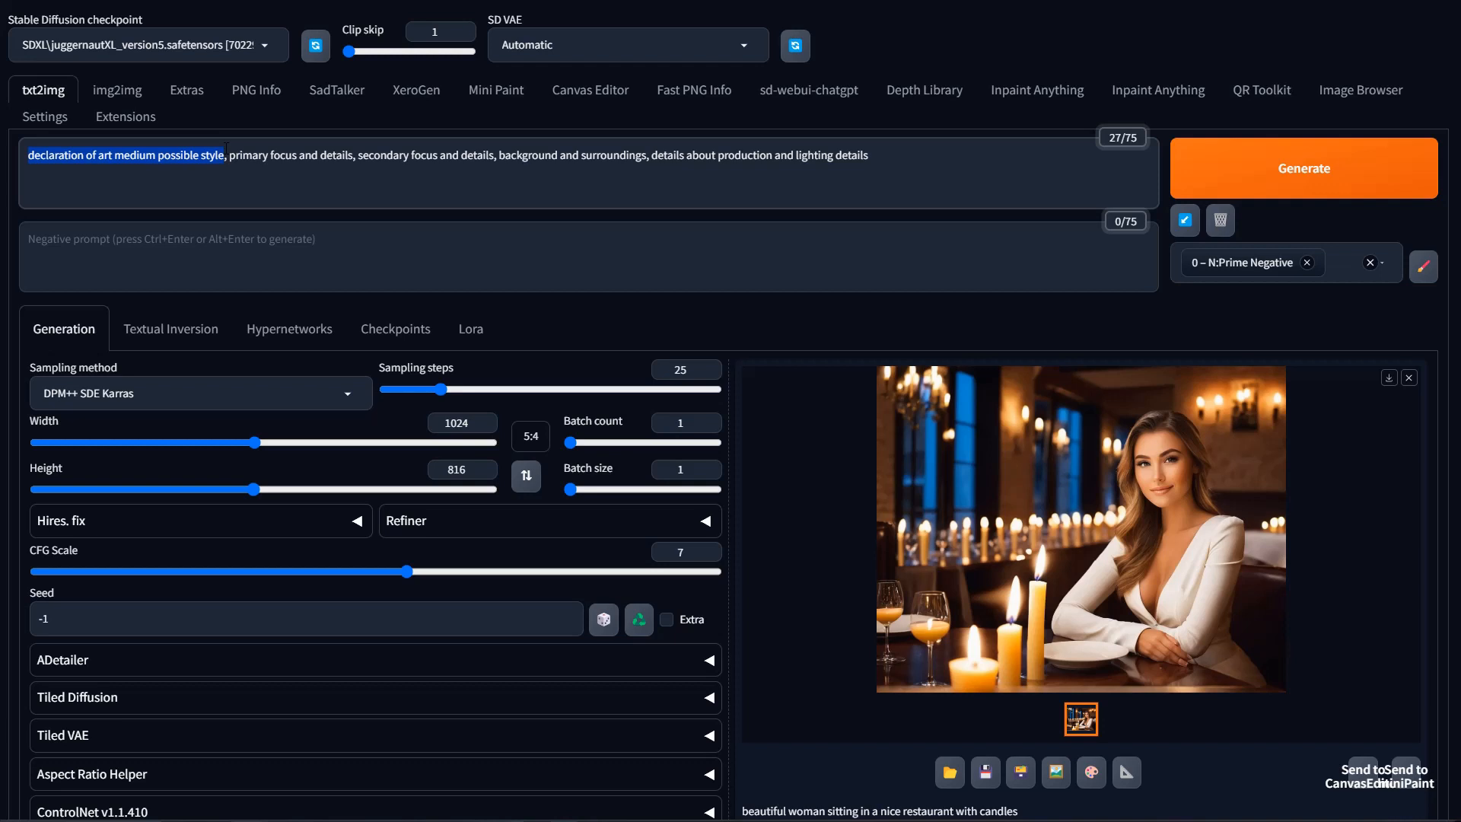
pyautogui.click(235, 155)
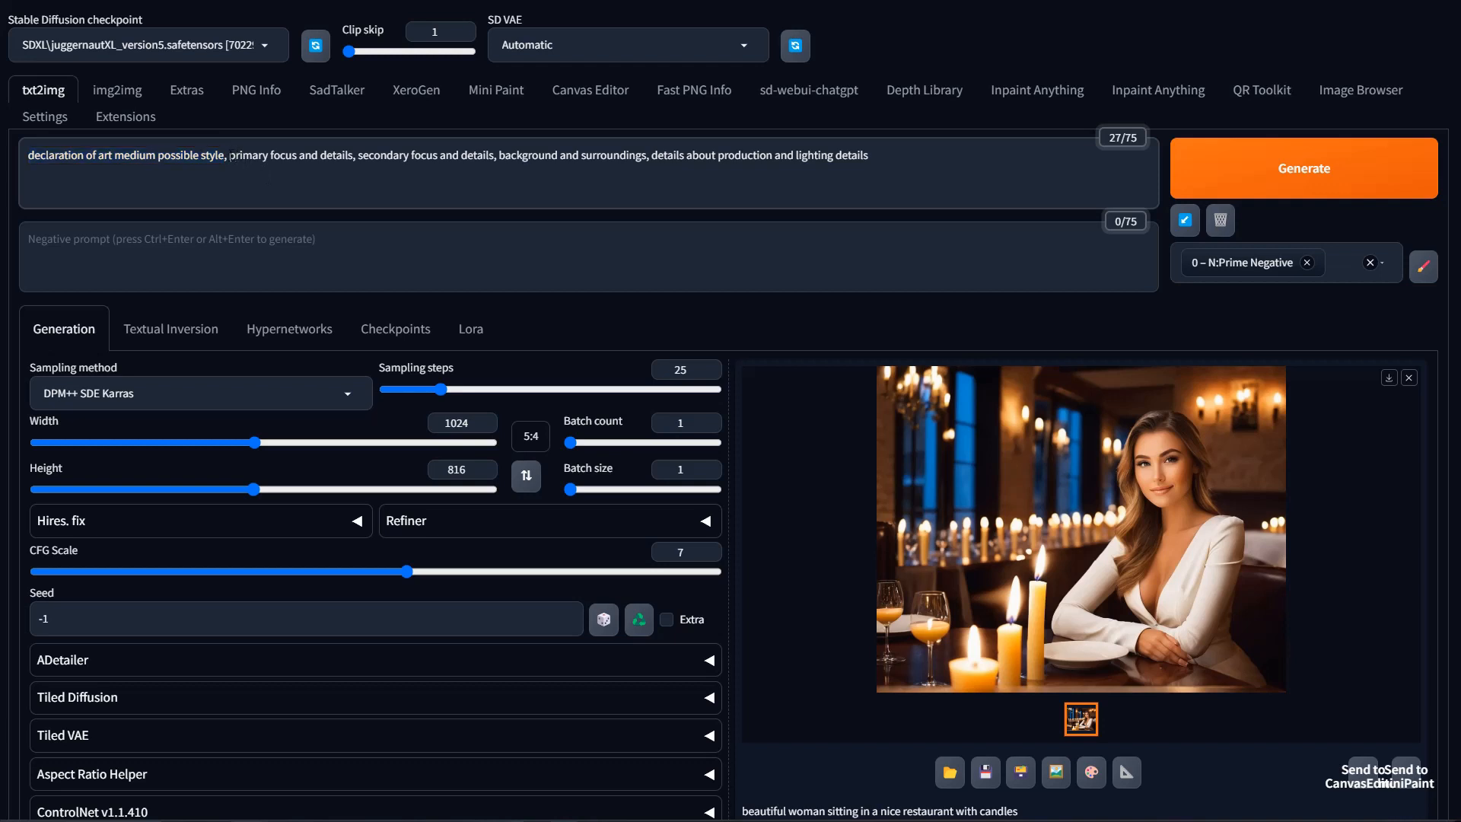
pyautogui.moveTo(230, 157); pyautogui.dragTo(358, 150)
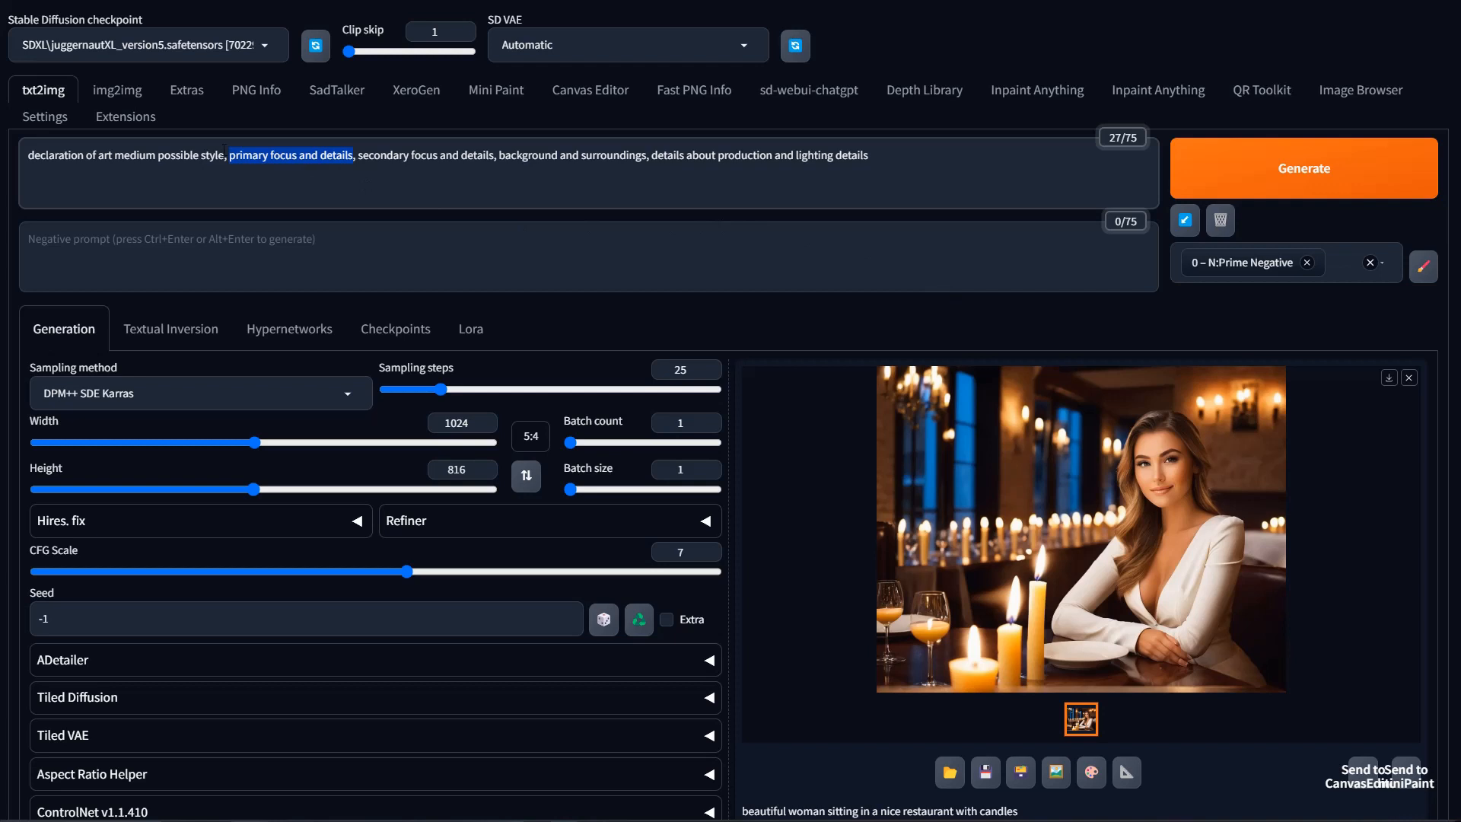
pyautogui.moveTo(228, 152); pyautogui.dragTo(355, 162)
pyautogui.moveTo(357, 155); pyautogui.dragTo(495, 156)
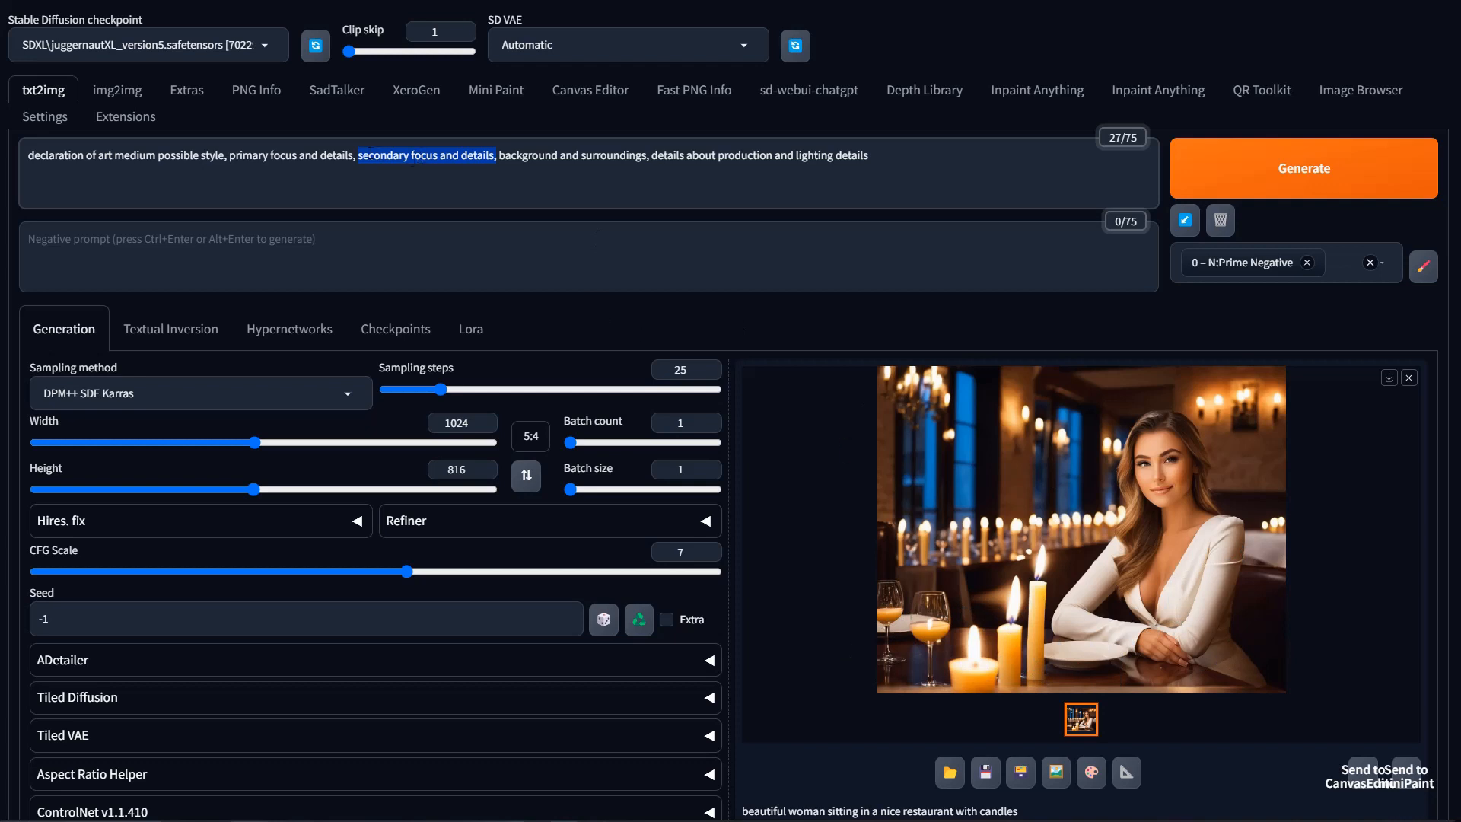
pyautogui.press('Left')
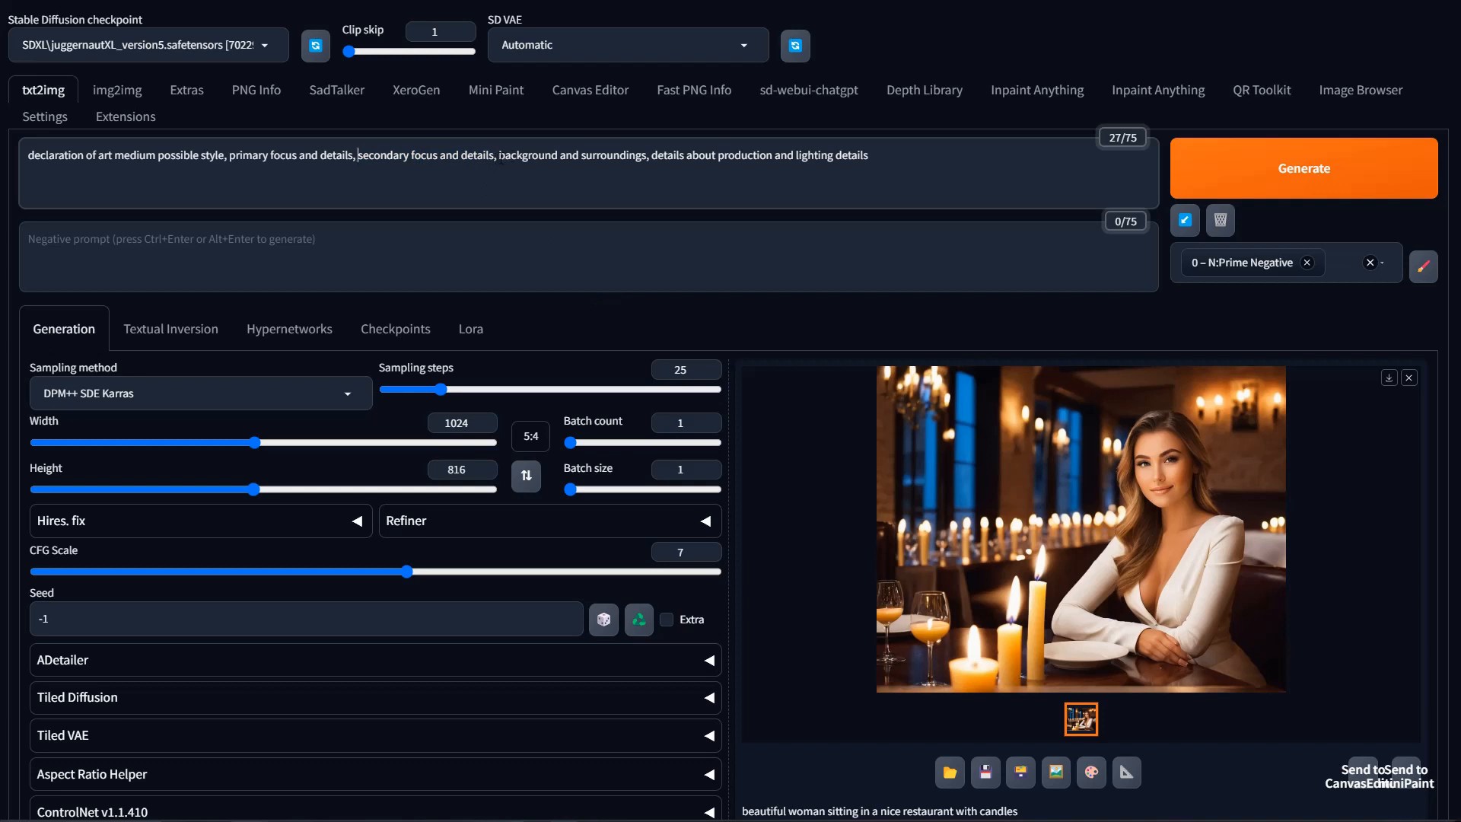
pyautogui.moveTo(500, 157); pyautogui.dragTo(646, 169)
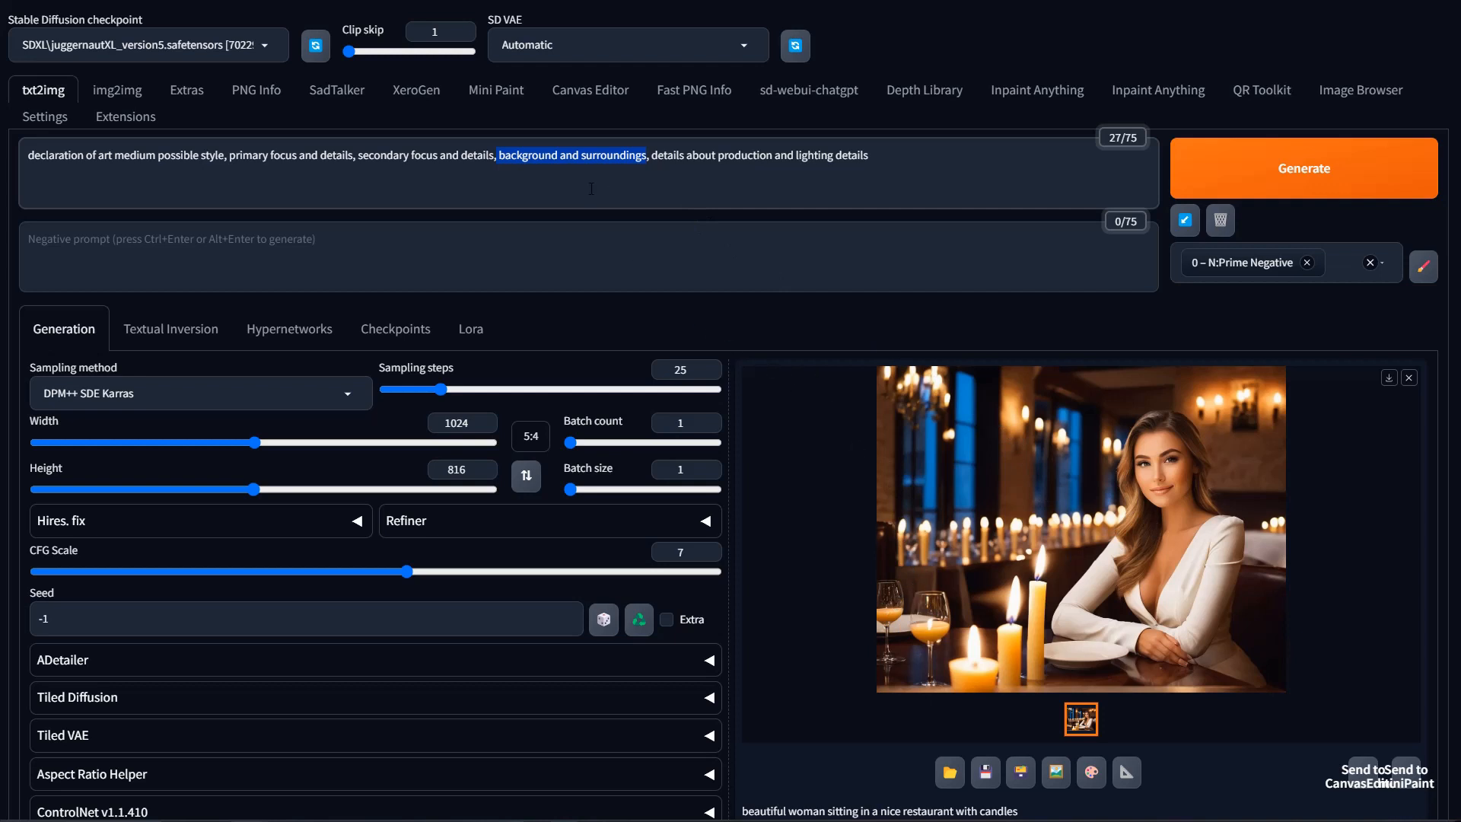
pyautogui.moveTo(651, 156); pyautogui.dragTo(869, 155)
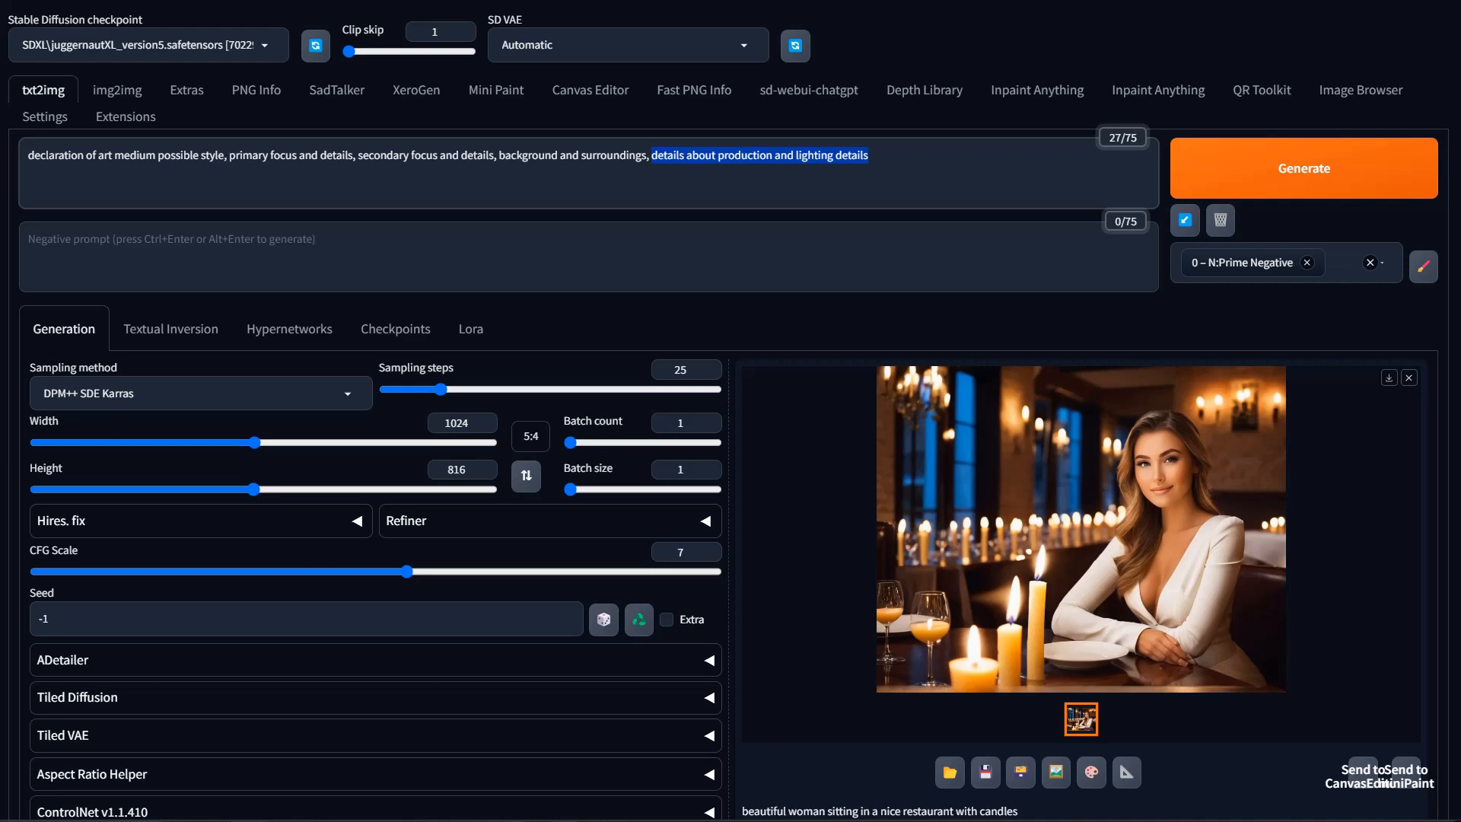
# Examine the enlarged restaurant image against the prompt template's production and lighting section.
pyautogui.click(1074, 551)
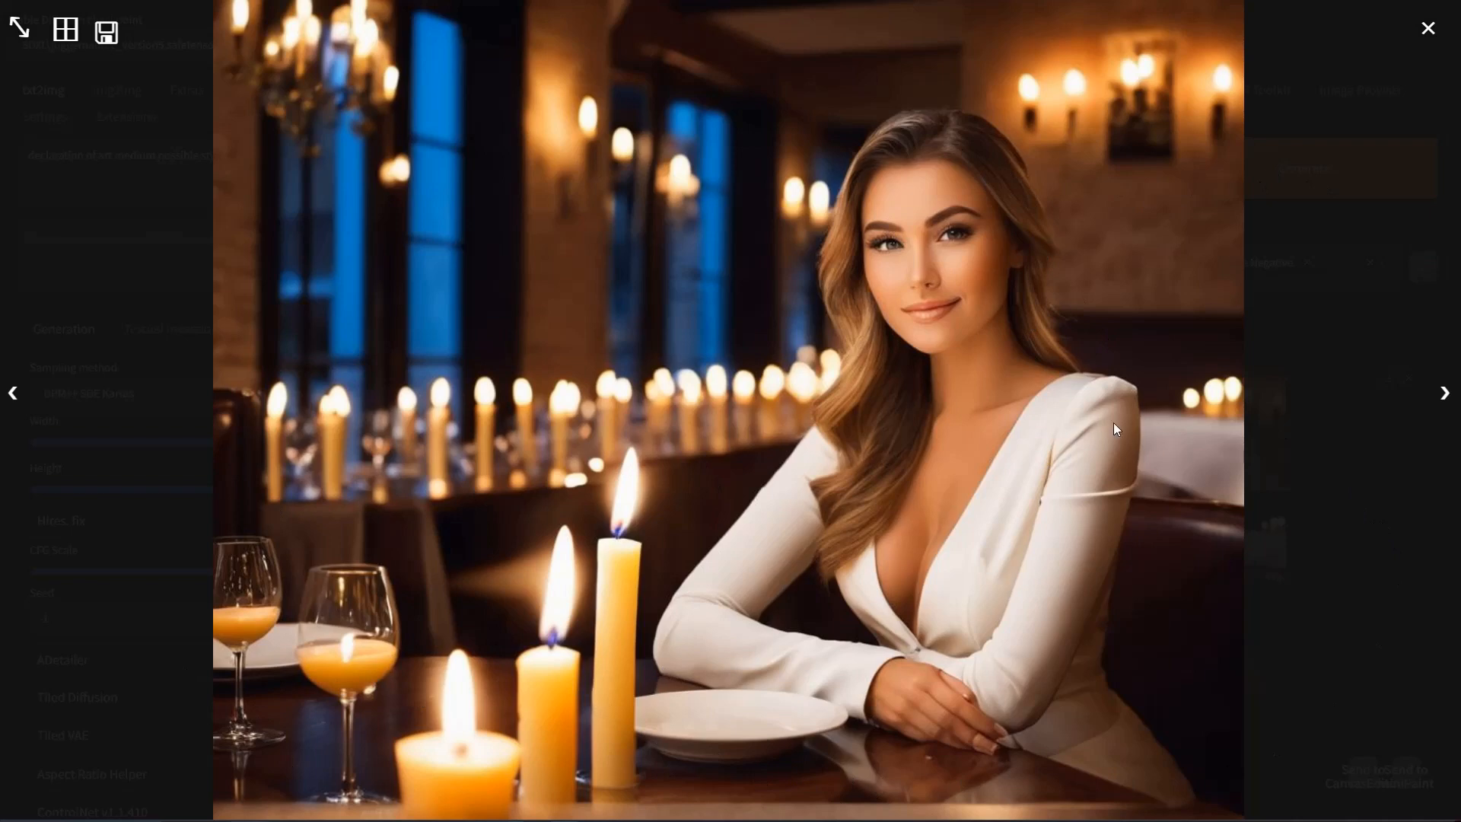
pyautogui.click(974, 416)
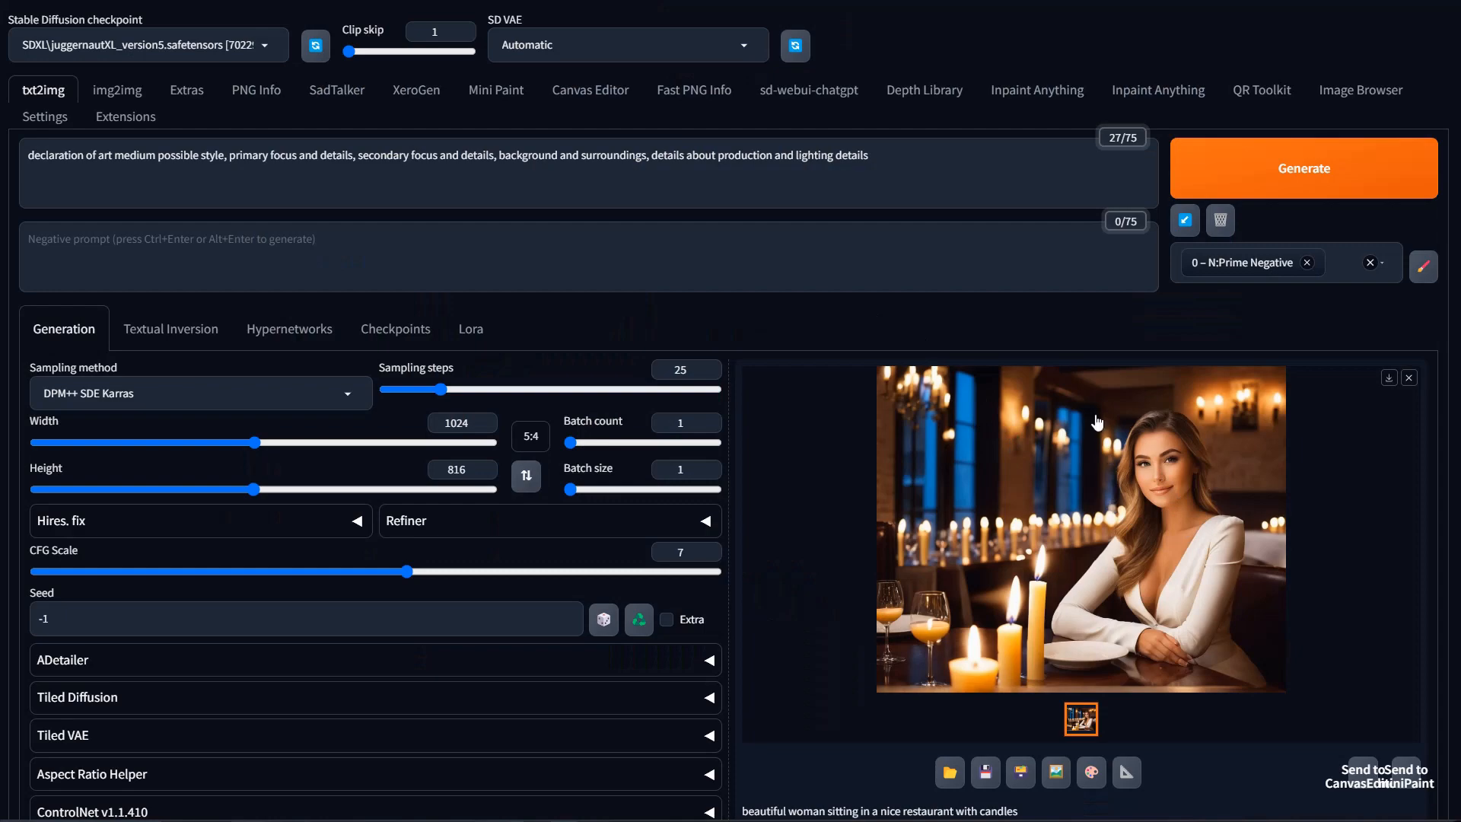
pyautogui.click(1177, 473)
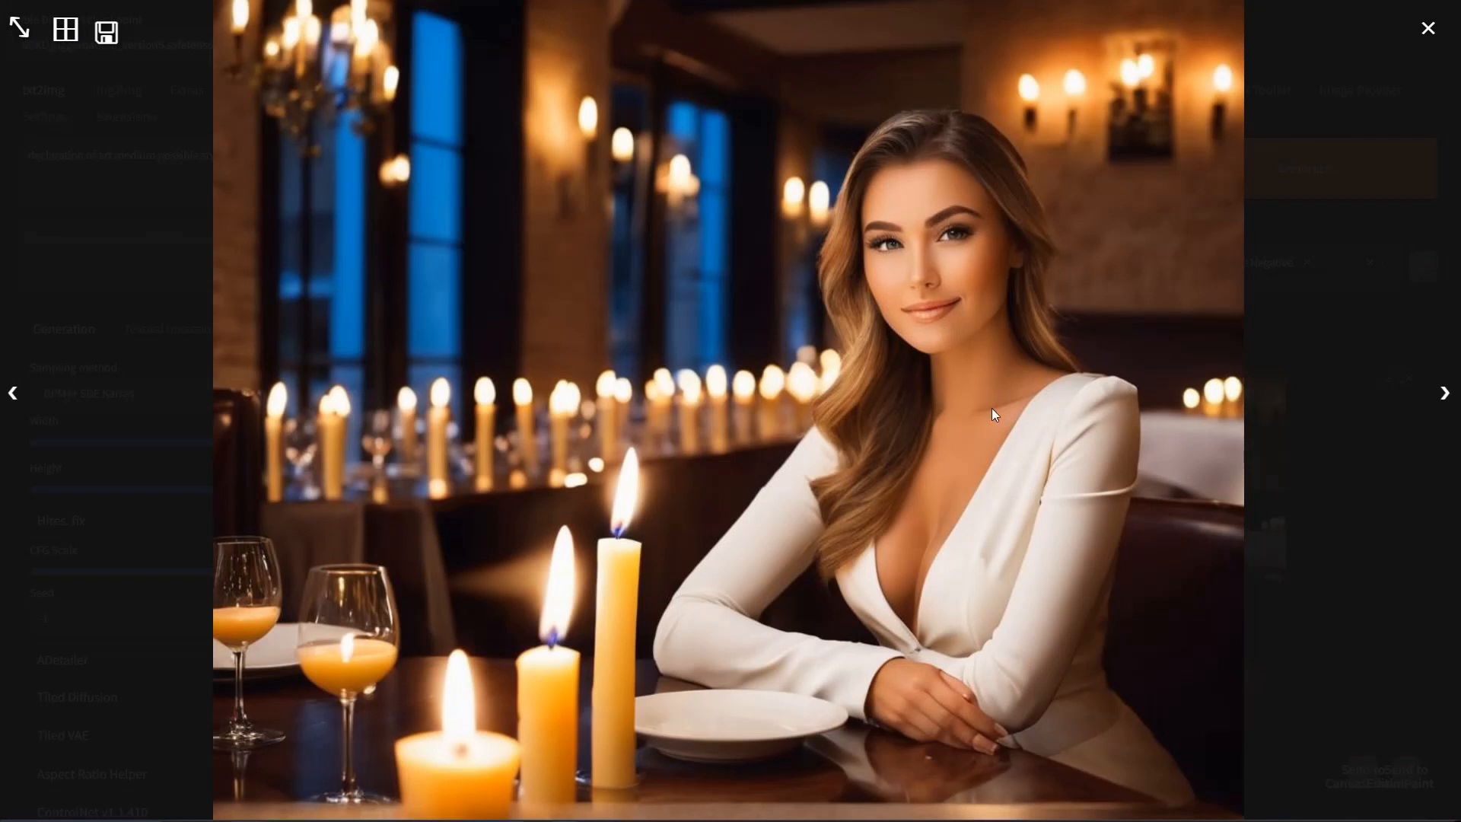
pyautogui.click(1175, 432)
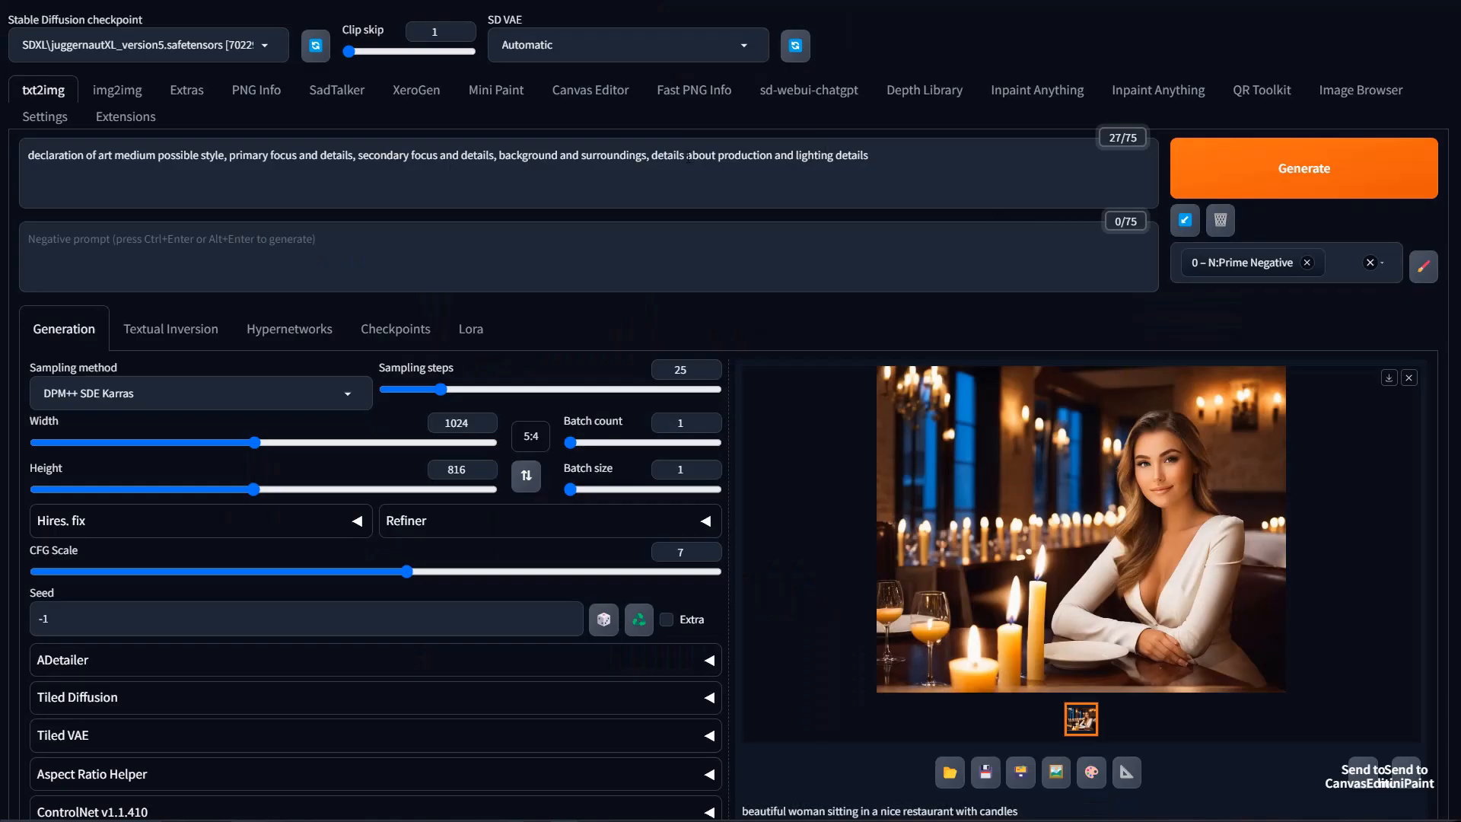
pyautogui.moveTo(652, 156); pyautogui.dragTo(868, 156)
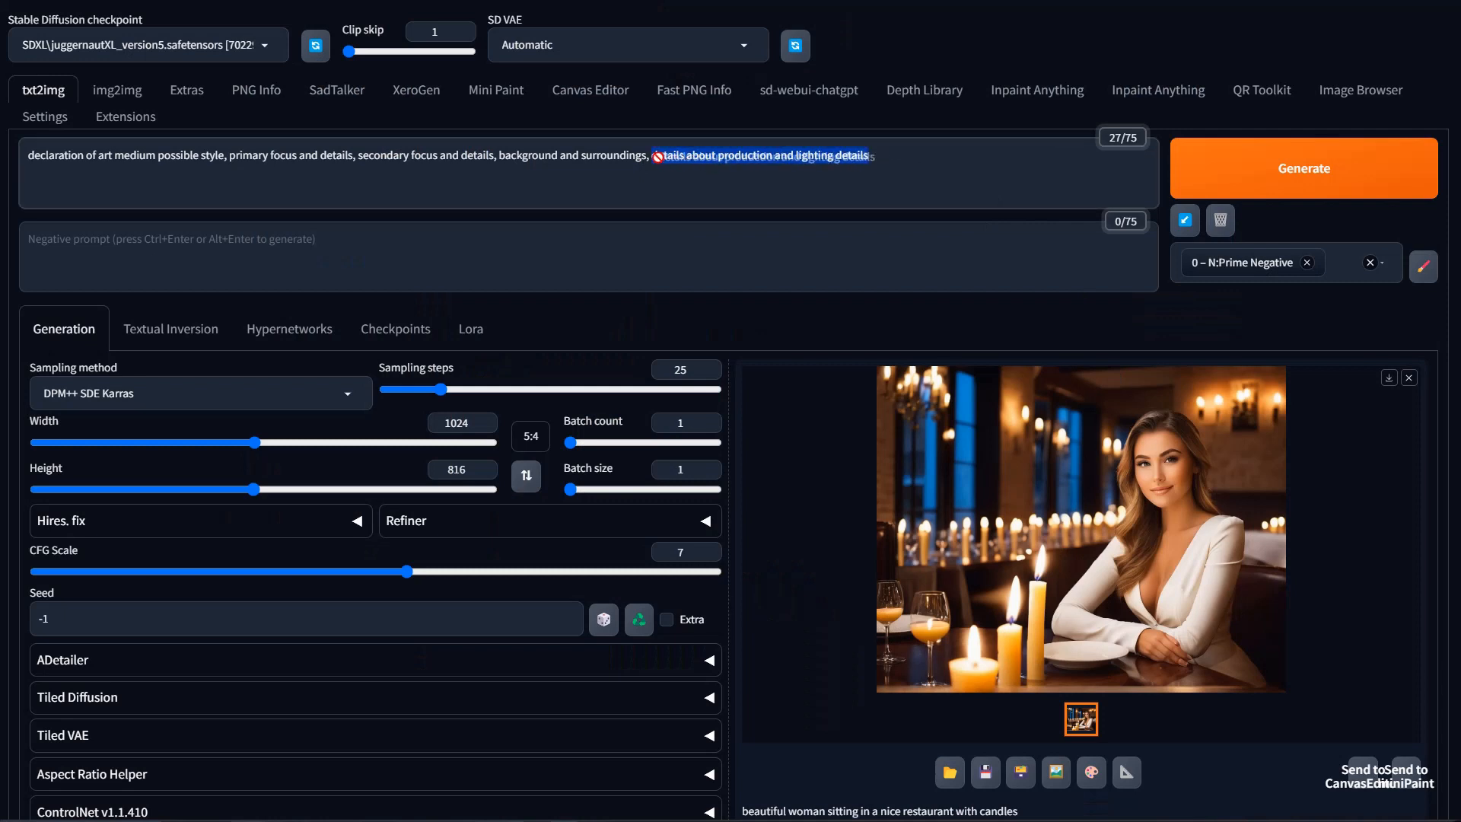
pyautogui.click(718, 157)
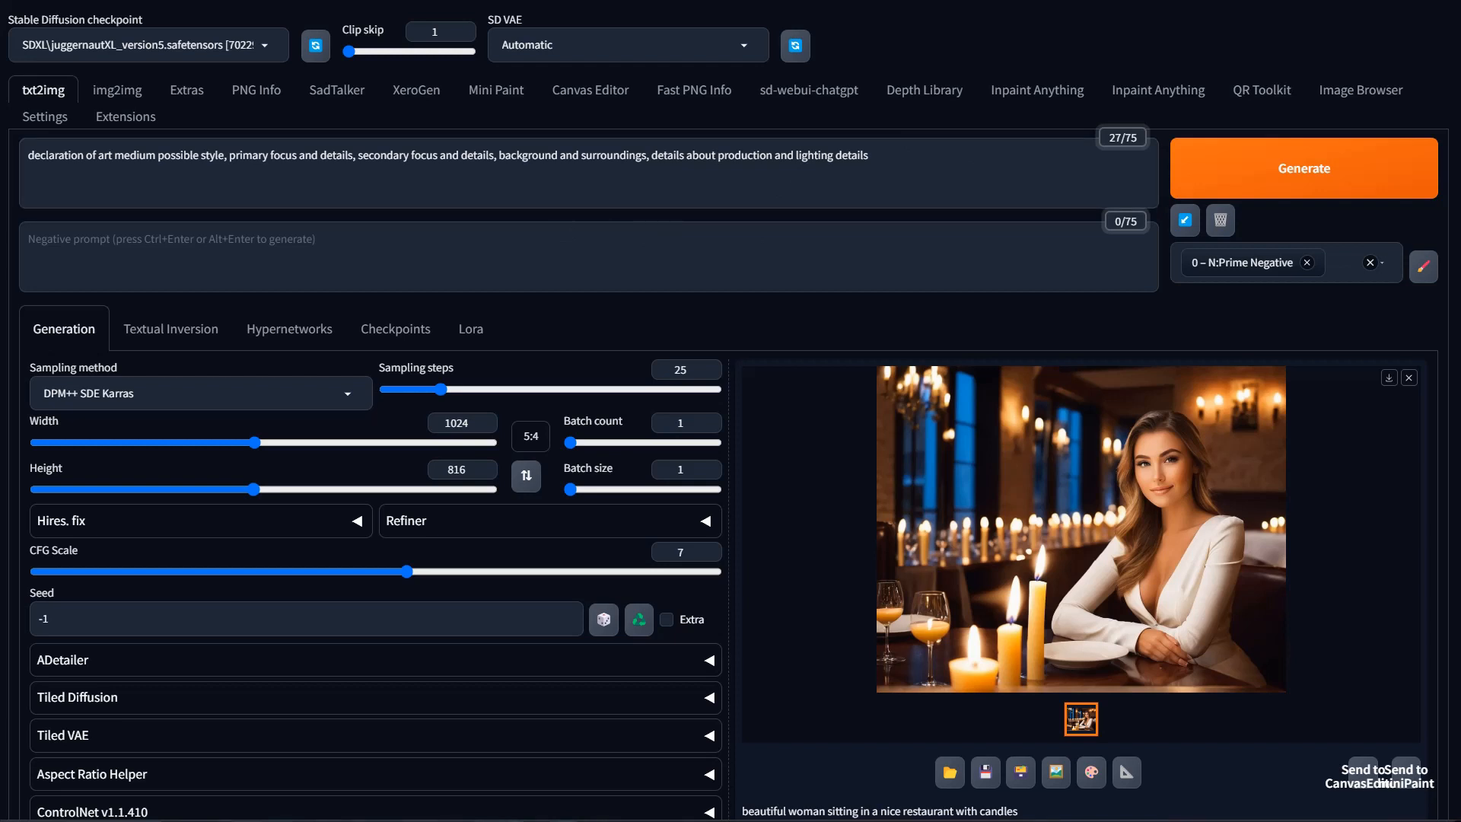
pyautogui.moveTo(886, 158); pyautogui.dragTo(774, 158)
pyautogui.click(940, 173)
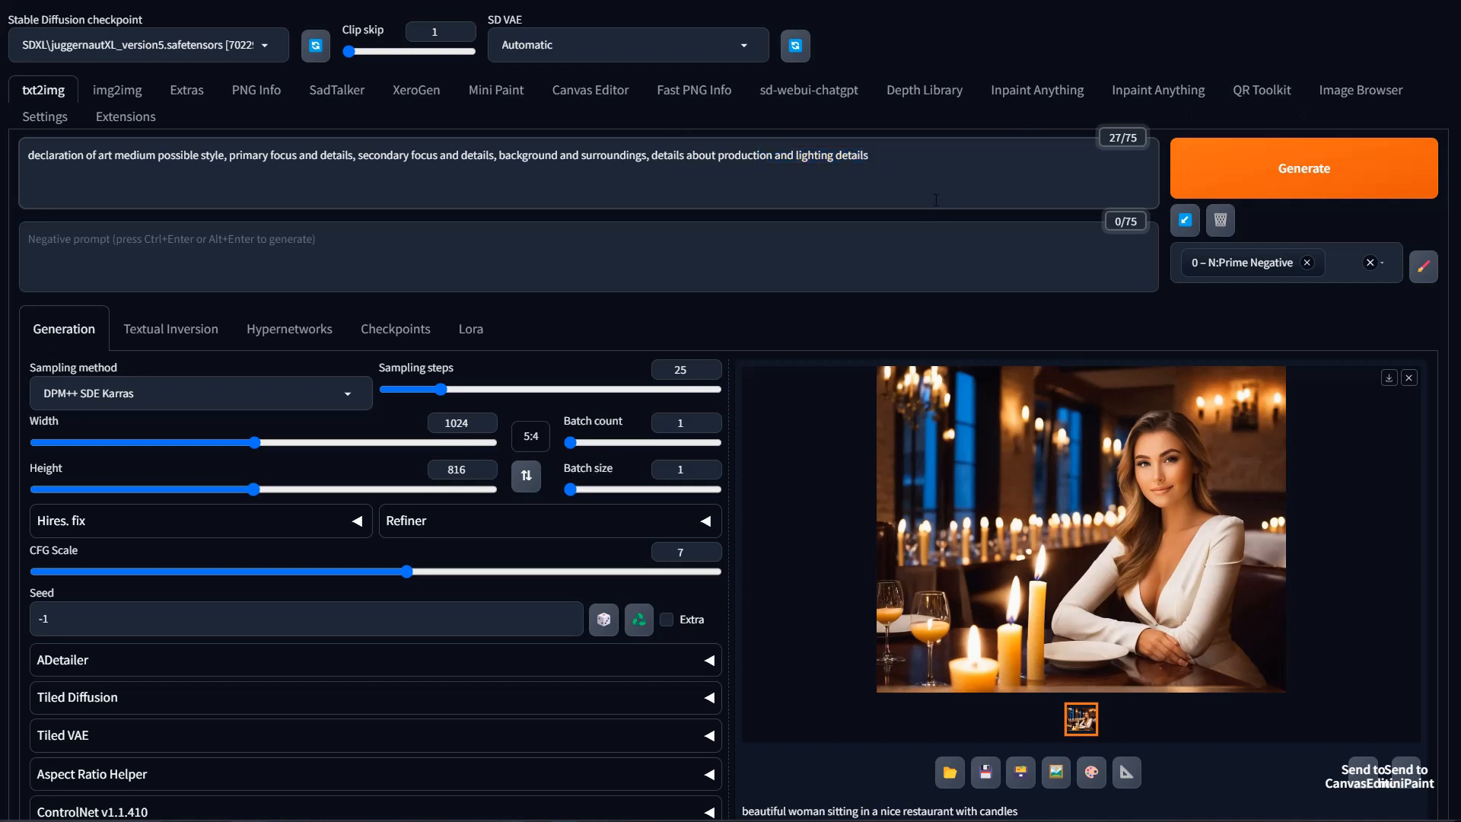
# Add below the template an example prompt from "Professional portrait photography, (Beautiful Scottish woman:1.3), Opulent evening gown" through to Canon EOS 5D Mark IV production details.
pyautogui.write('Professional portrait photography, (Beautiful Scottish woman:1.3), Opulent evening gown, (Glistening jewelry:1.2),  (Exquisite makeup:1.2), (High-end restaurant:1.3), Soft candlelight, (Elegant diners:1.2), Dim but inviting, (Vivid color palette:1.3), BREAK, (Mysterious ambiance:1.2), (Glowing candles:1.3), (Chic surroundings:1.2), BREAK, Captured with a Canon EOS 5D Mark IV, 85mm f/1.4 lens, High dynamic range, Sharp details, Natural colors.')
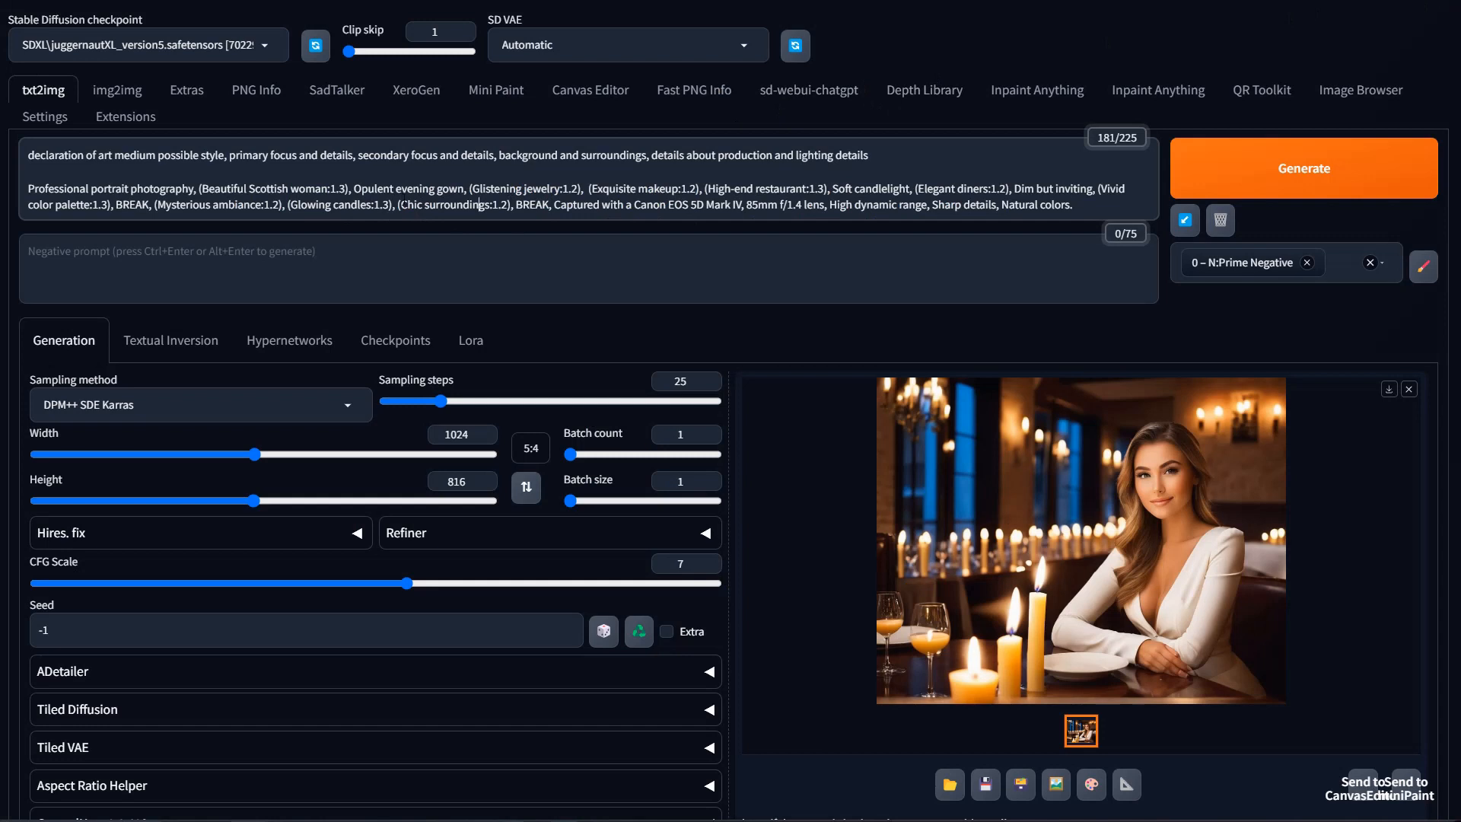
pyautogui.moveTo(469, 189); pyautogui.dragTo(584, 189)
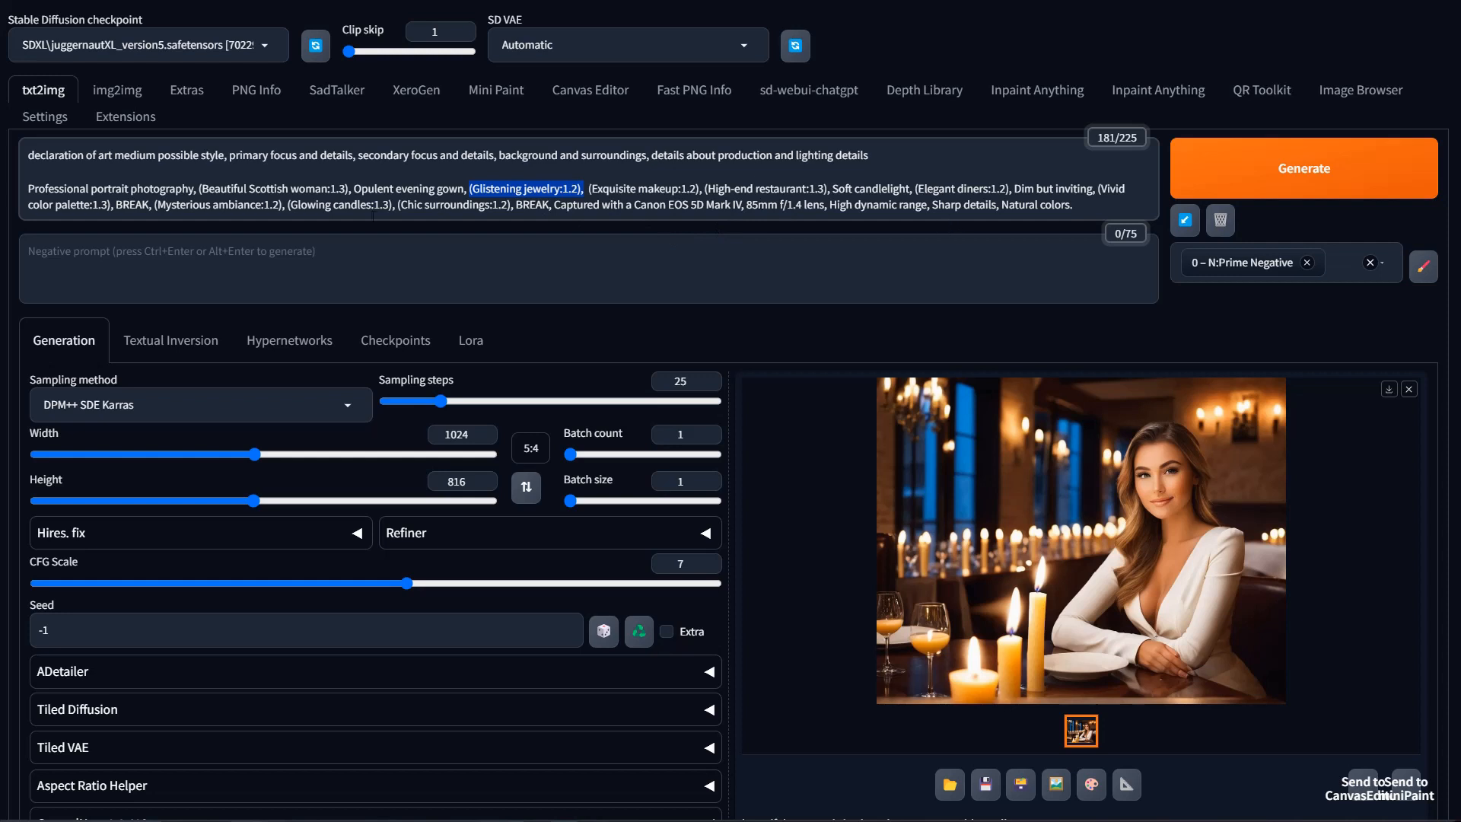
pyautogui.moveTo(28, 189); pyautogui.dragTo(197, 189)
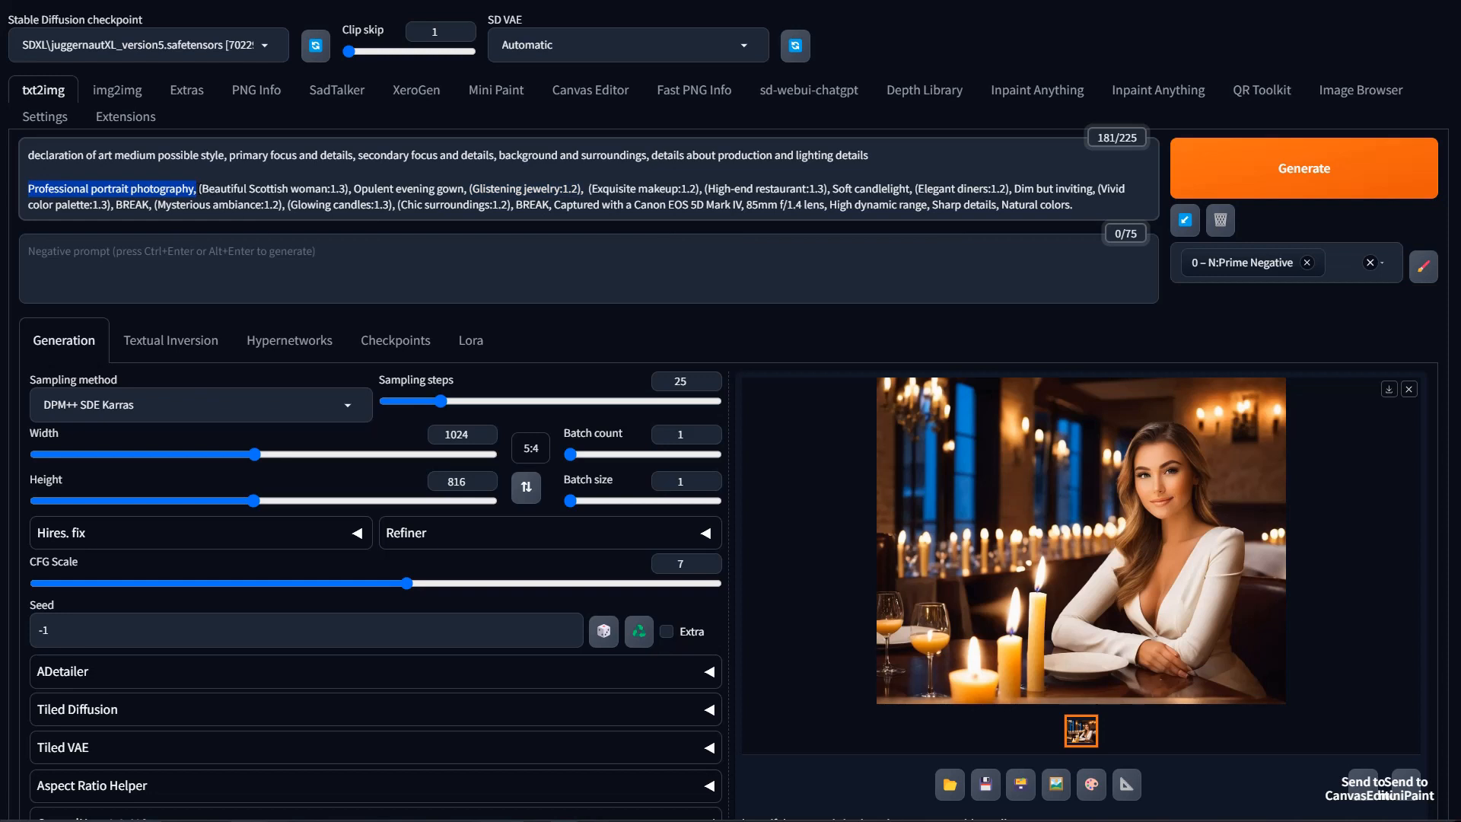
pyautogui.click(230, 189)
pyautogui.moveTo(200, 188); pyautogui.dragTo(465, 190)
pyautogui.click(449, 189)
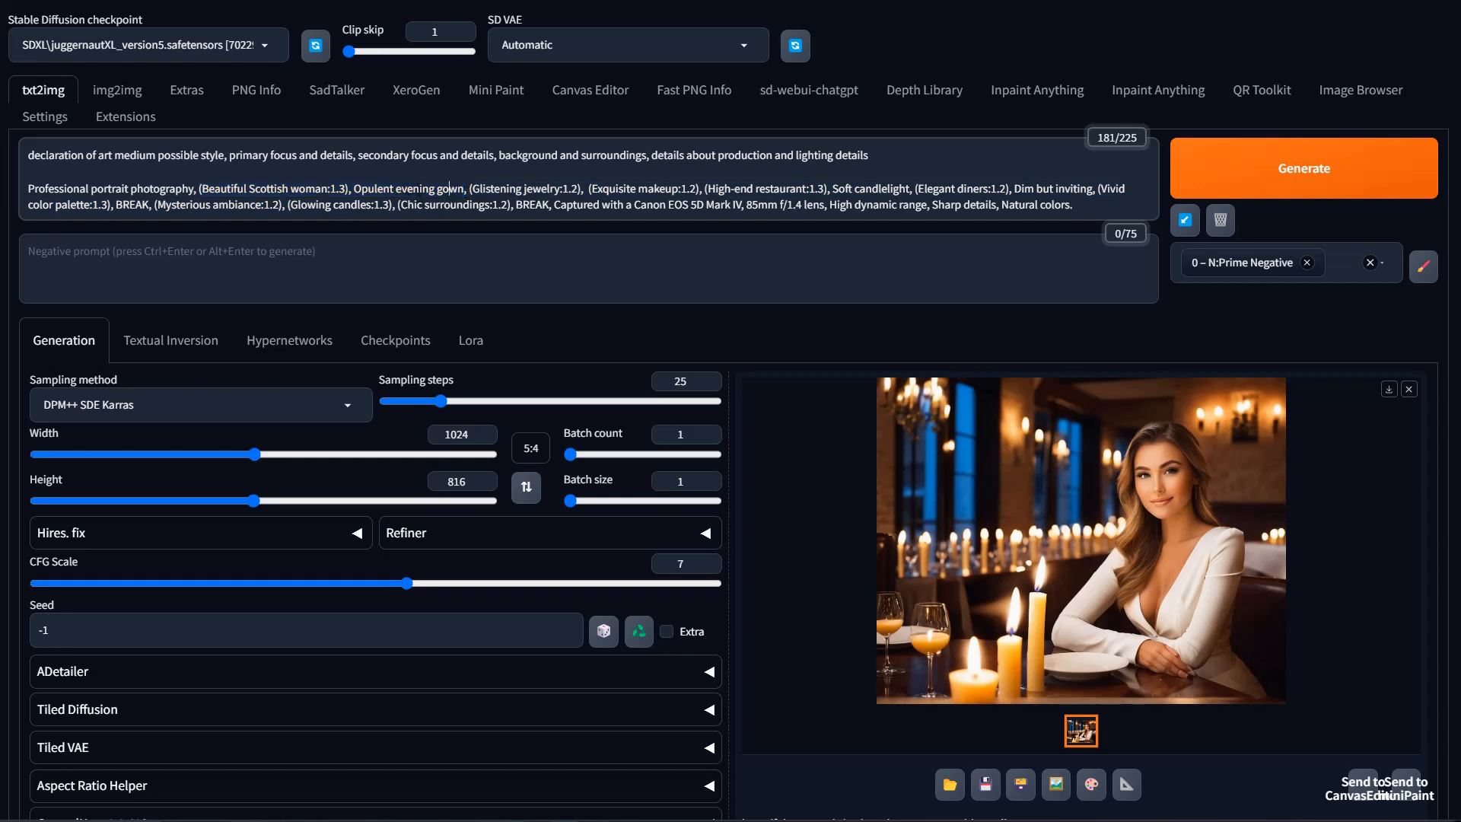
# Insert "ruby red" before "evening gown" in the example prompt and review its soft candlelight and BREAK terms.
pyautogui.click(396, 189)
pyautogui.write('ruby red')
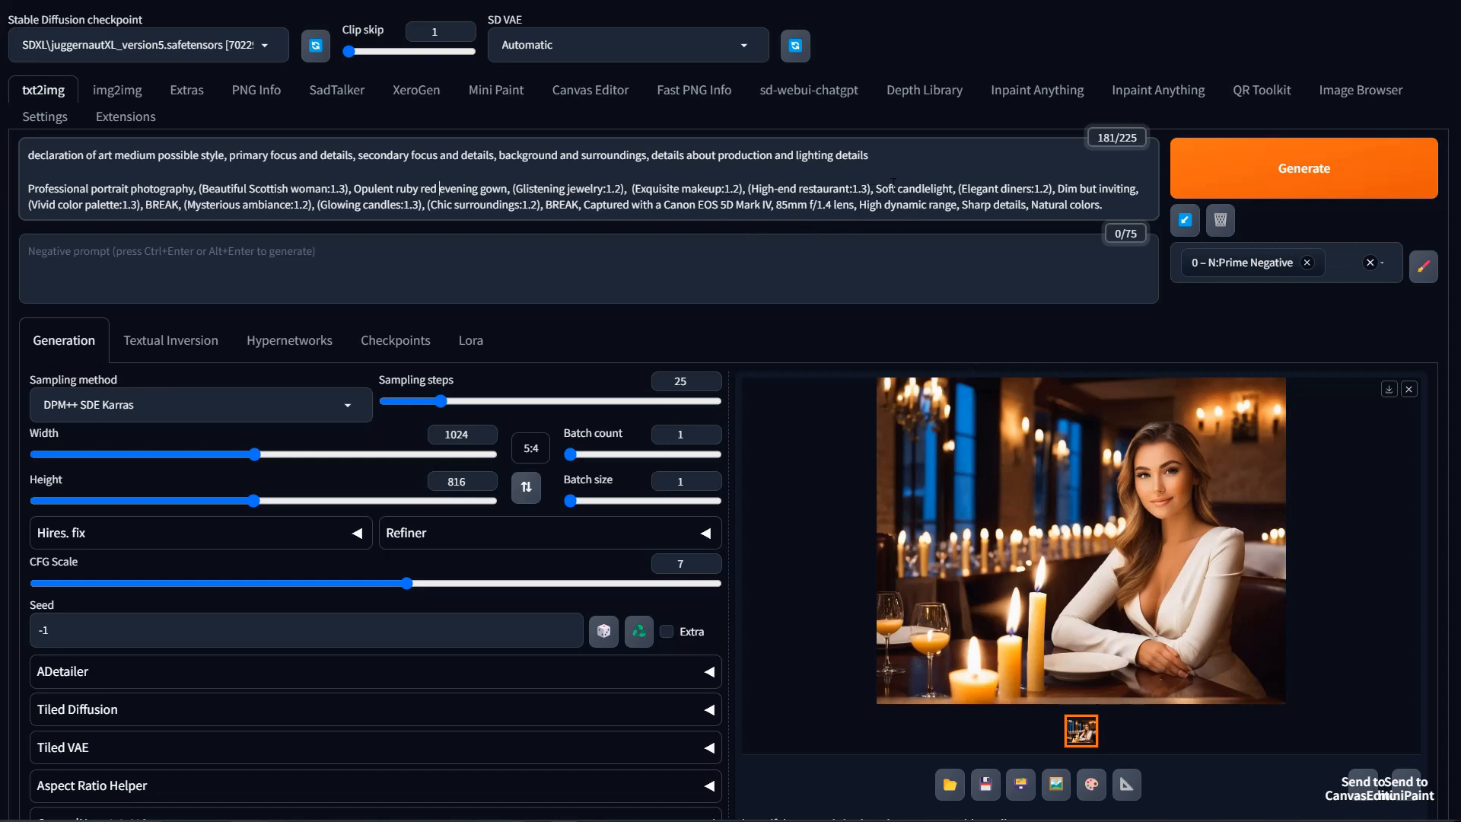
pyautogui.moveTo(875, 188); pyautogui.dragTo(956, 189)
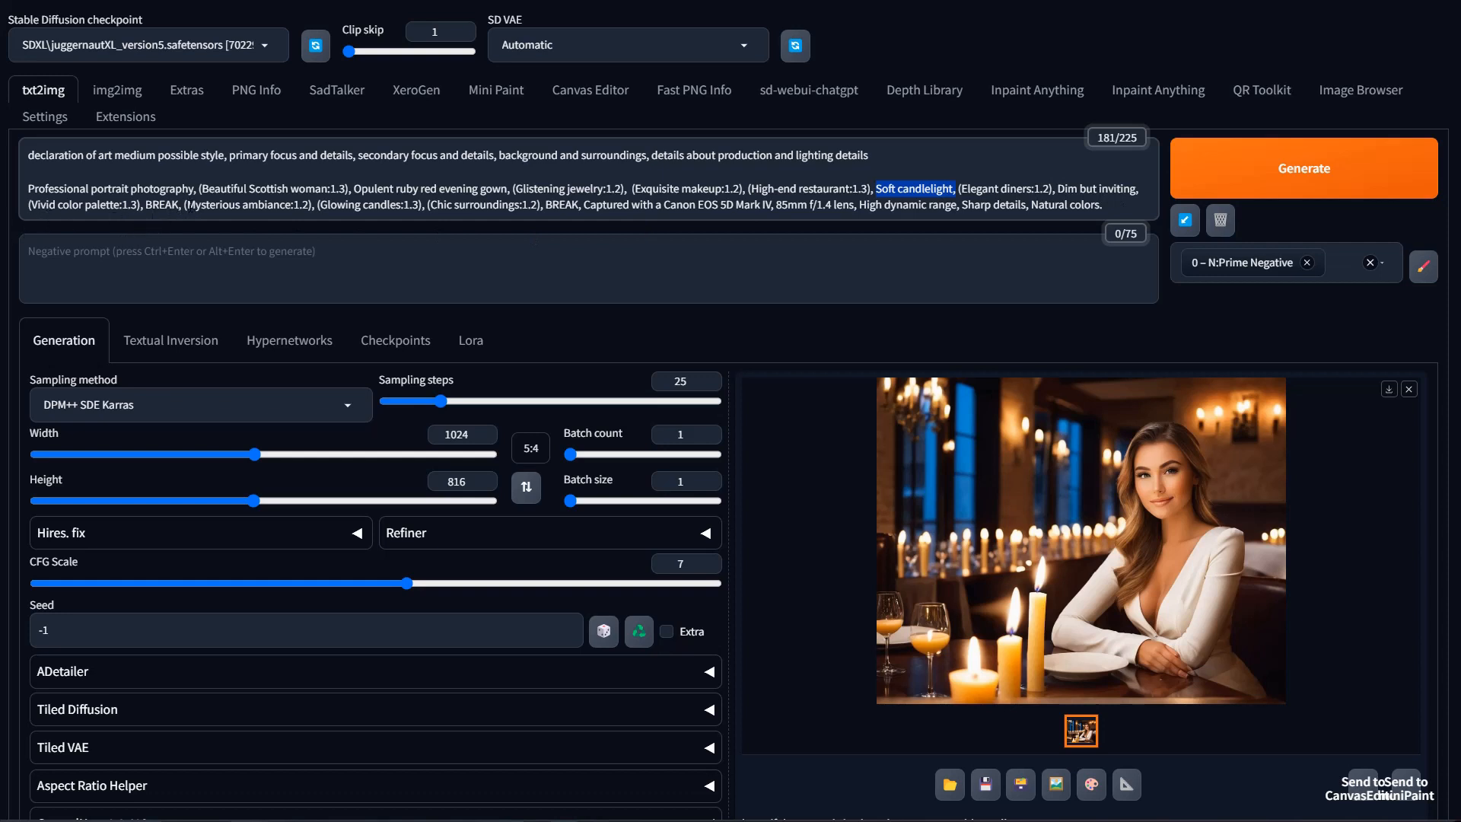
pyautogui.doubleClick(150, 203)
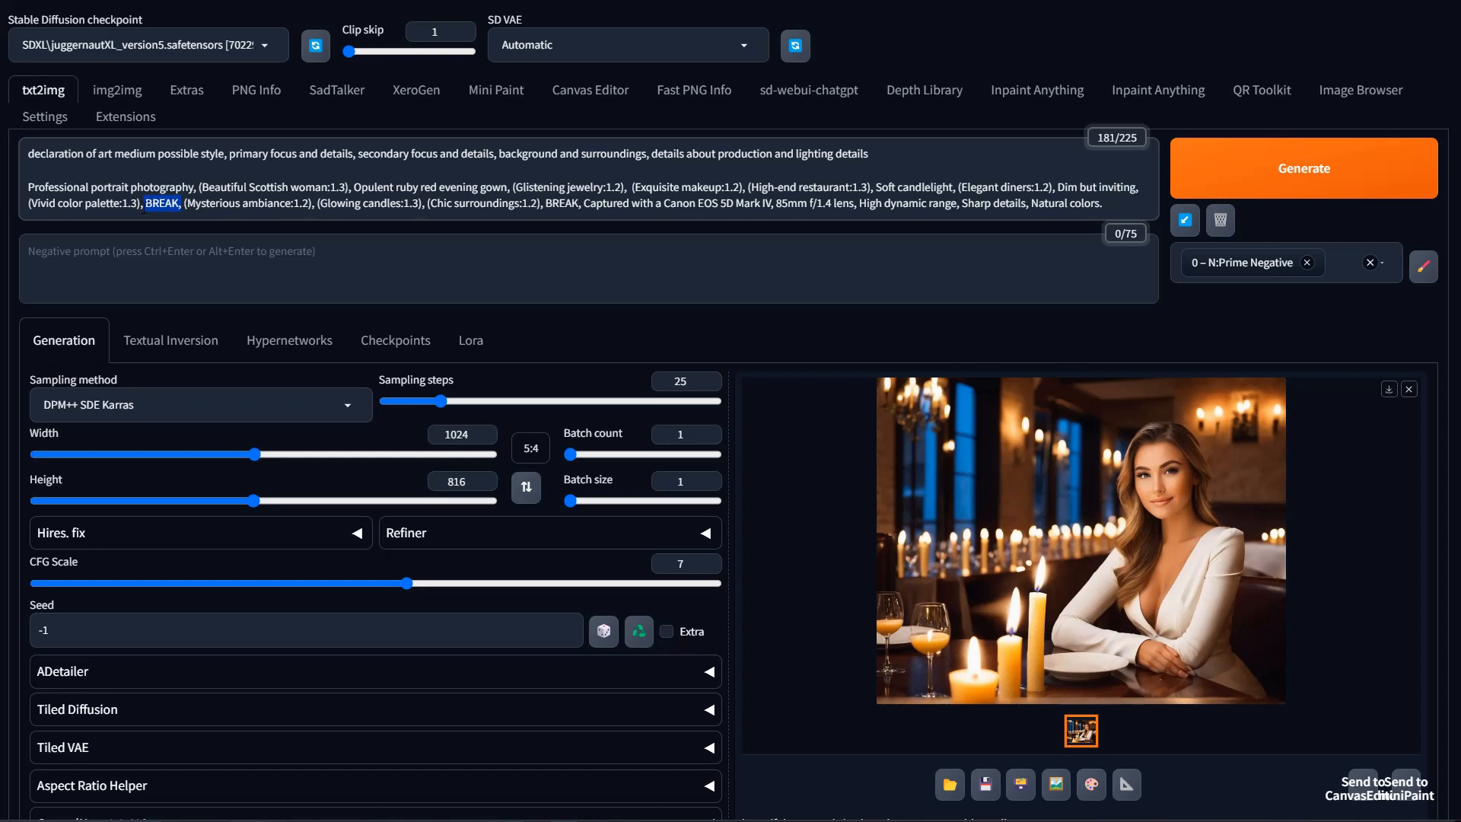
pyautogui.click(200, 188)
# Examine the enlarged restaurant image of the woman in white and return to the generation settings.
pyautogui.click(1097, 525)
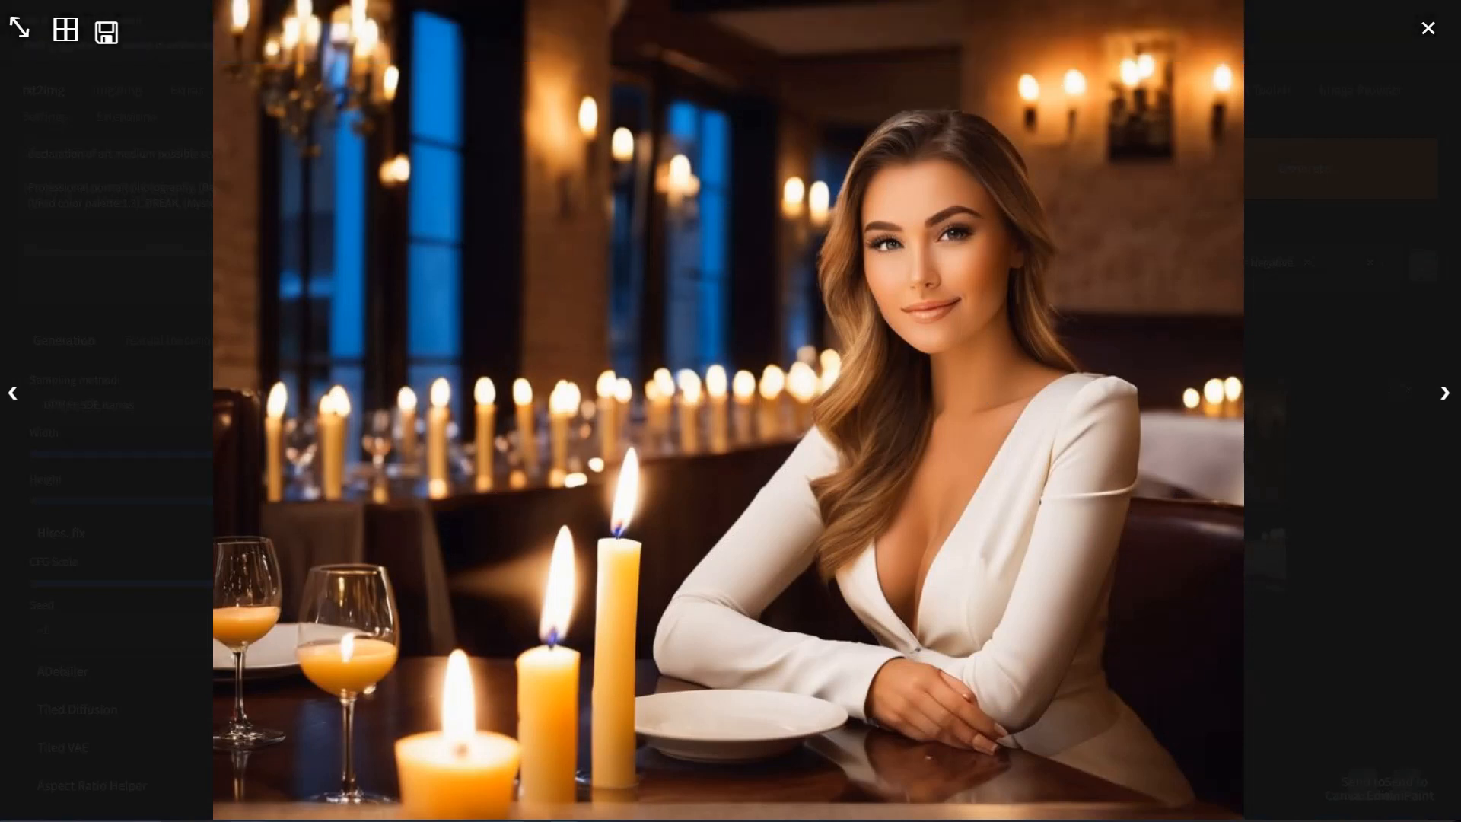
pyautogui.click(1435, 36)
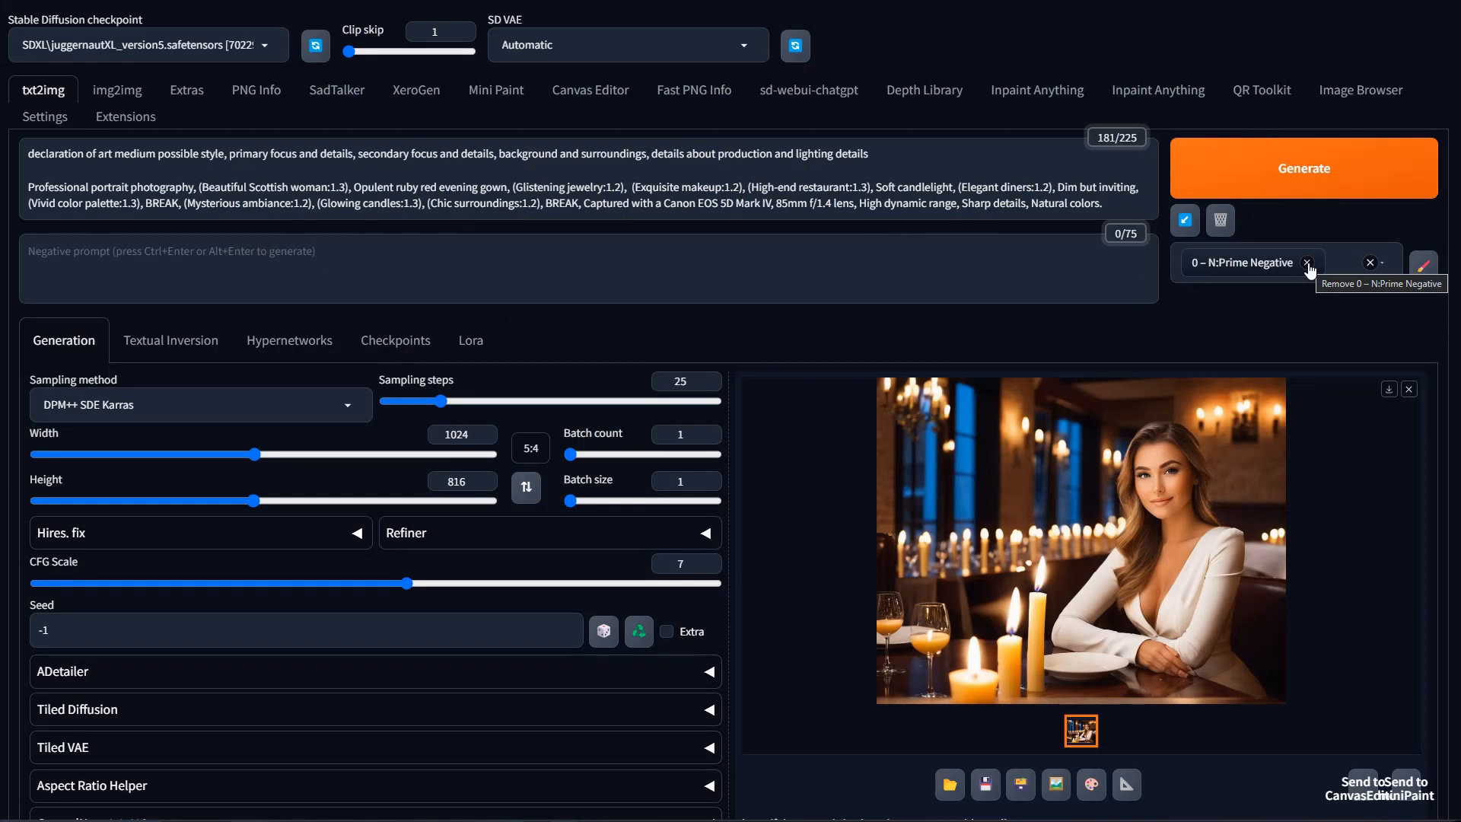
pyautogui.scroll(-3, 407, 660)
pyautogui.scroll(3, 407, 661)
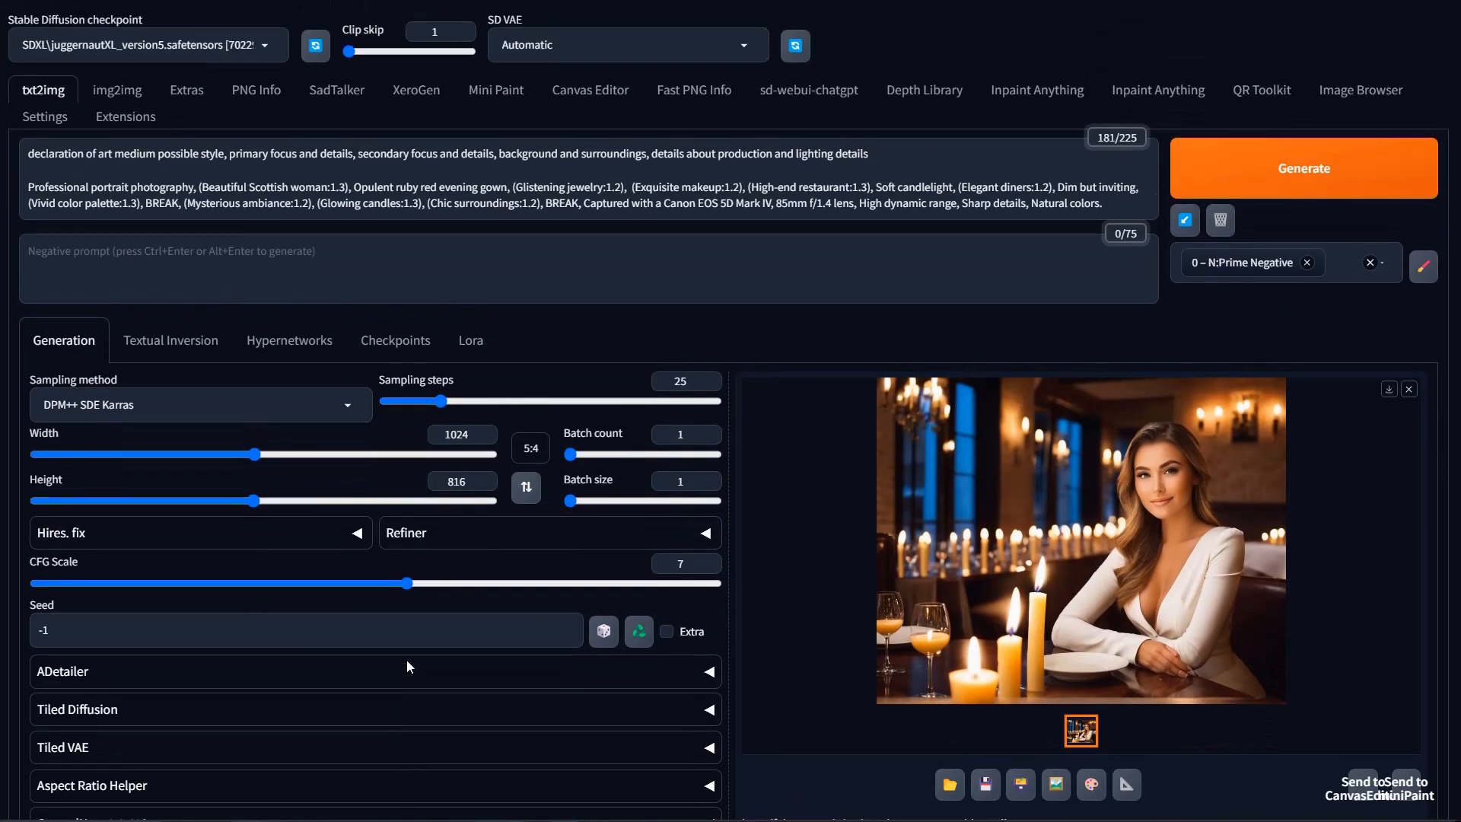
# Generate an image from the combined text, remove the template line from the prompt, and generate again from the example prompt alone.
pyautogui.click(1269, 181)
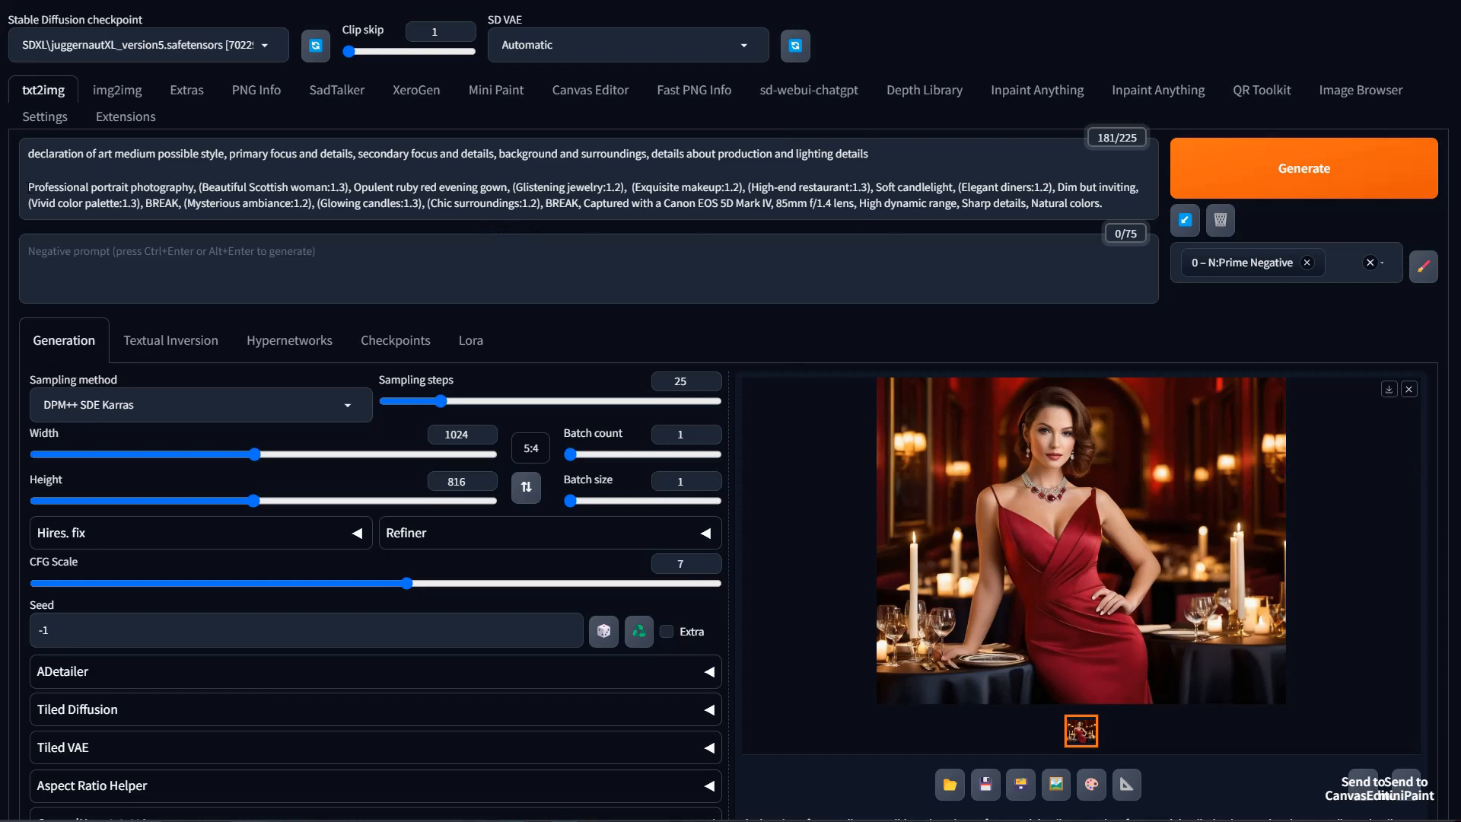
pyautogui.moveTo(29, 172); pyautogui.dragTo(14, 156)
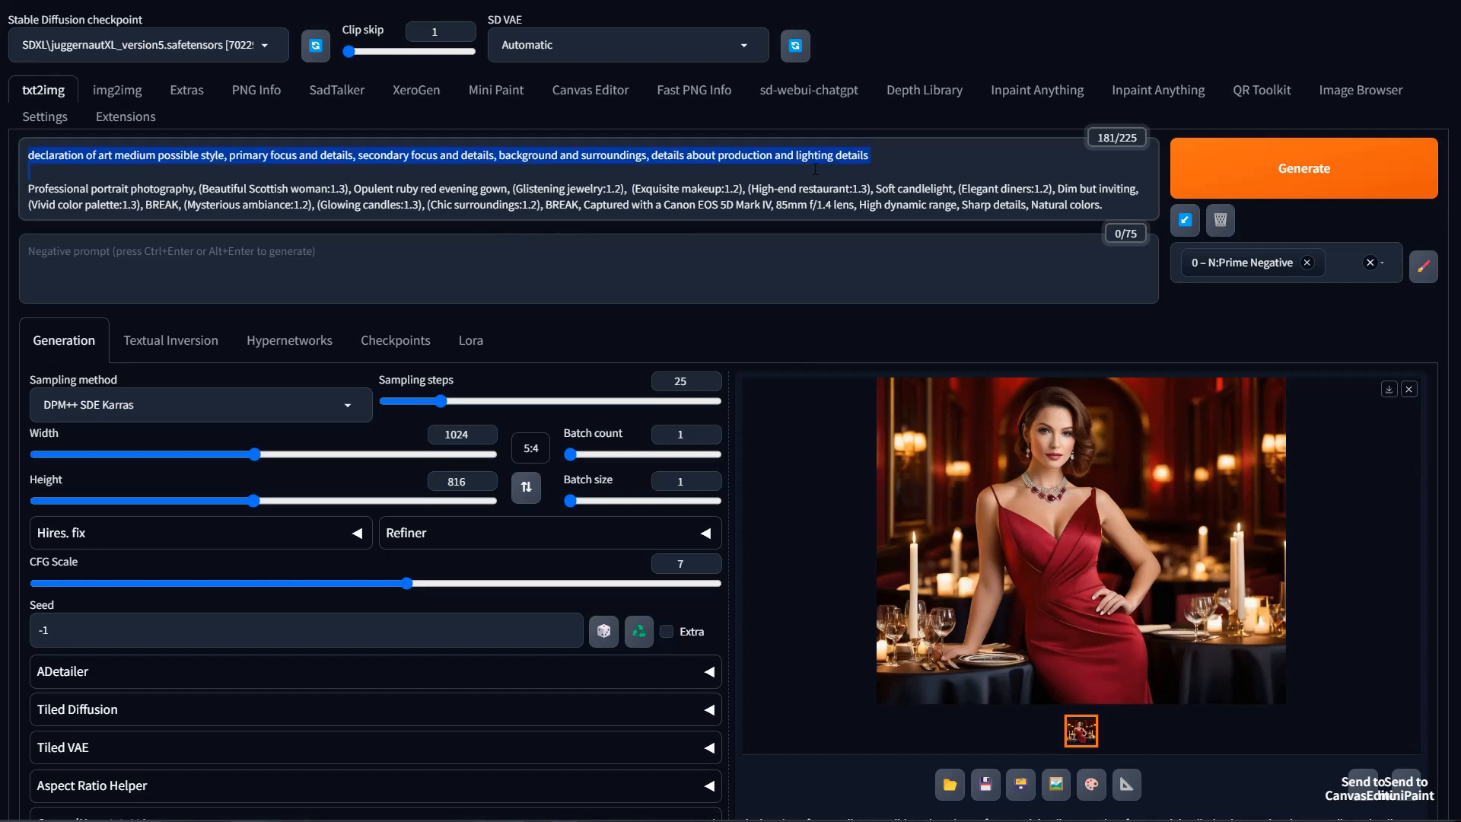
pyautogui.press('BackSpace')
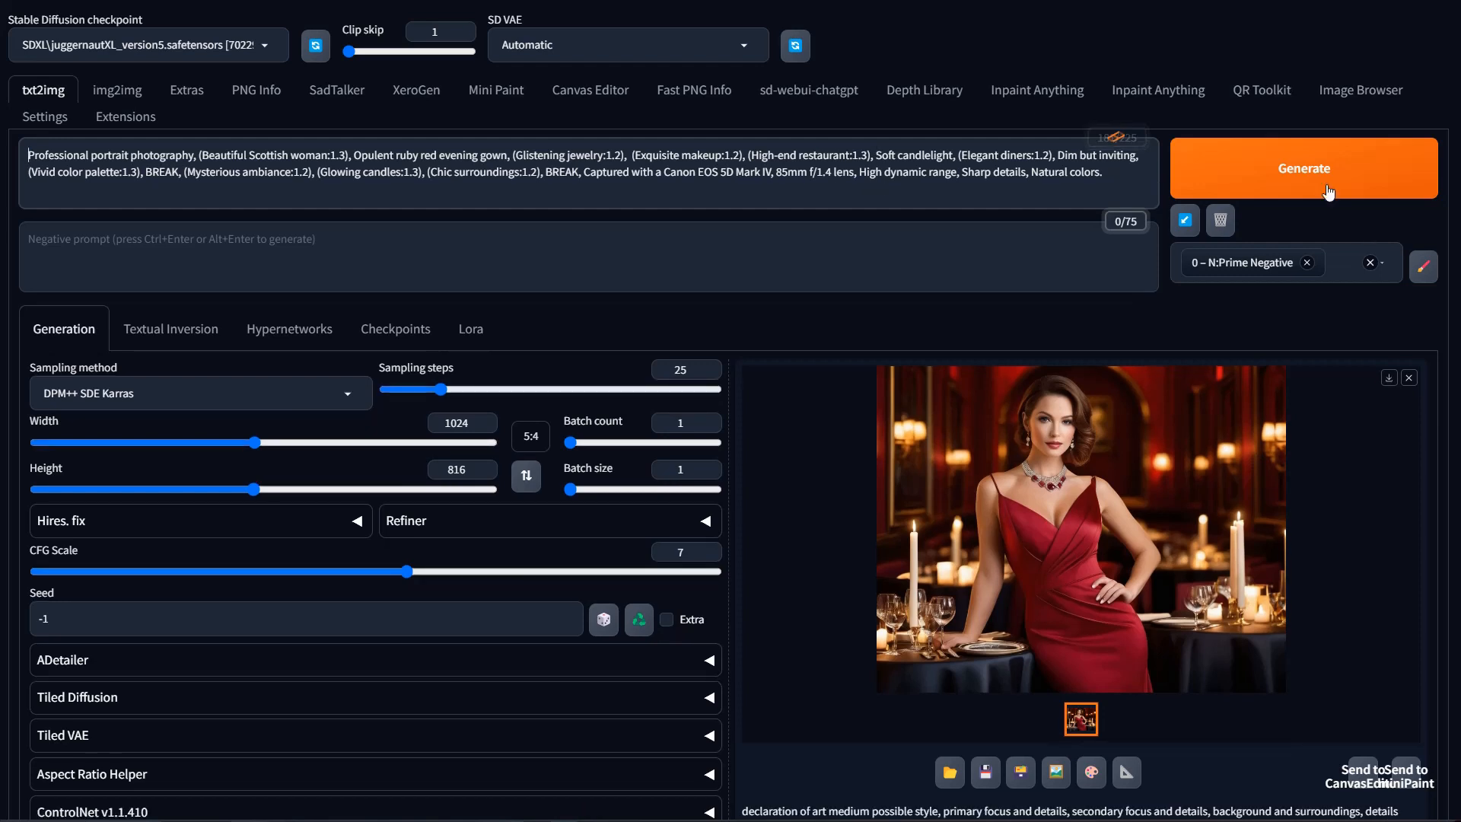
pyautogui.click(1303, 174)
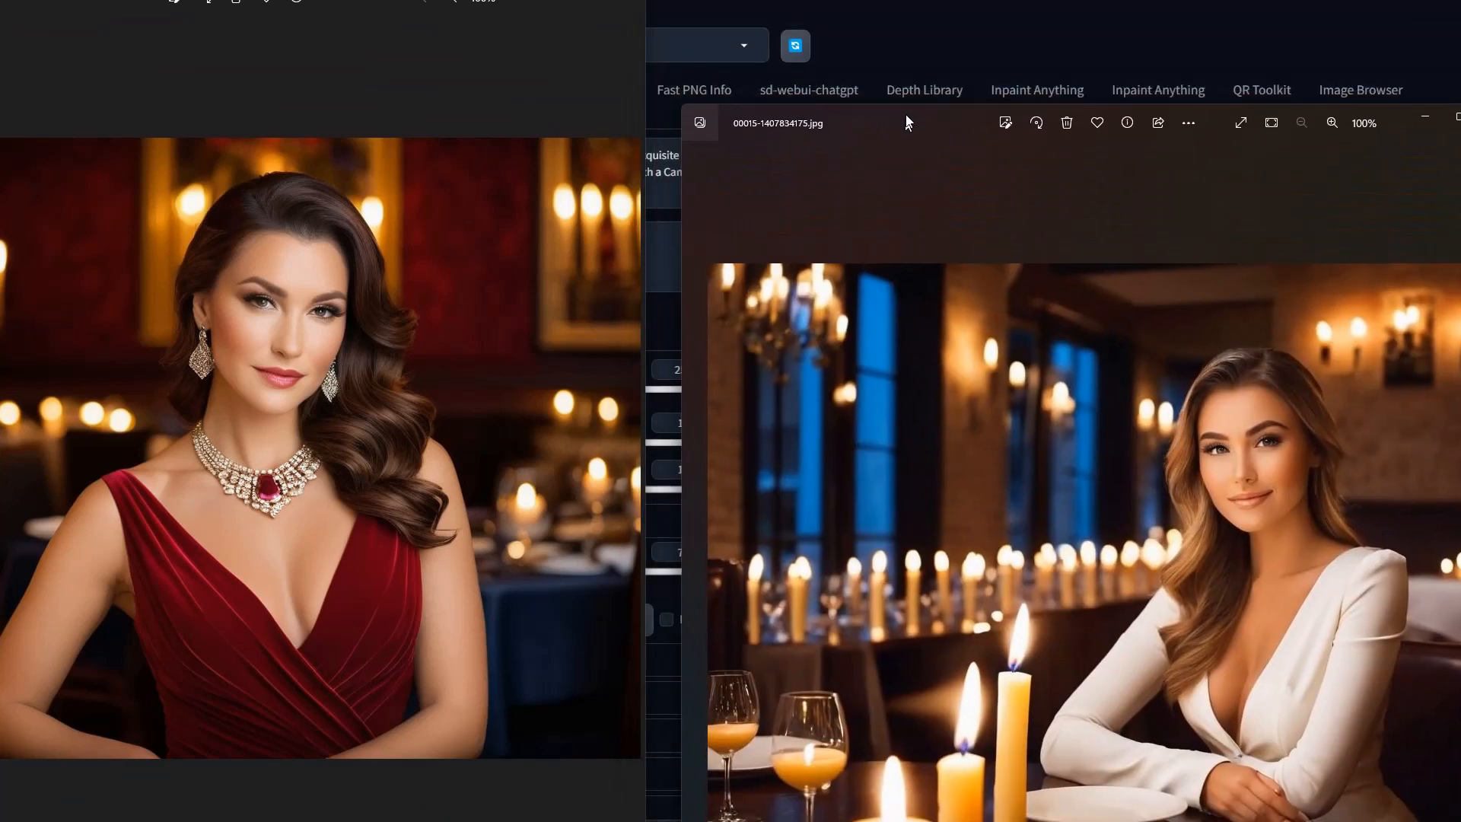
# Arrange the ruby red gown portrait and the first restaurant image side by side in their viewer windows for comparison.
pyautogui.moveTo(905, 122); pyautogui.dragTo(853, 25)
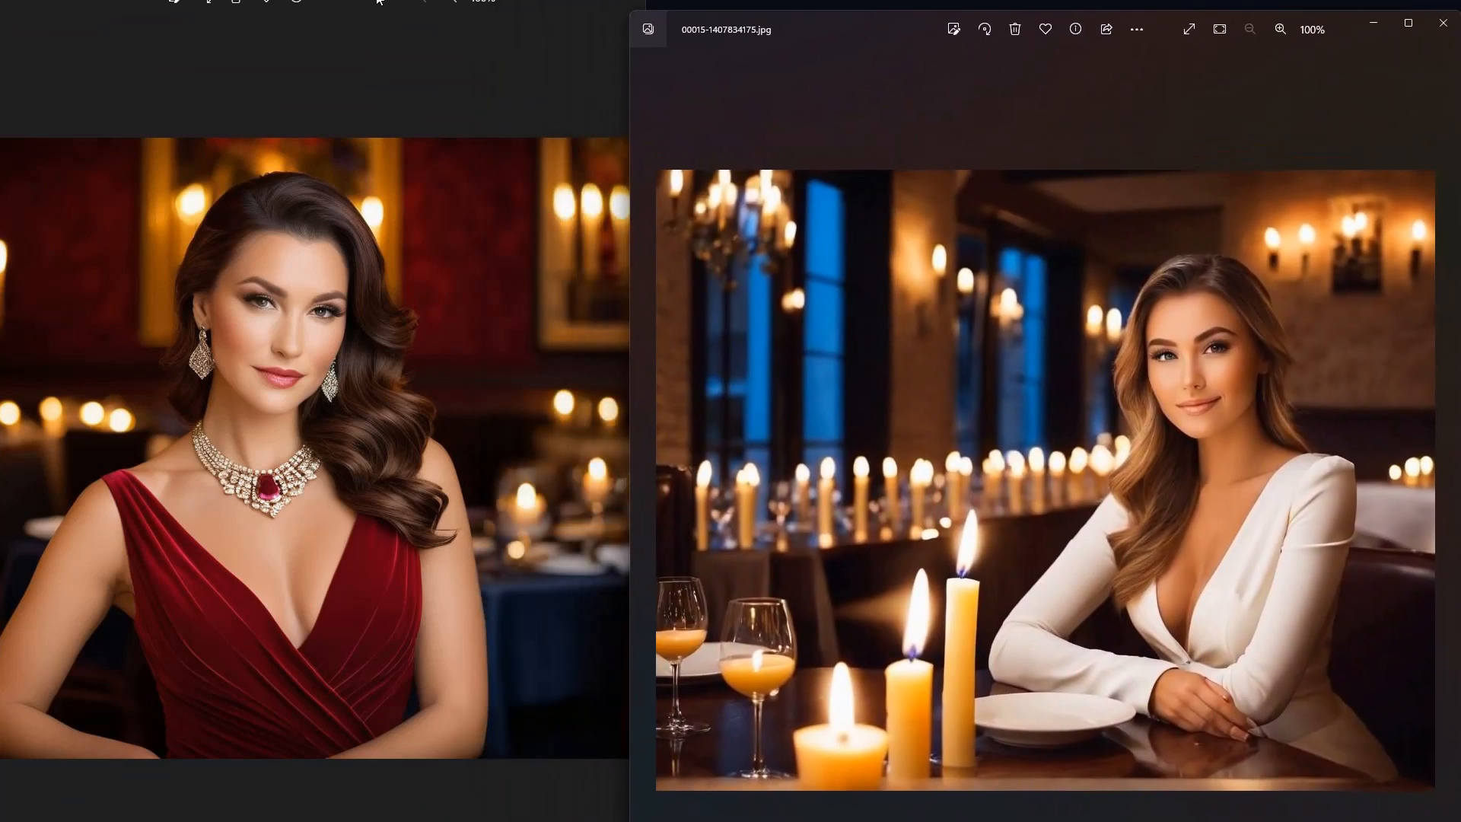
pyautogui.moveTo(379, 1); pyautogui.dragTo(507, 3)
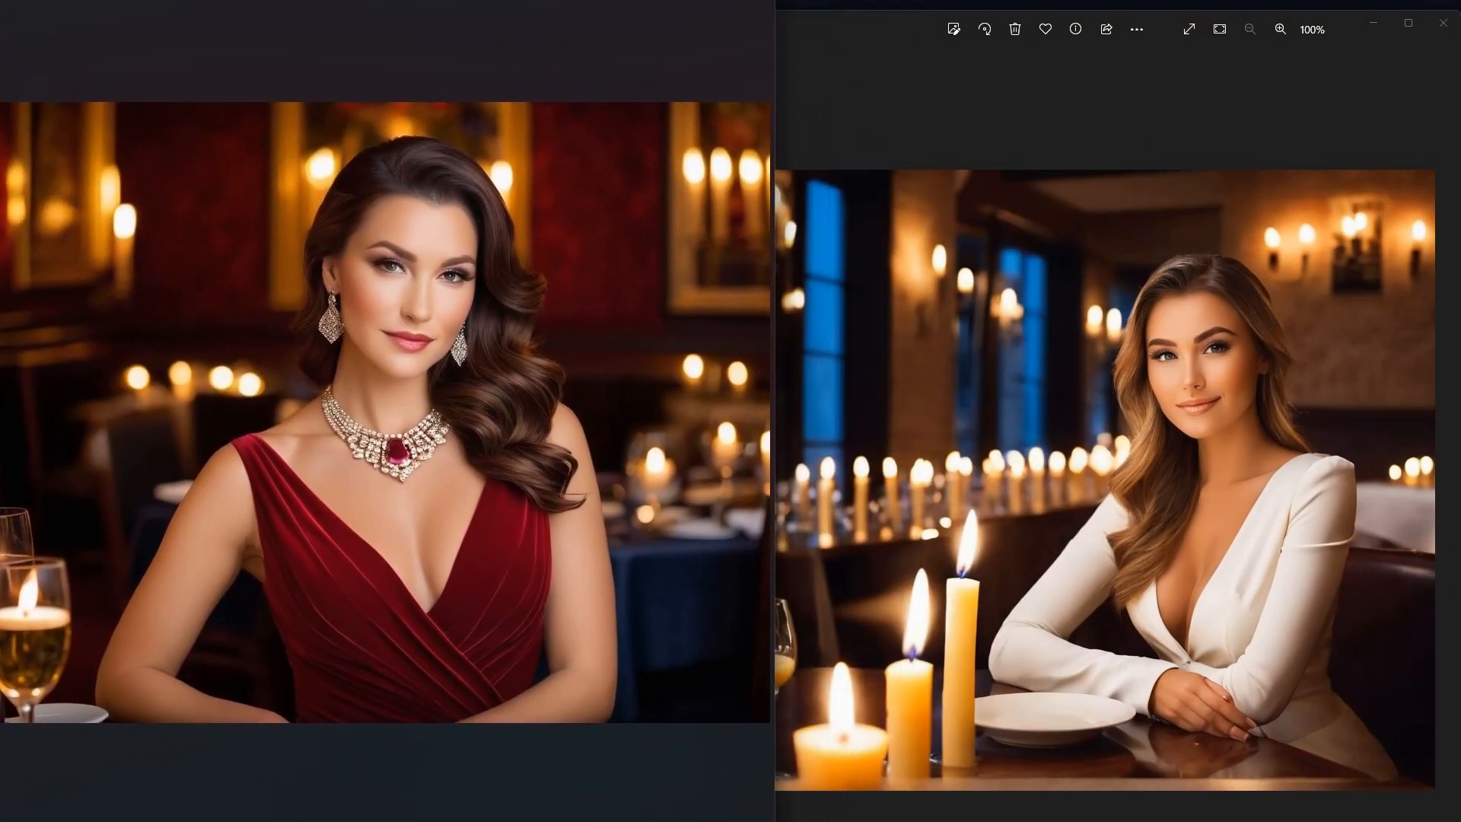
pyautogui.moveTo(775, 821); pyautogui.dragTo(665, 821)
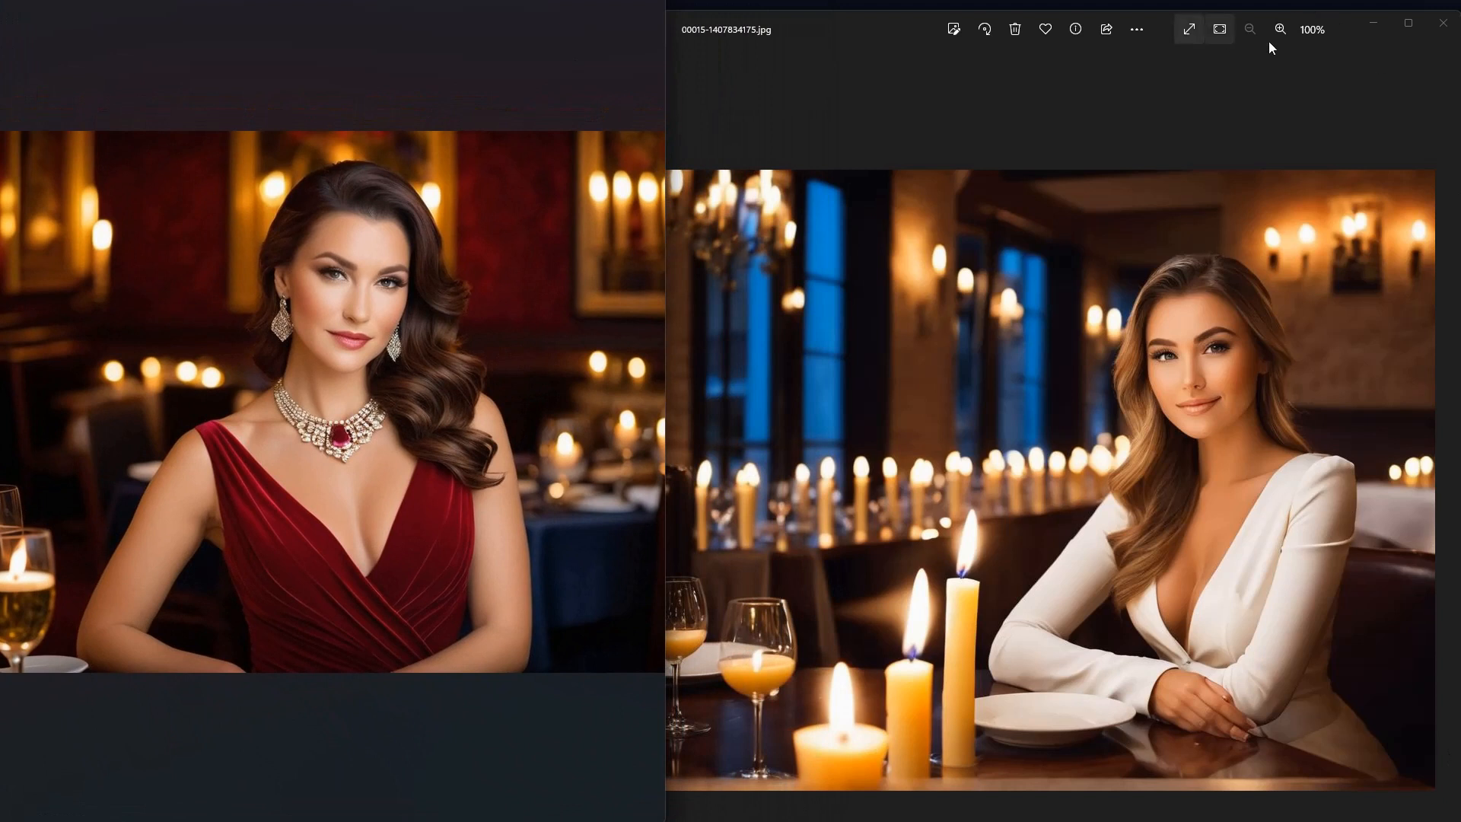
pyautogui.moveTo(847, 29); pyautogui.dragTo(874, 0)
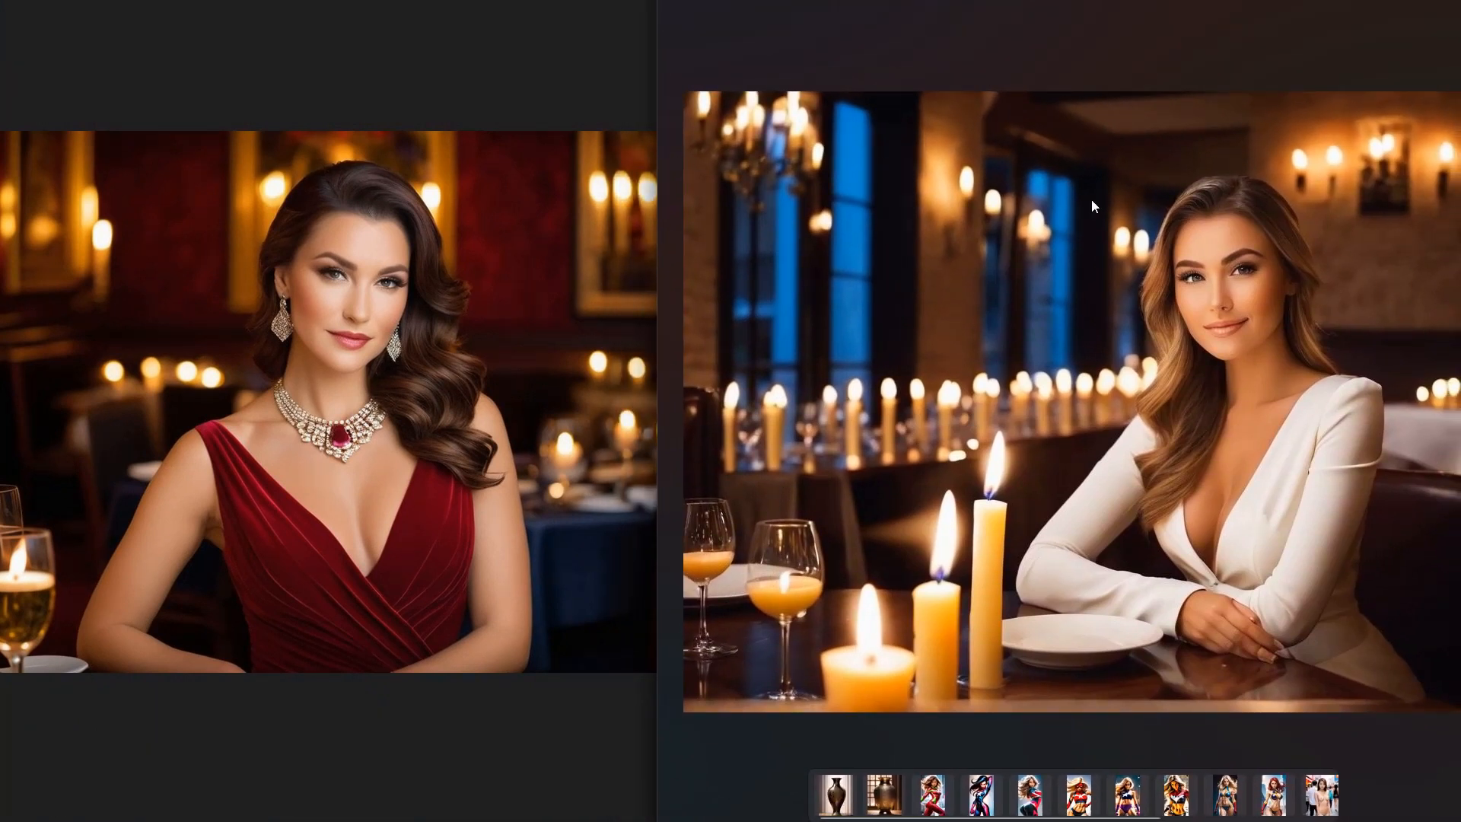
pyautogui.moveTo(1456, 818); pyautogui.dragTo(1383, 818)
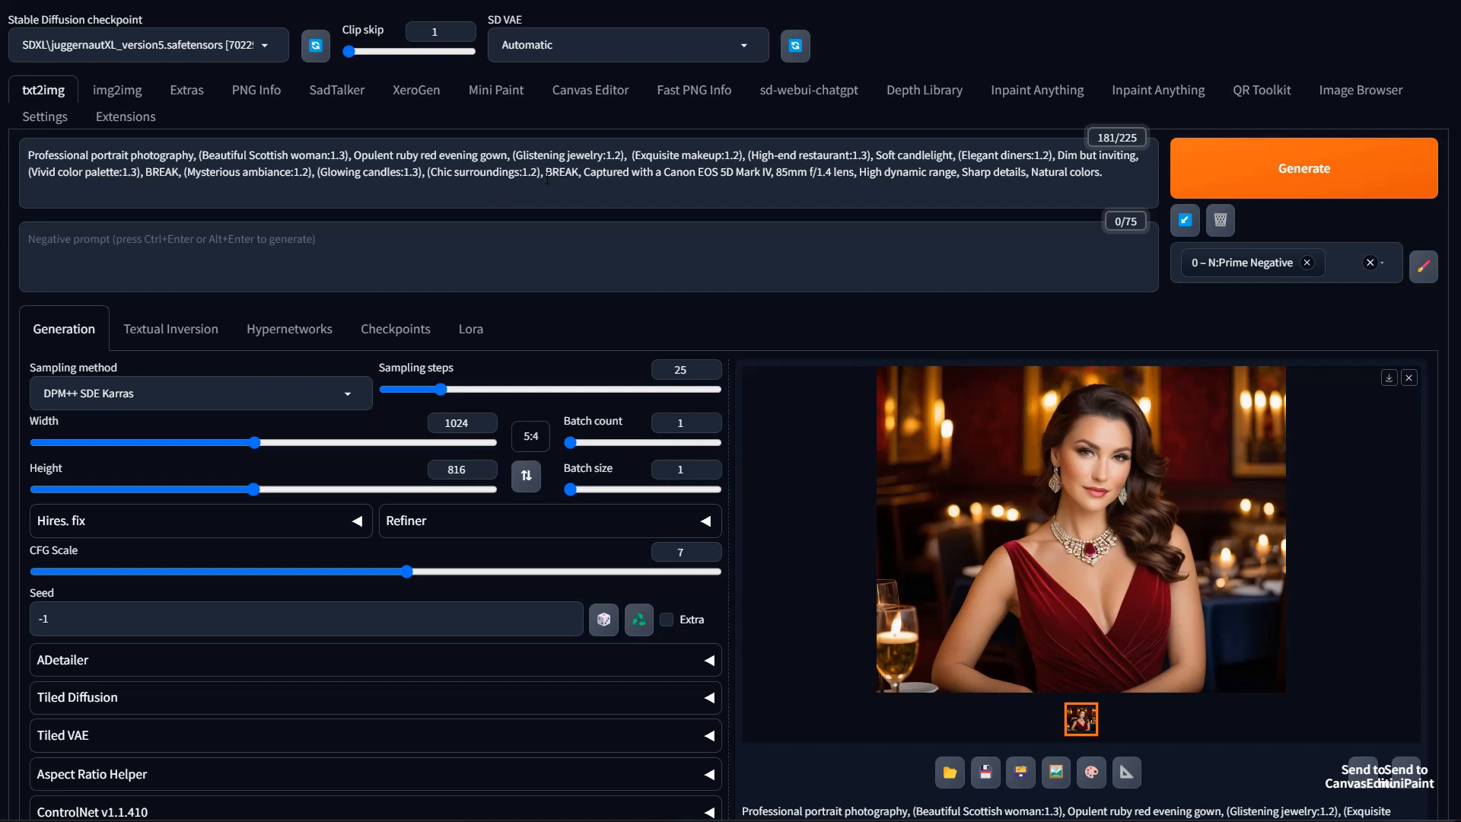
# Review the "(Glowing candles:1.3)" and "Professional portrait photography" terms in the prompt.
pyautogui.moveTo(319, 172)
pyautogui.mouseDown()
pyautogui.moveTo(440, 174)
pyautogui.moveTo(321, 173)
pyautogui.mouseUp()
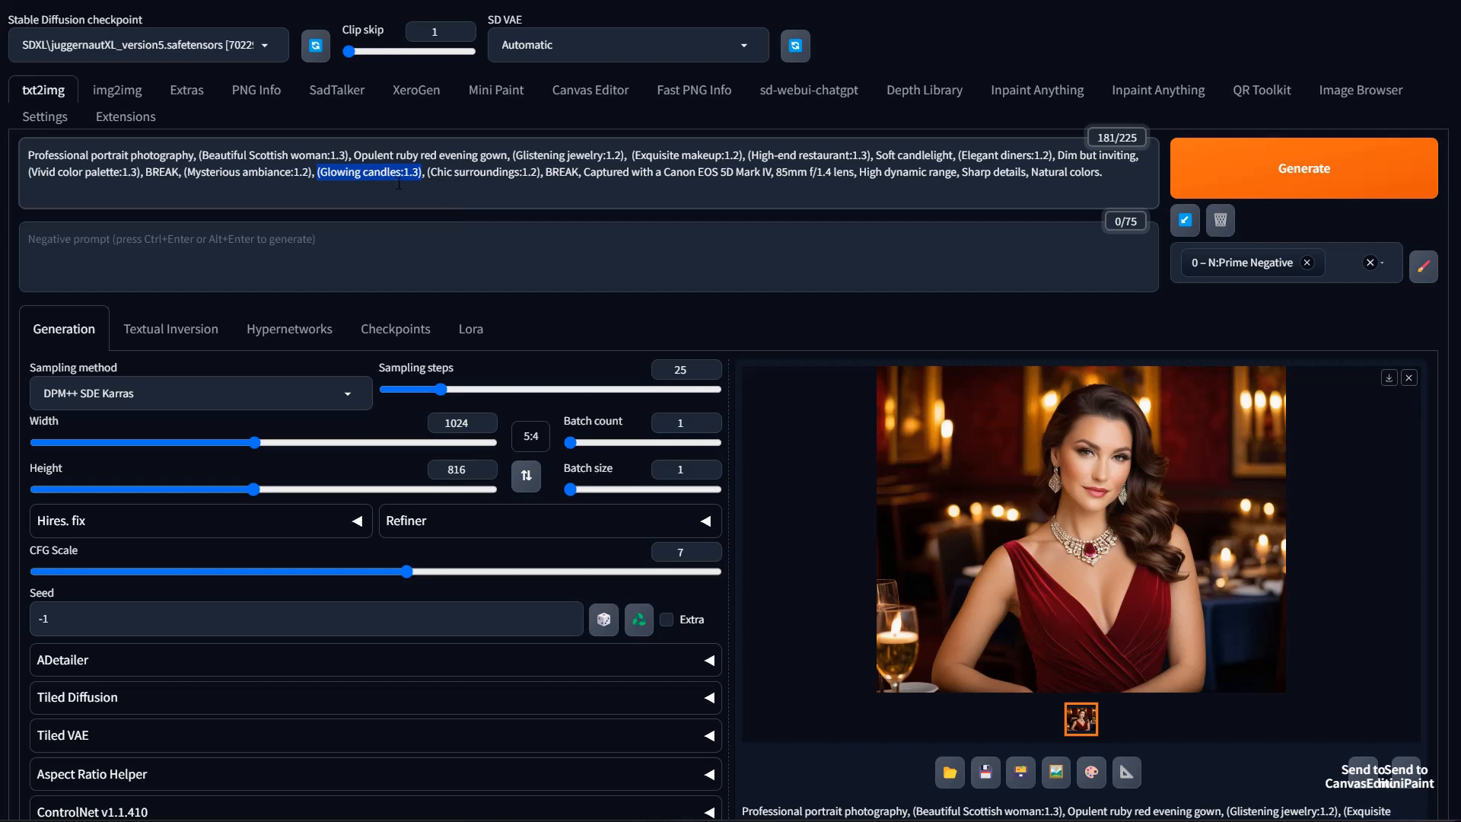
pyautogui.click(367, 175)
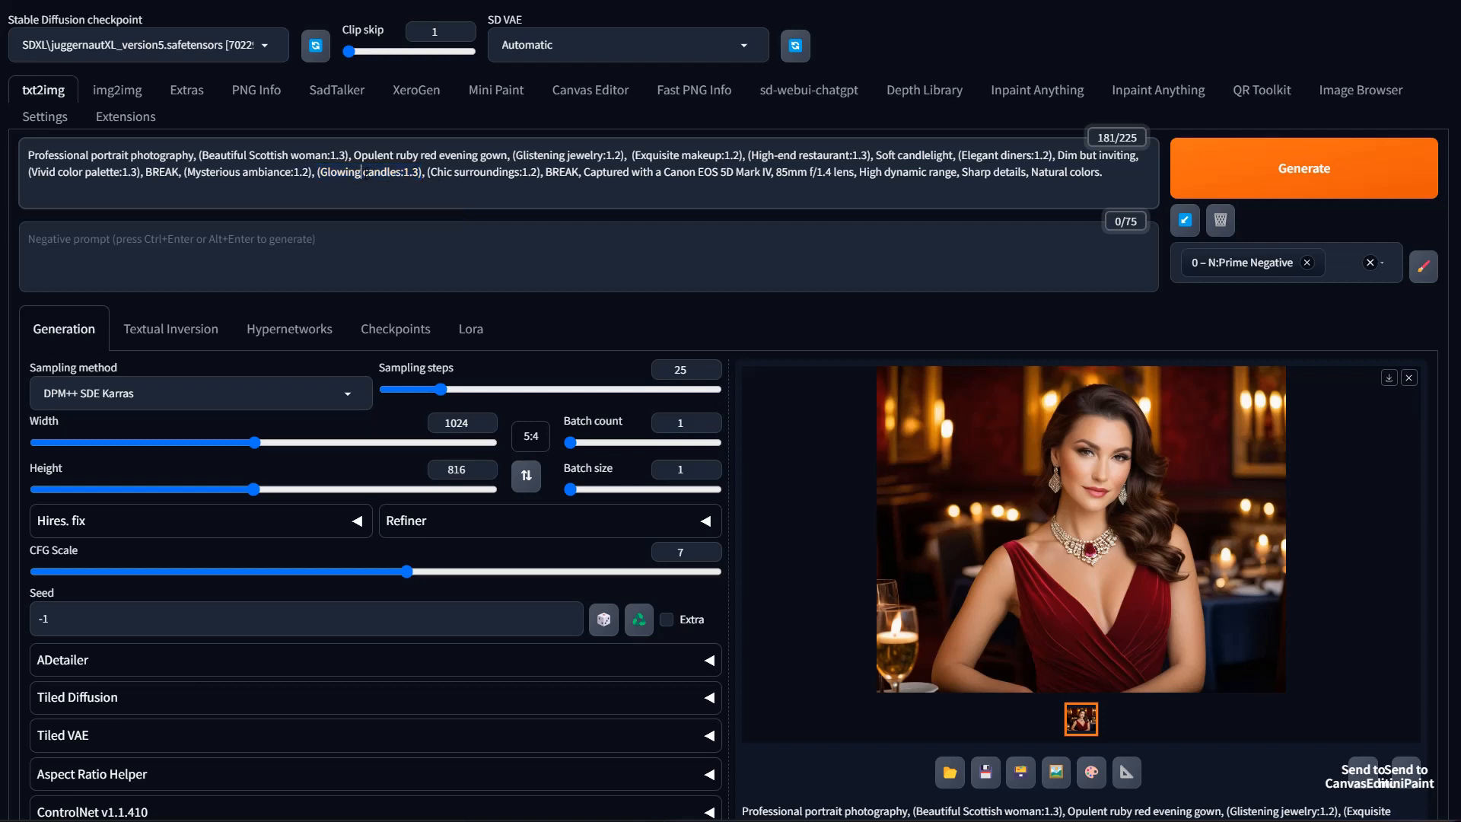
pyautogui.moveTo(363, 174); pyautogui.dragTo(320, 173)
pyautogui.moveTo(28, 155); pyautogui.dragTo(193, 152)
pyautogui.click(192, 155)
# Switch to ChatGPT and ask it to "add 5 more details about the restaurant".
pyautogui.hotkey('alt', 'Tab')
pyautogui.click(456, 759)
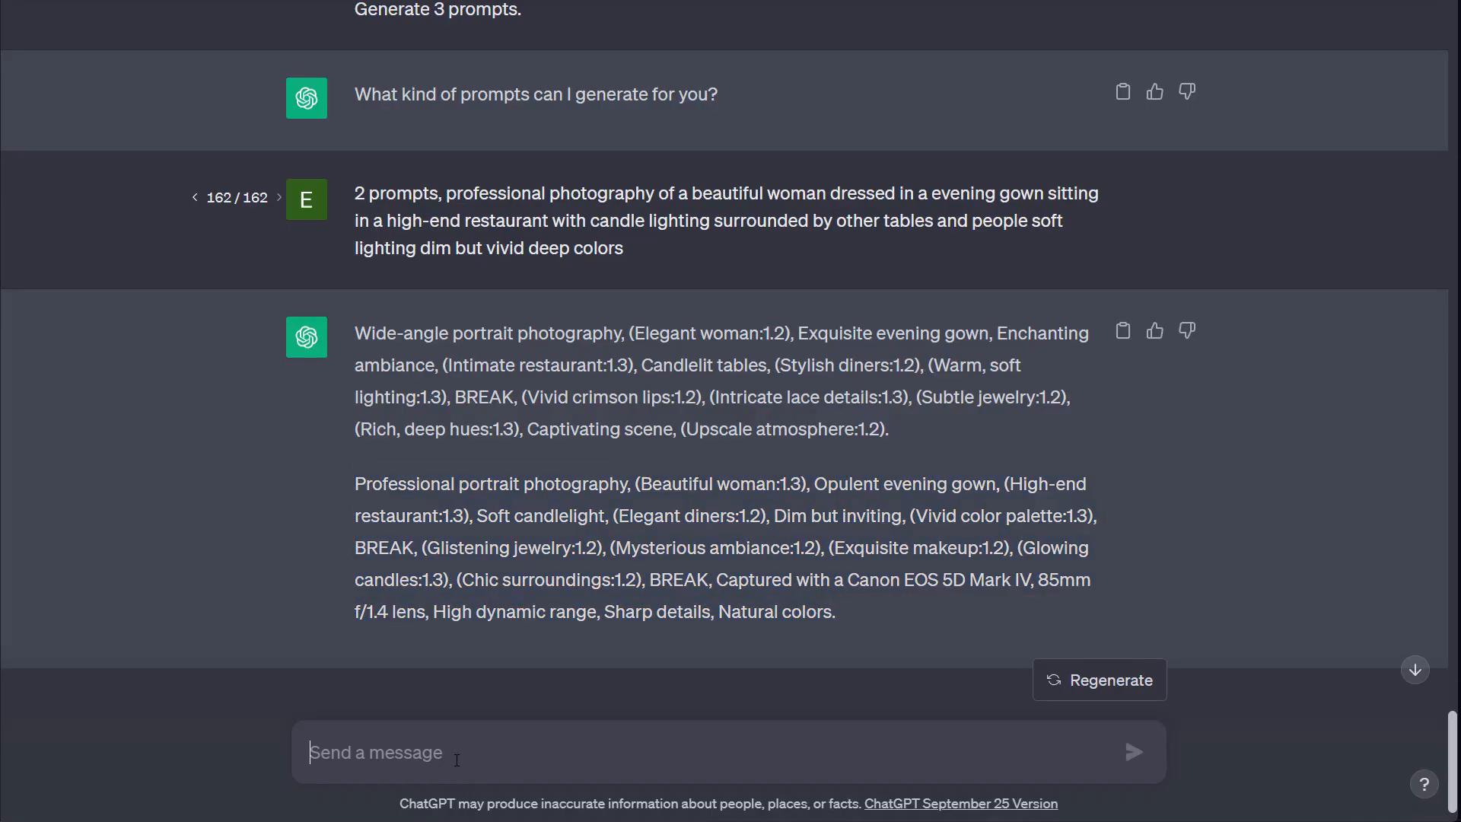
pyautogui.write('add ')
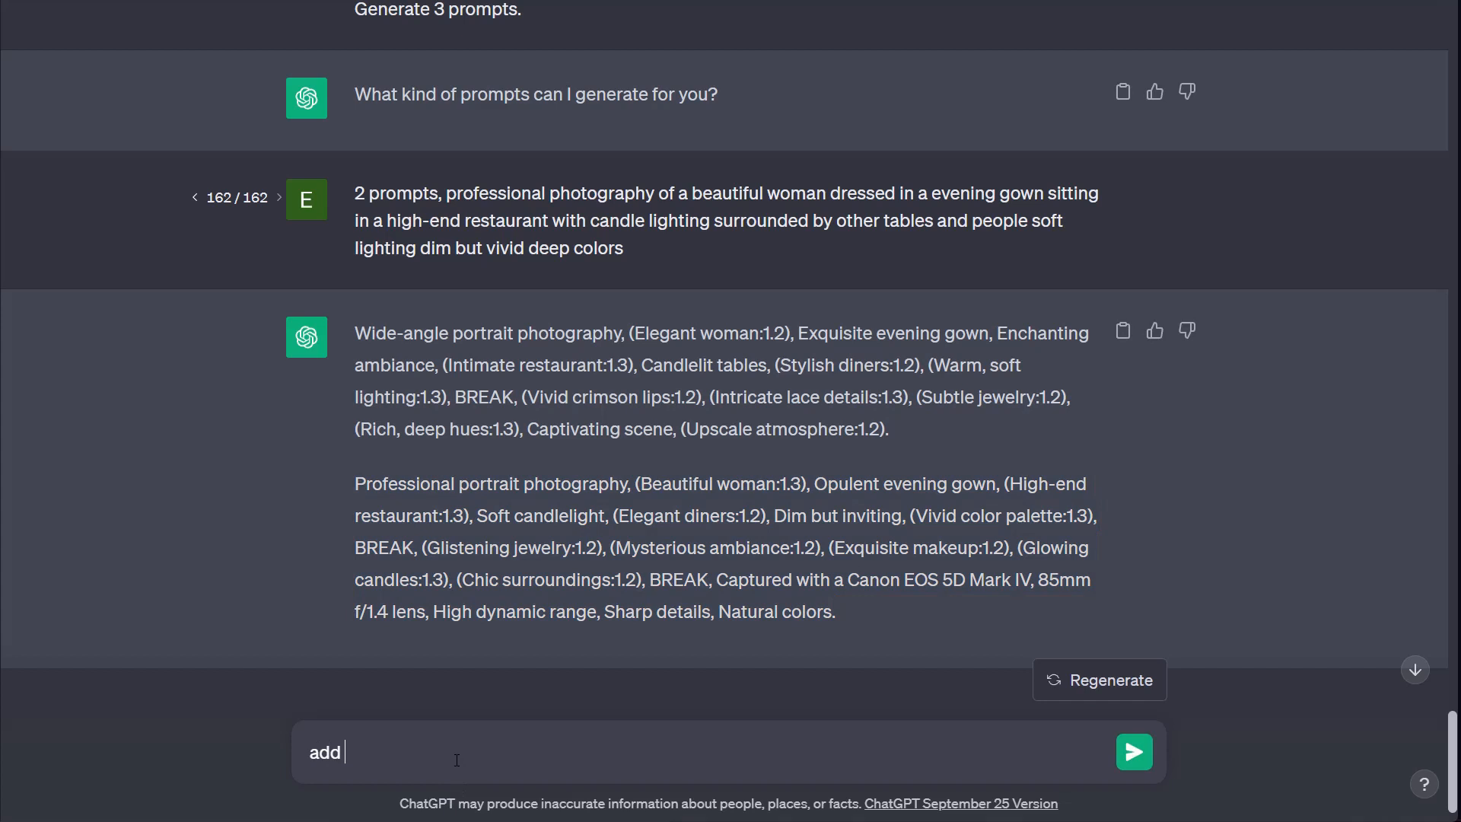
pyautogui.write('more d')
pyautogui.press('BackSpace')
pyautogui.press('BackSpace')
pyautogui.press('BackSpace')
pyautogui.press('BackSpace')
pyautogui.press('BackSpace')
pyautogui.press('BackSpace')
pyautogui.press('BackSpace')
pyautogui.write('5')
pyautogui.press('BackSpace')
pyautogui.write('5 more details about the re')
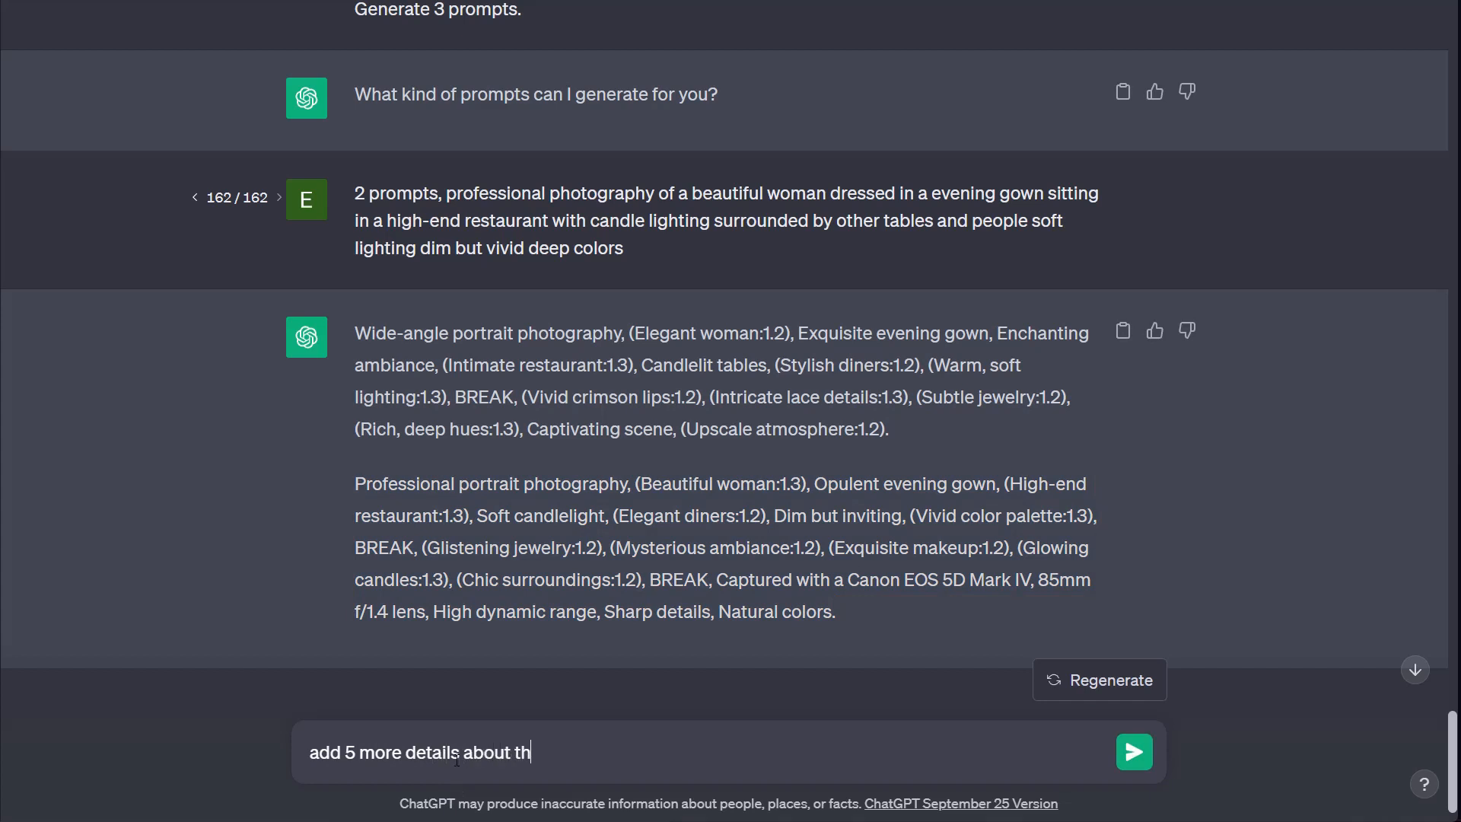
pyautogui.write('stauran')
pyautogui.write('t')
pyautogui.press('Return')
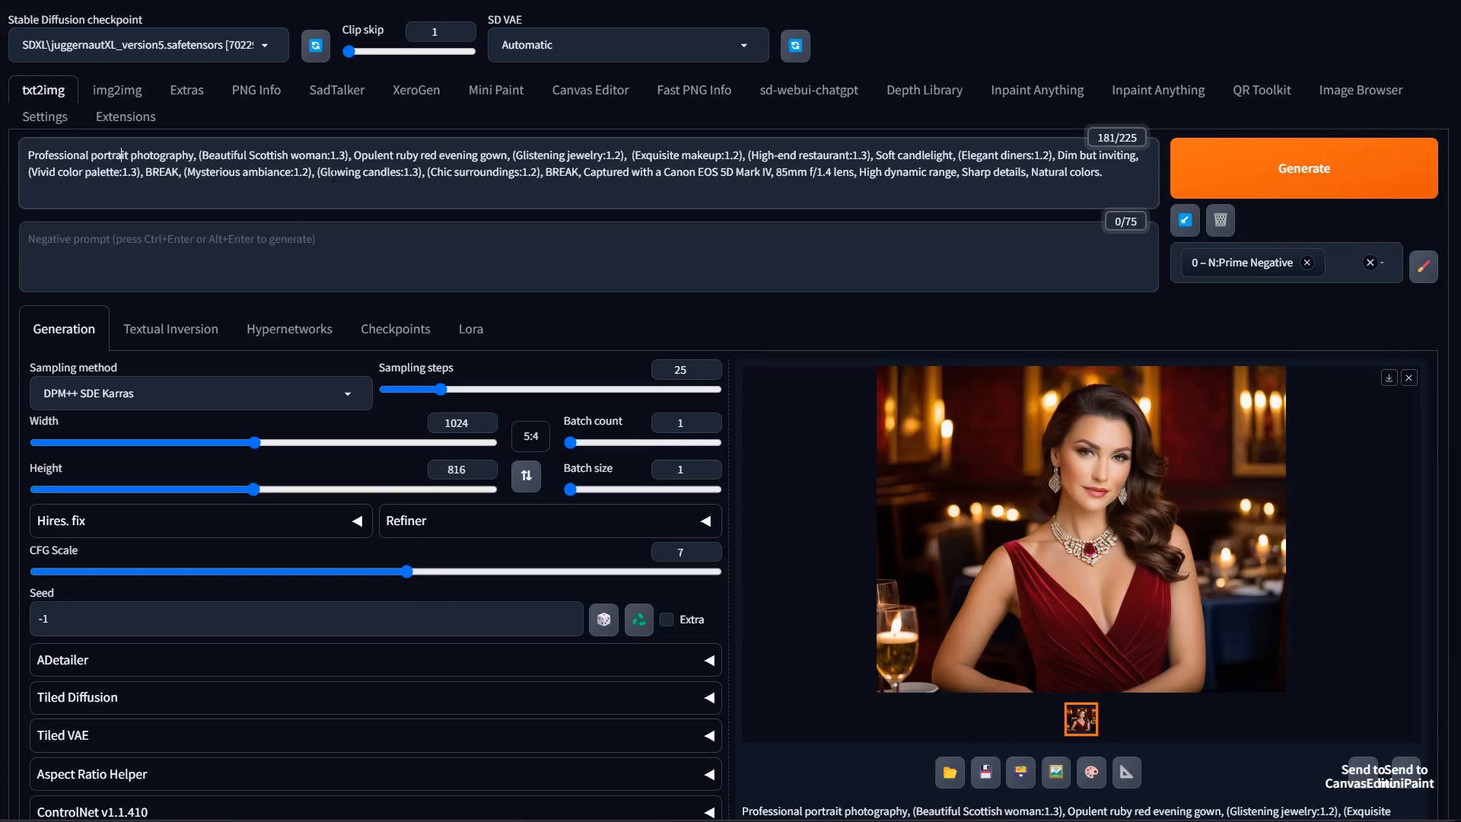
# Copy the entire prompt from Stable Diffusion and return to the ChatGPT conversation.
pyautogui.hotkey('ctrl', 'a')
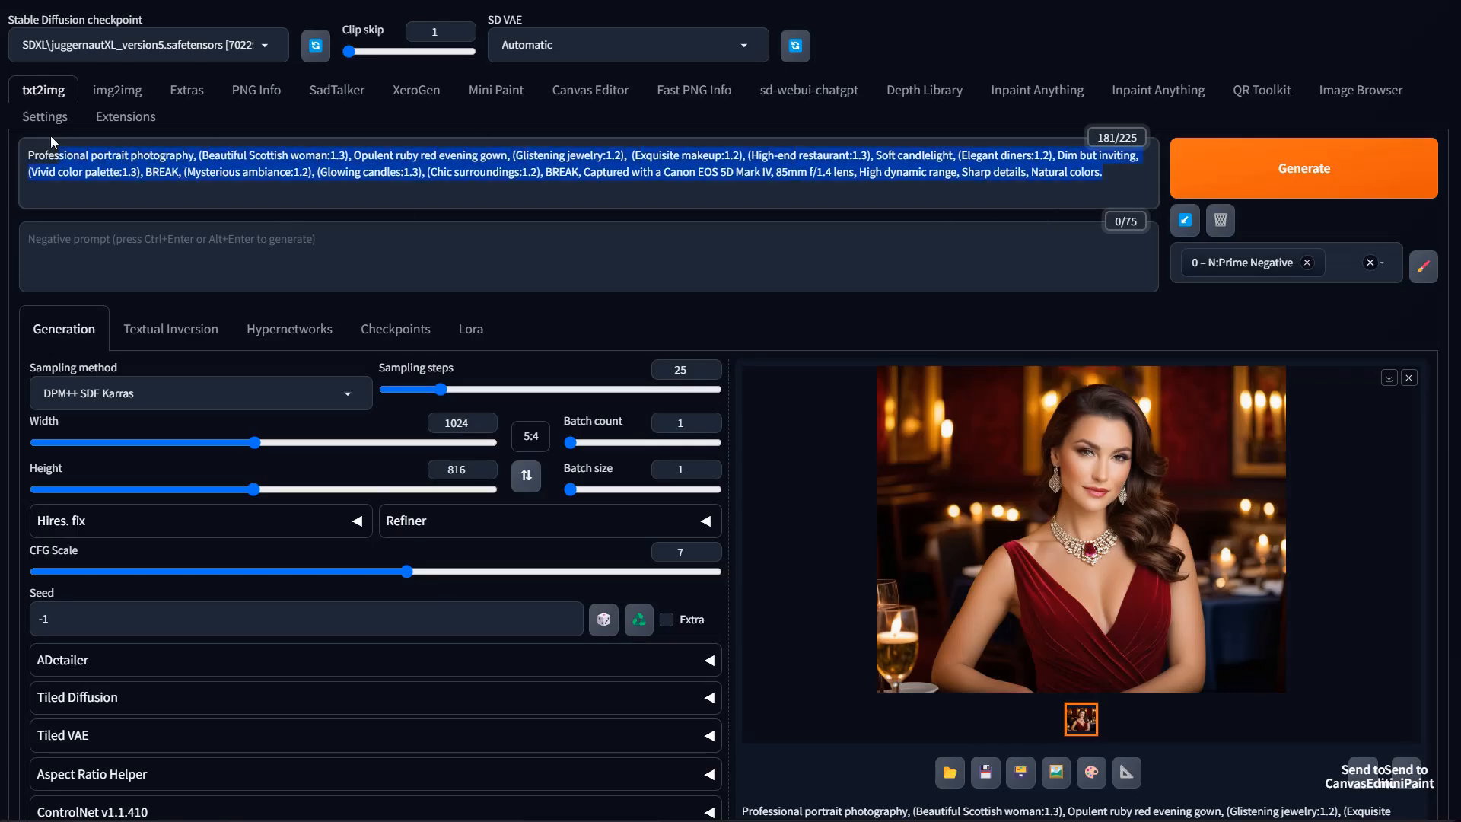
pyautogui.rightClick(170, 158)
pyautogui.click(356, 214)
pyautogui.hotkey('ctrl', 'Tab')
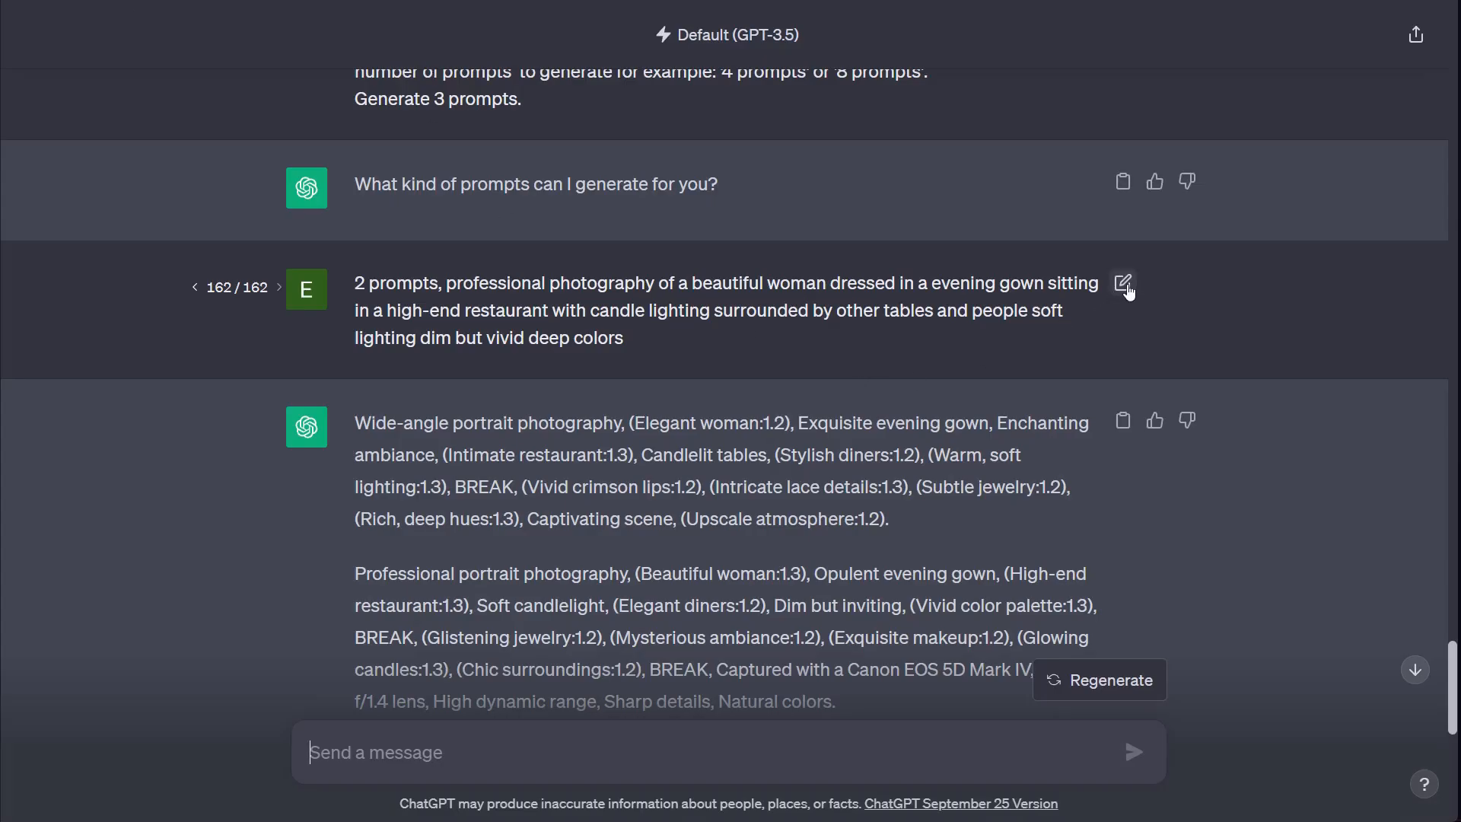
# Rewrite the request as "I want you to take the following prompt and add five more specific physical details regarding the restaurant:" plus the copied prompt, and submit.
pyautogui.click(1123, 283)
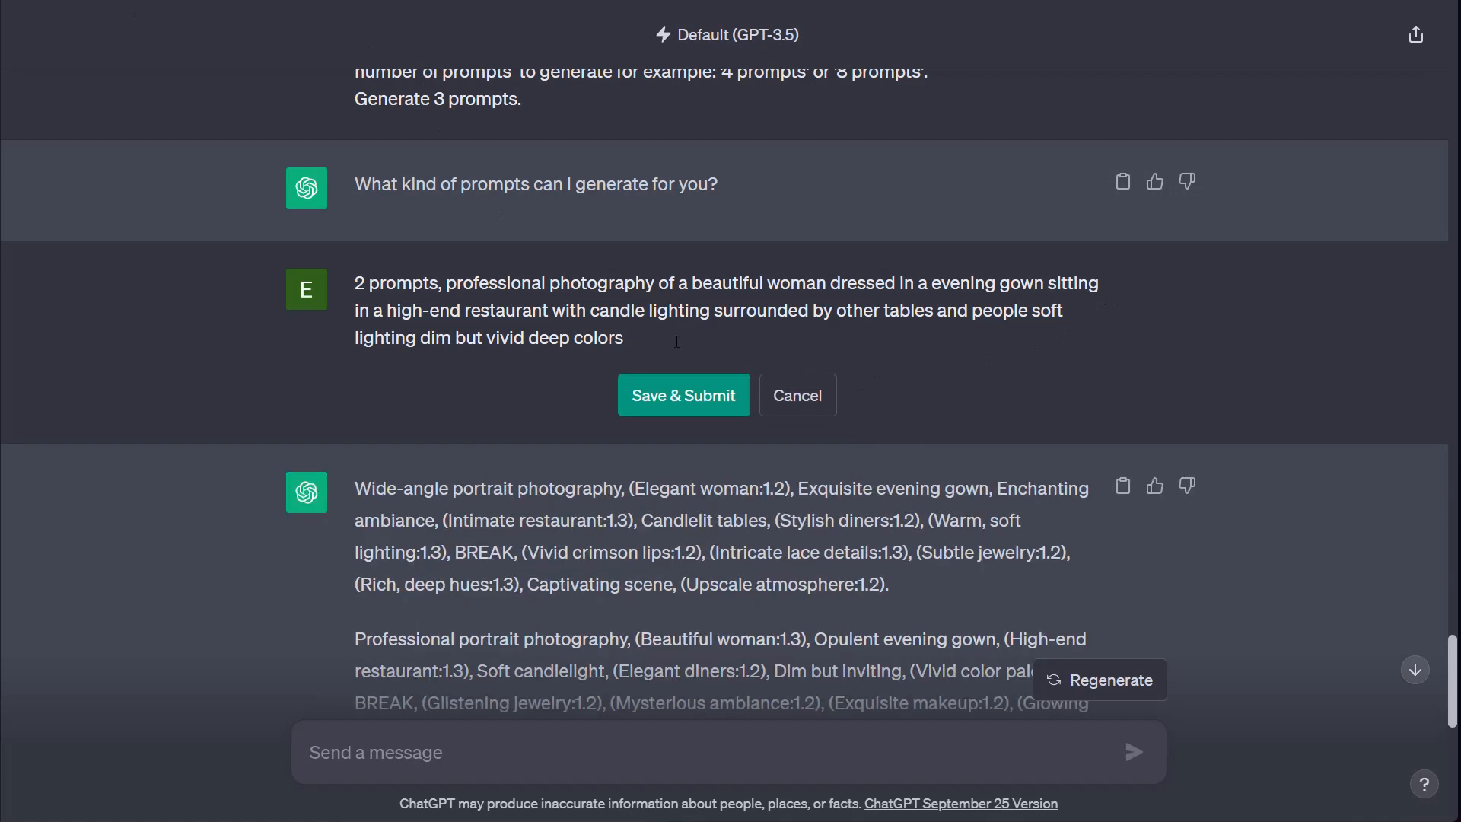
pyautogui.moveTo(665, 340); pyautogui.dragTo(330, 281)
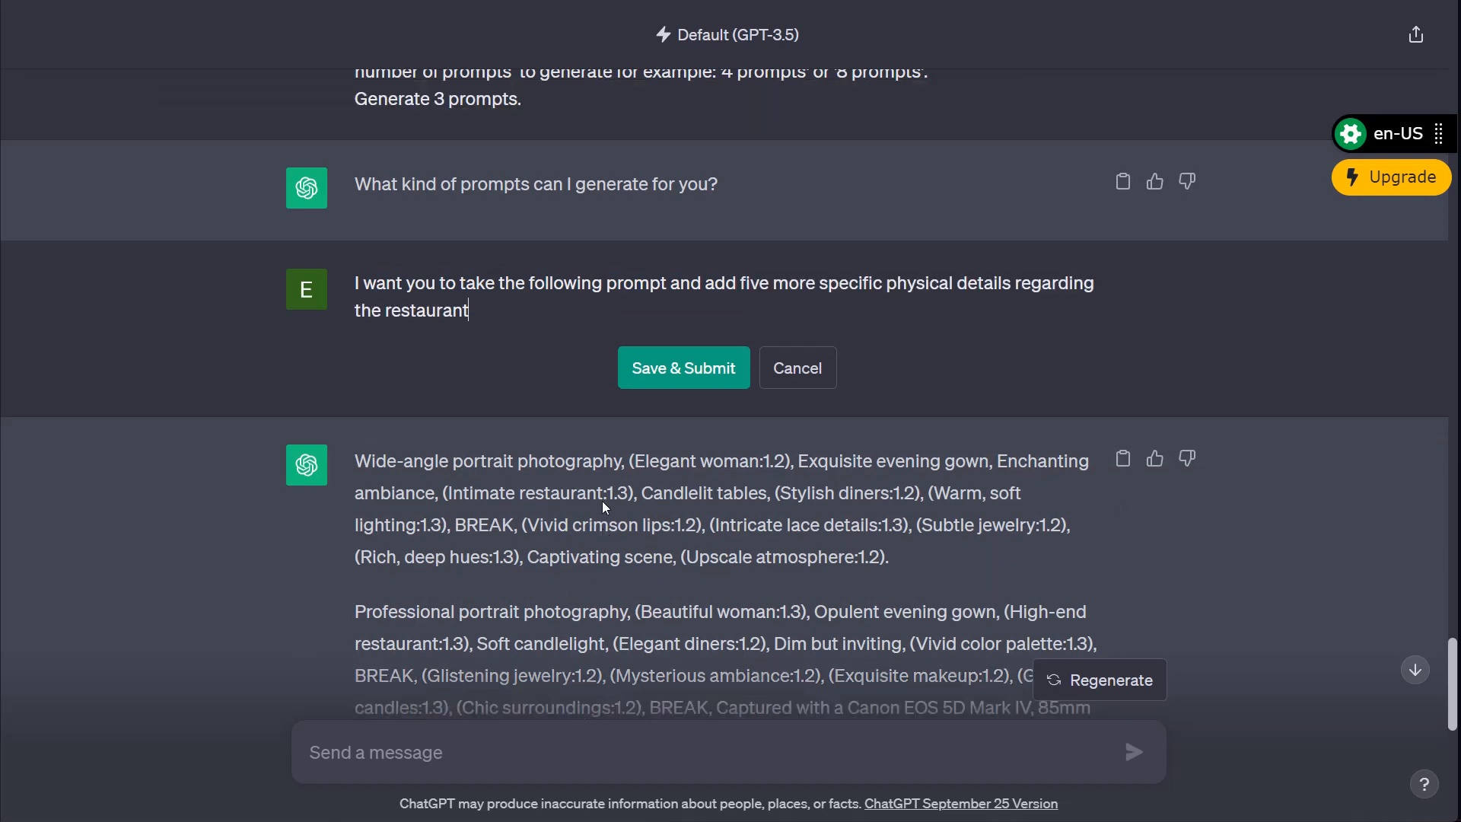
pyautogui.write(':')
pyautogui.hotkey('ctrl', 'v')
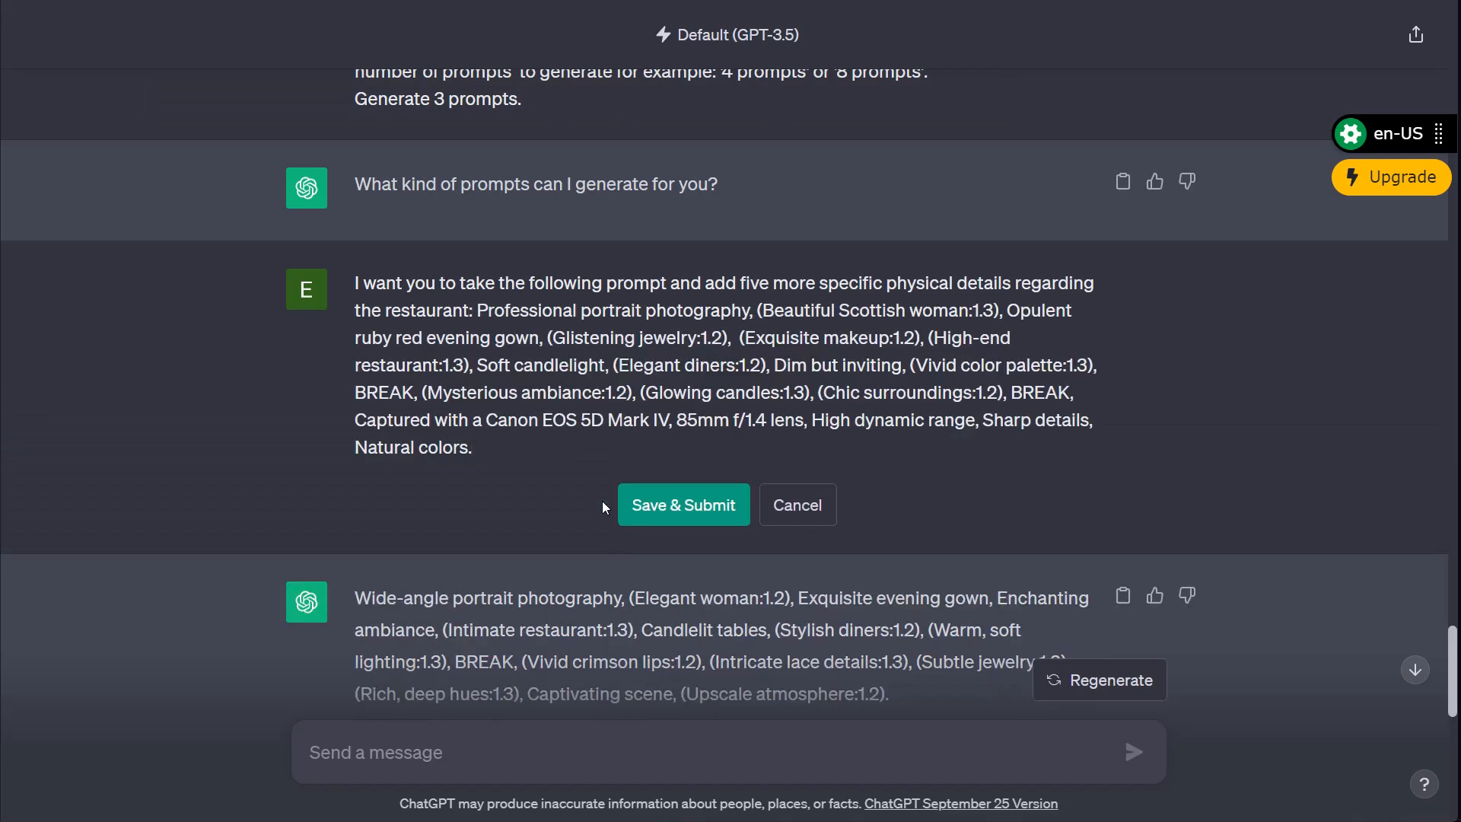
pyautogui.press('Return')
pyautogui.click(668, 532)
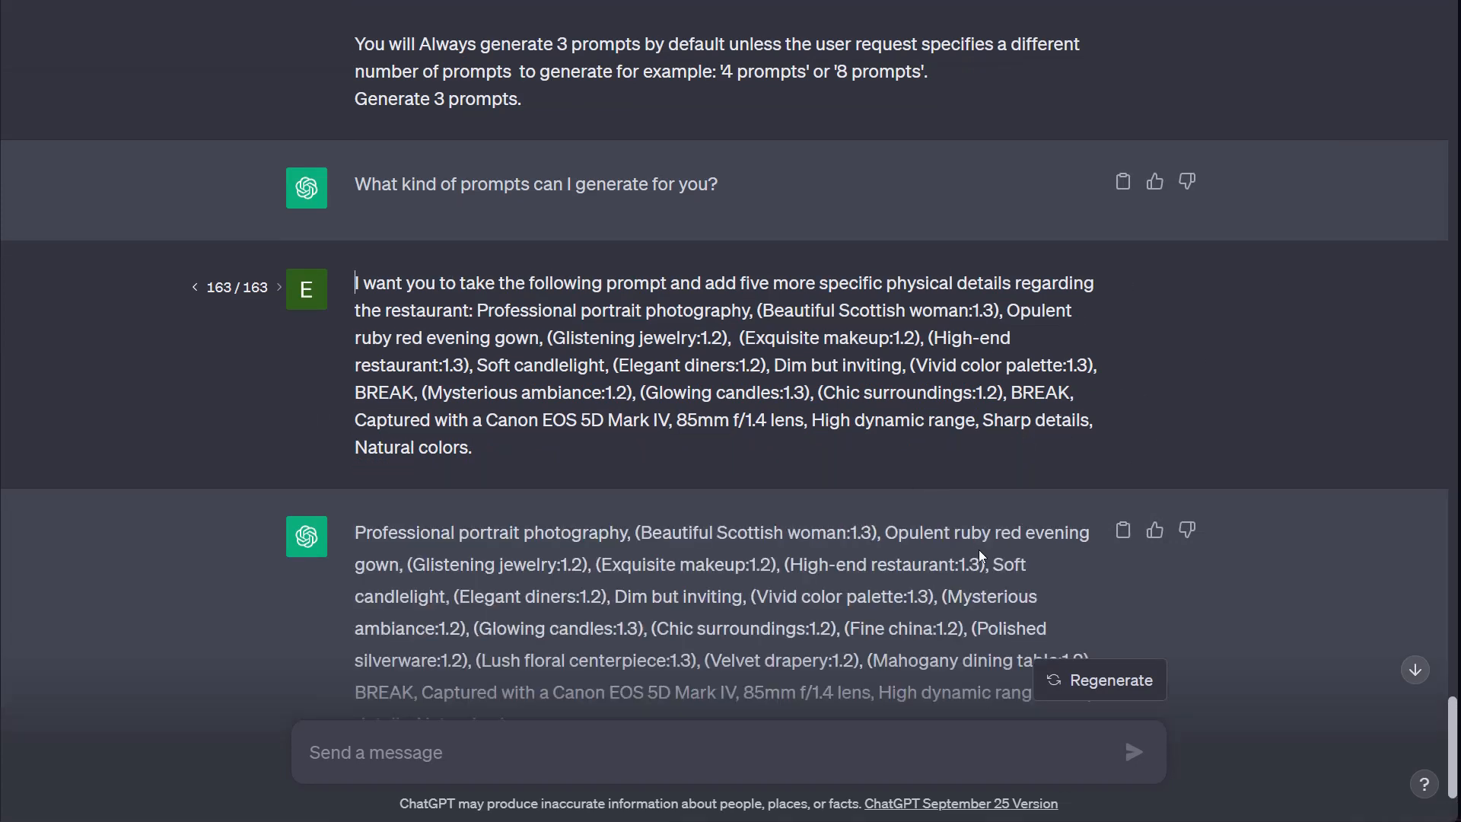
# Copy ChatGPT's expanded prompt, replace the Stable Diffusion prompt with it, and generate a new image.
pyautogui.scroll(-3, 982, 556)
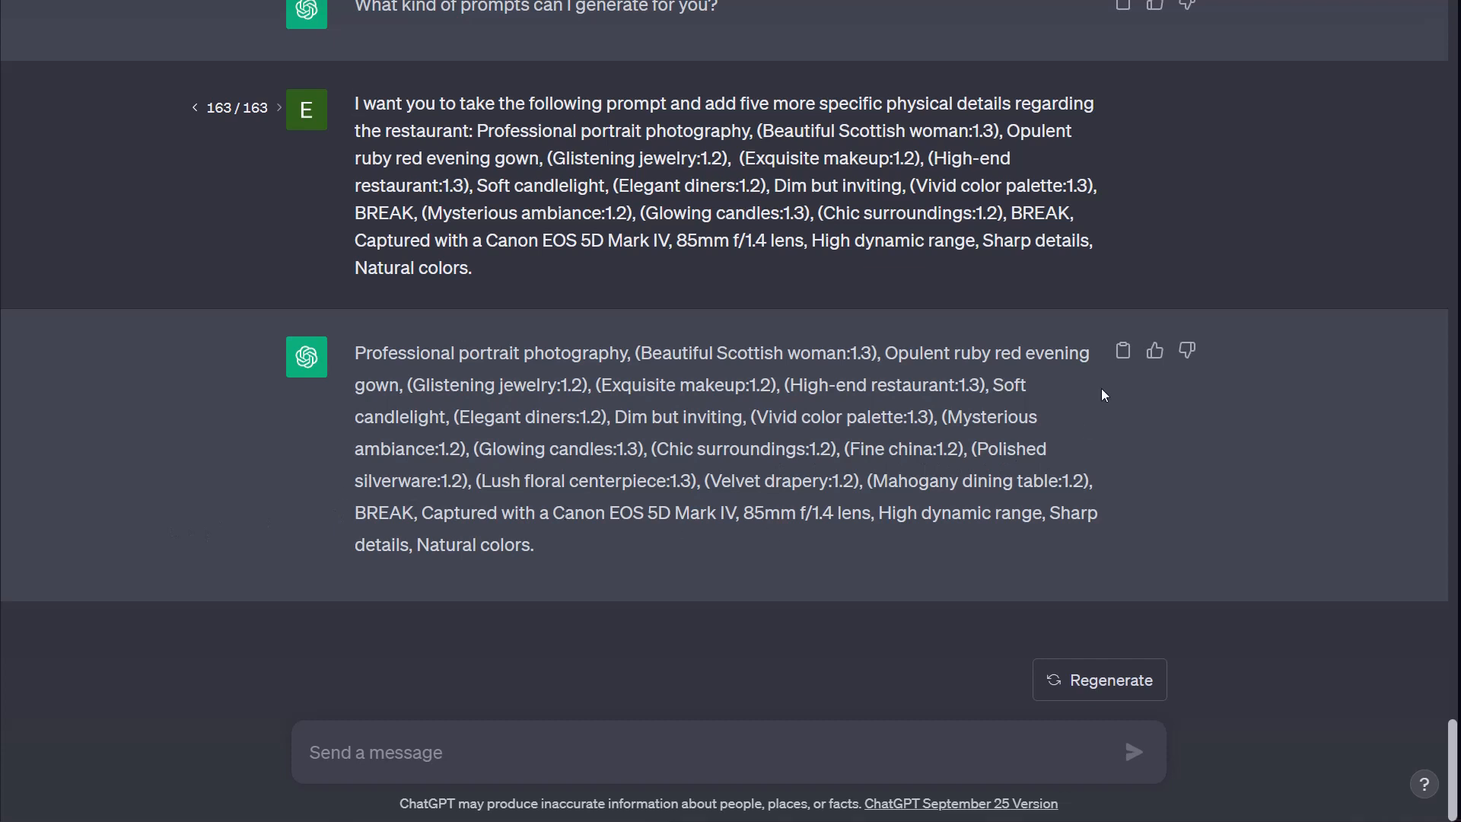
pyautogui.click(1123, 350)
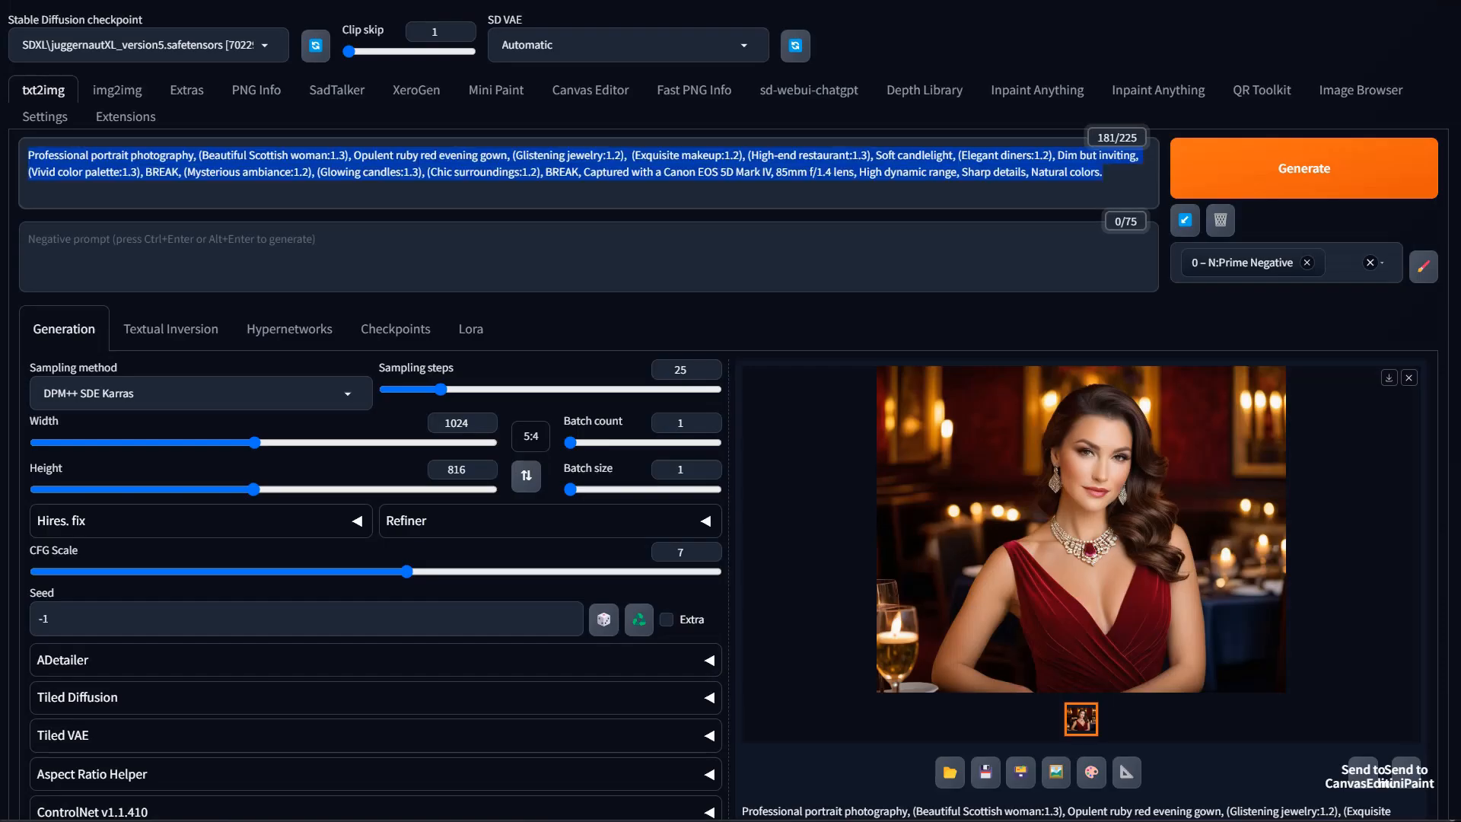
pyautogui.rightClick(927, 175)
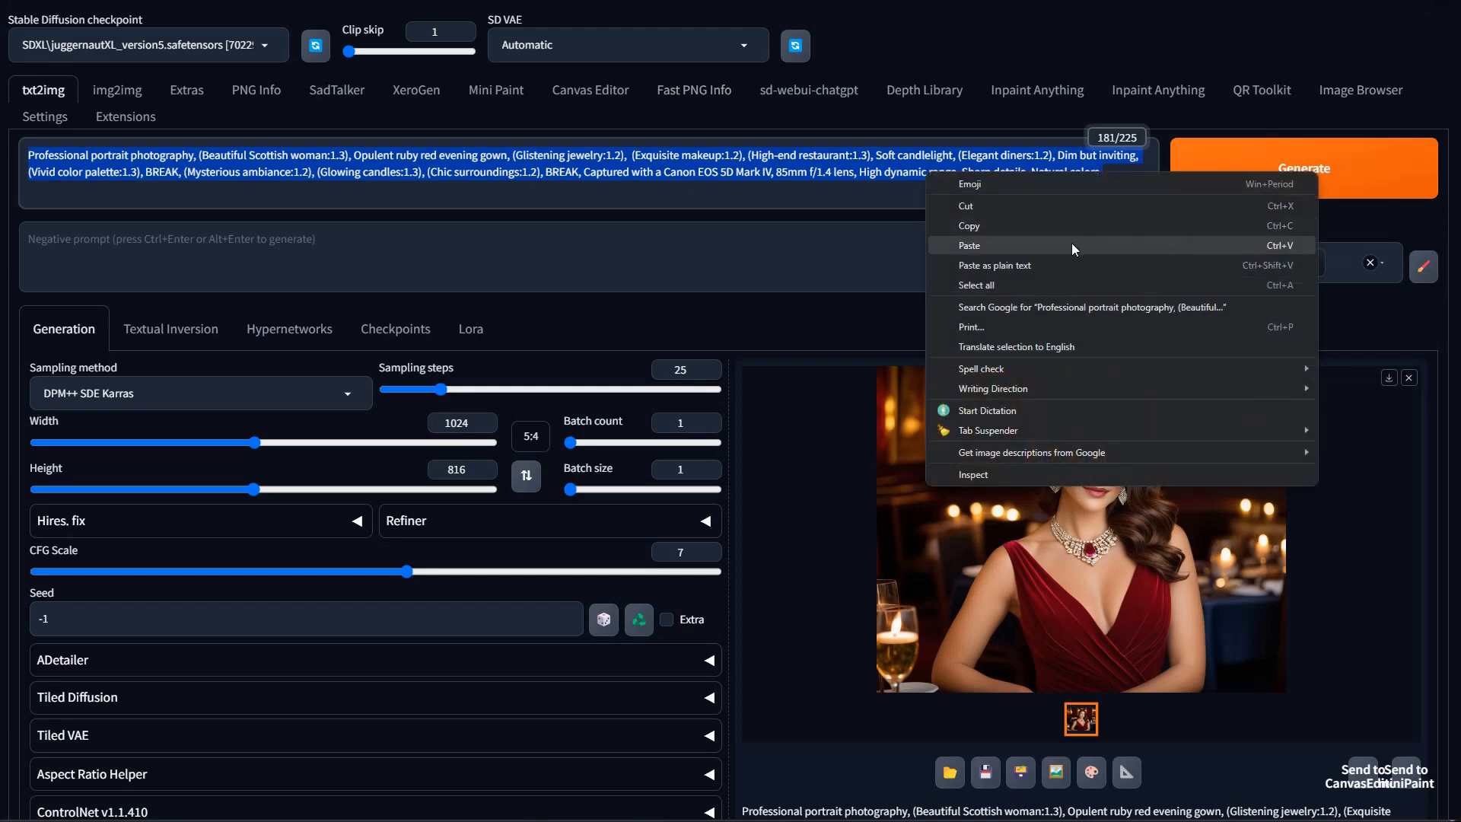
pyautogui.click(1071, 243)
pyautogui.click(1256, 181)
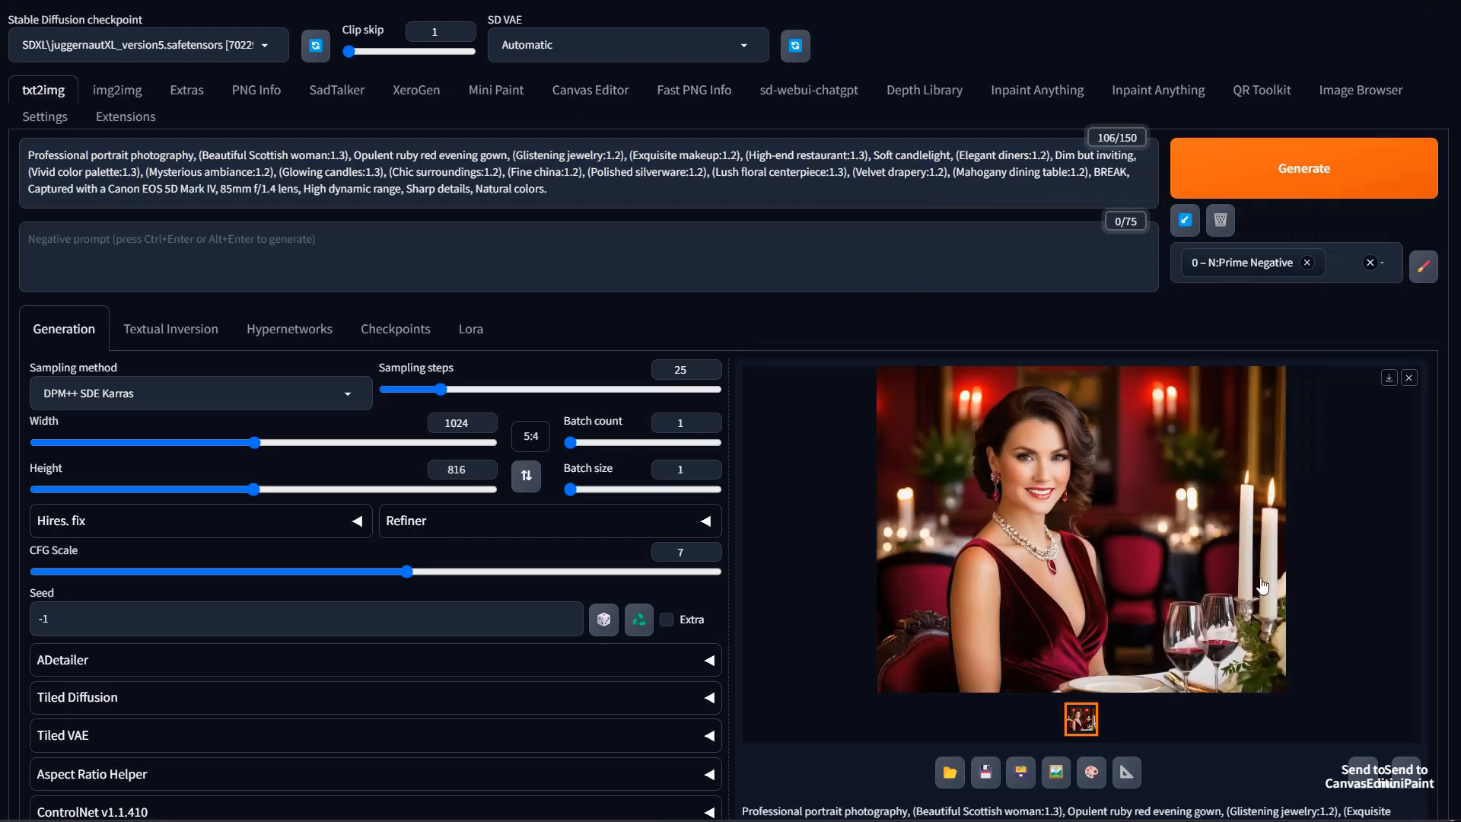
# Inspect the newly generated restaurant portrait at full size and close the enlarged view.
pyautogui.click(1073, 543)
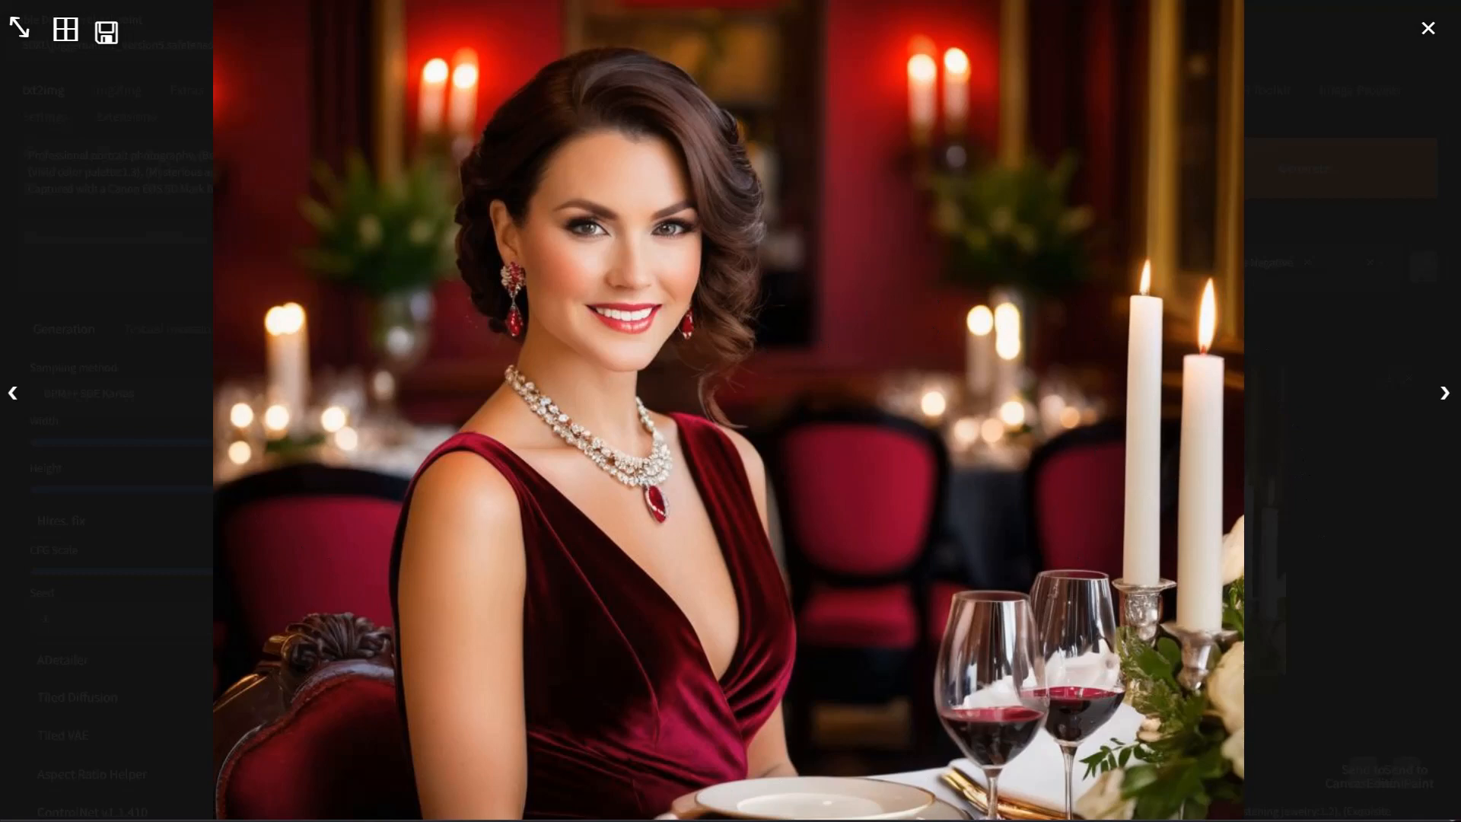
pyautogui.click(1292, 252)
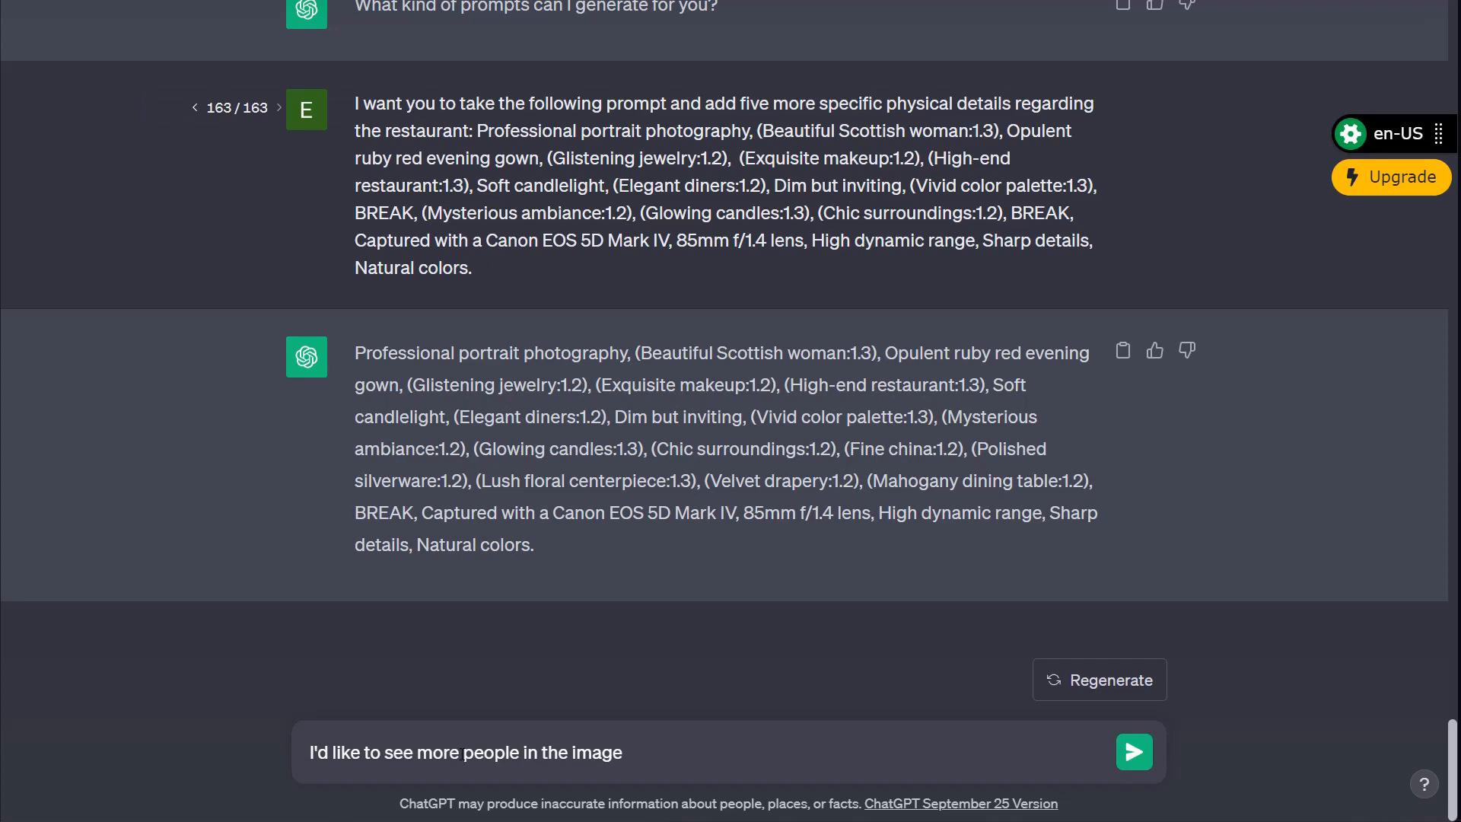
# Switch to ChatGPT, submit "I'd like to see more people in the image", and clear the stray text from the message box.
pyautogui.press('Return')
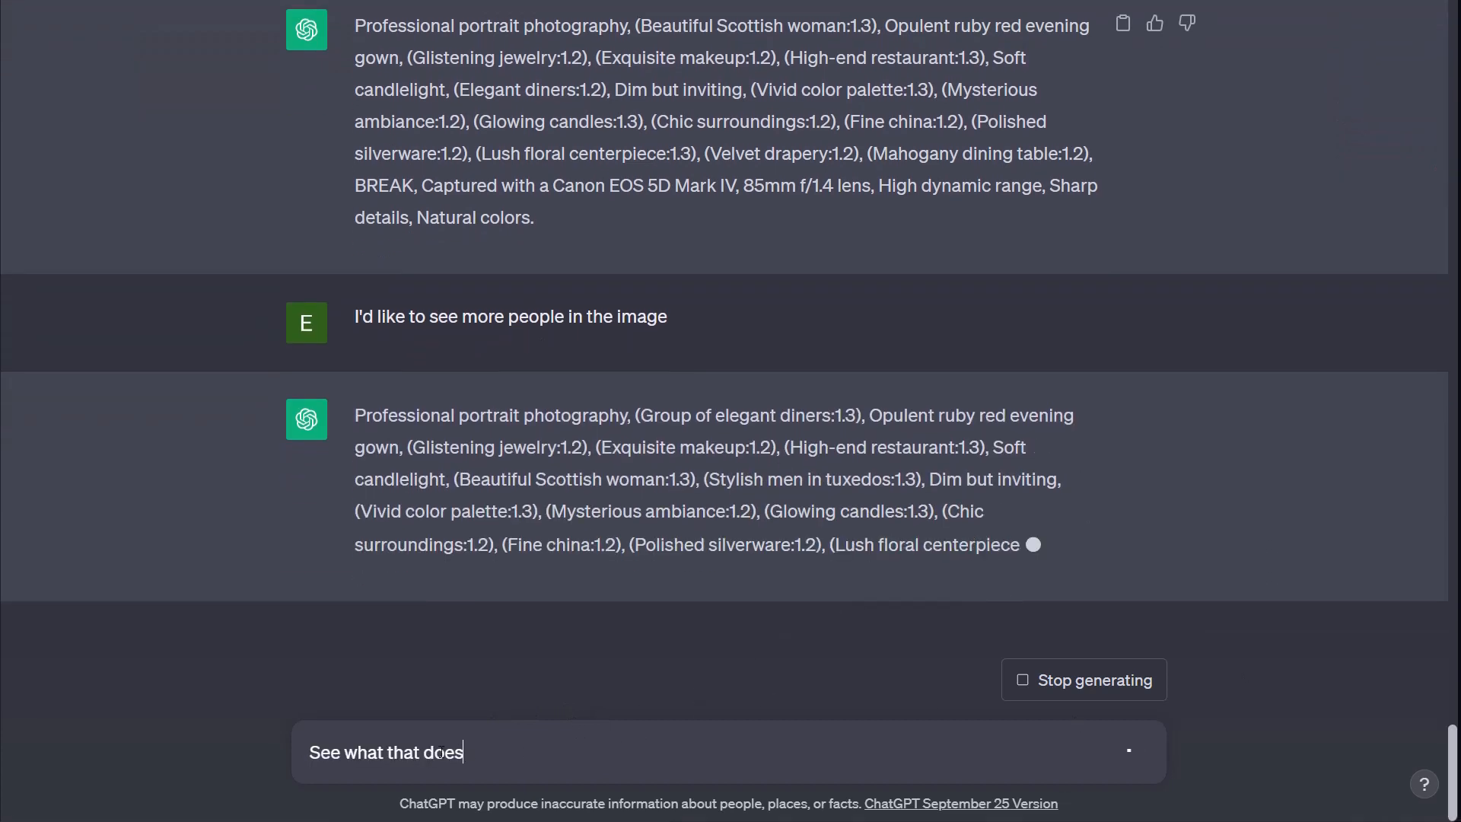
pyautogui.moveTo(493, 753); pyautogui.dragTo(97, 696)
pyautogui.press('BackSpace')
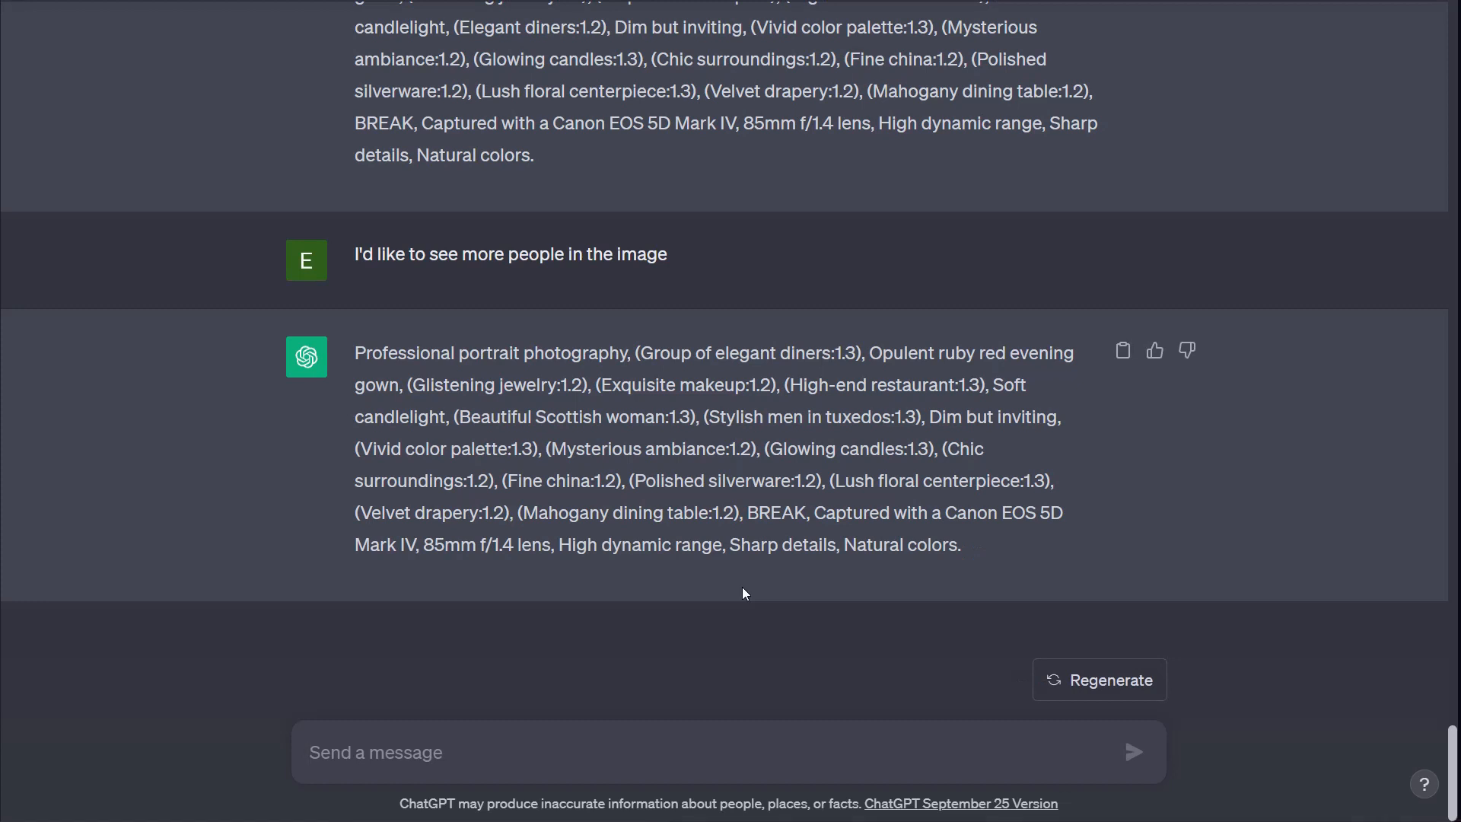
# Copy ChatGPT's revised prompt with more people, replace the Stable Diffusion prompt with it, and generate a new image.
pyautogui.click(1123, 351)
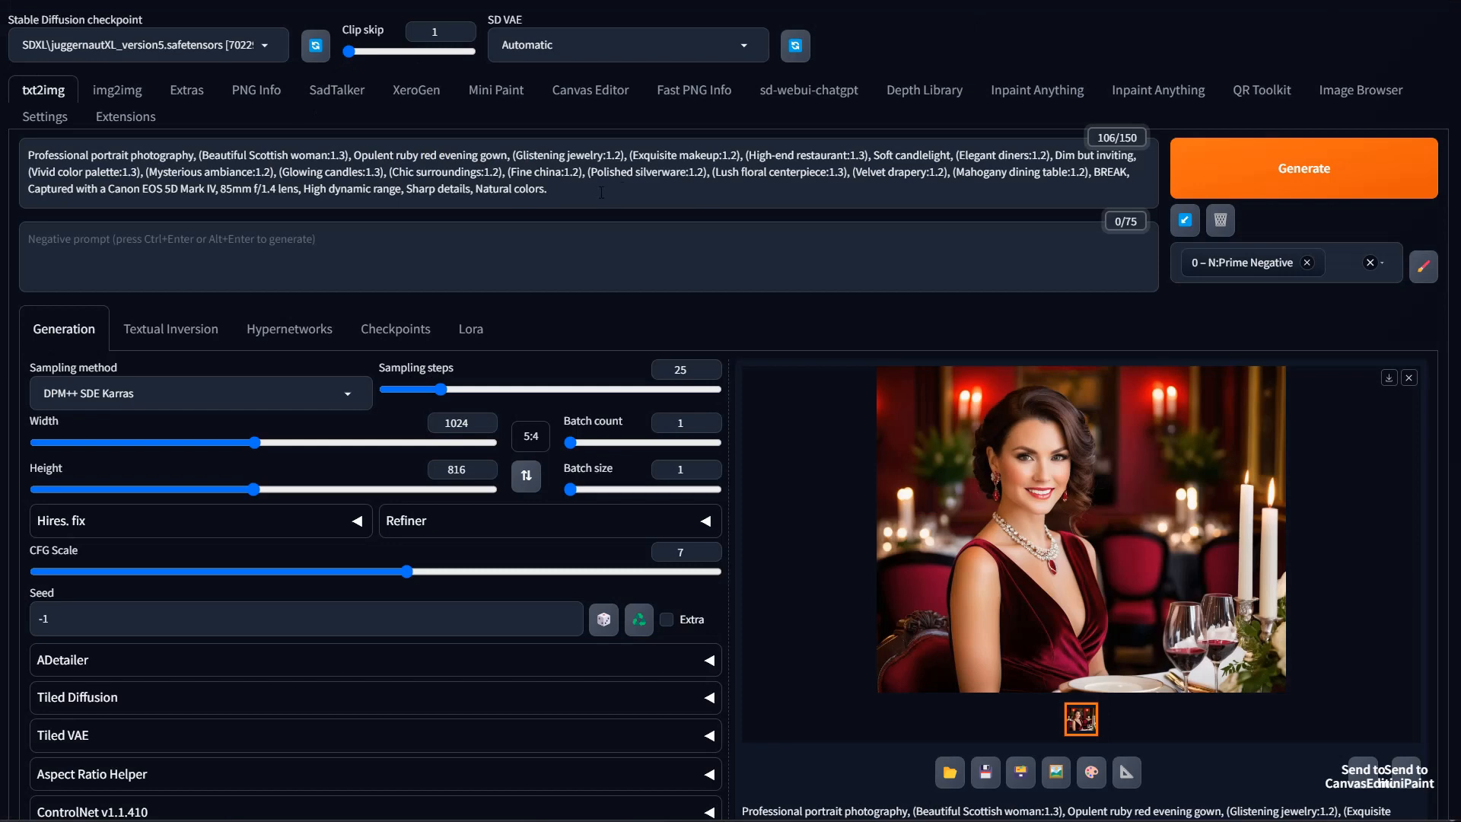
pyautogui.hotkey('ctrl', 'a')
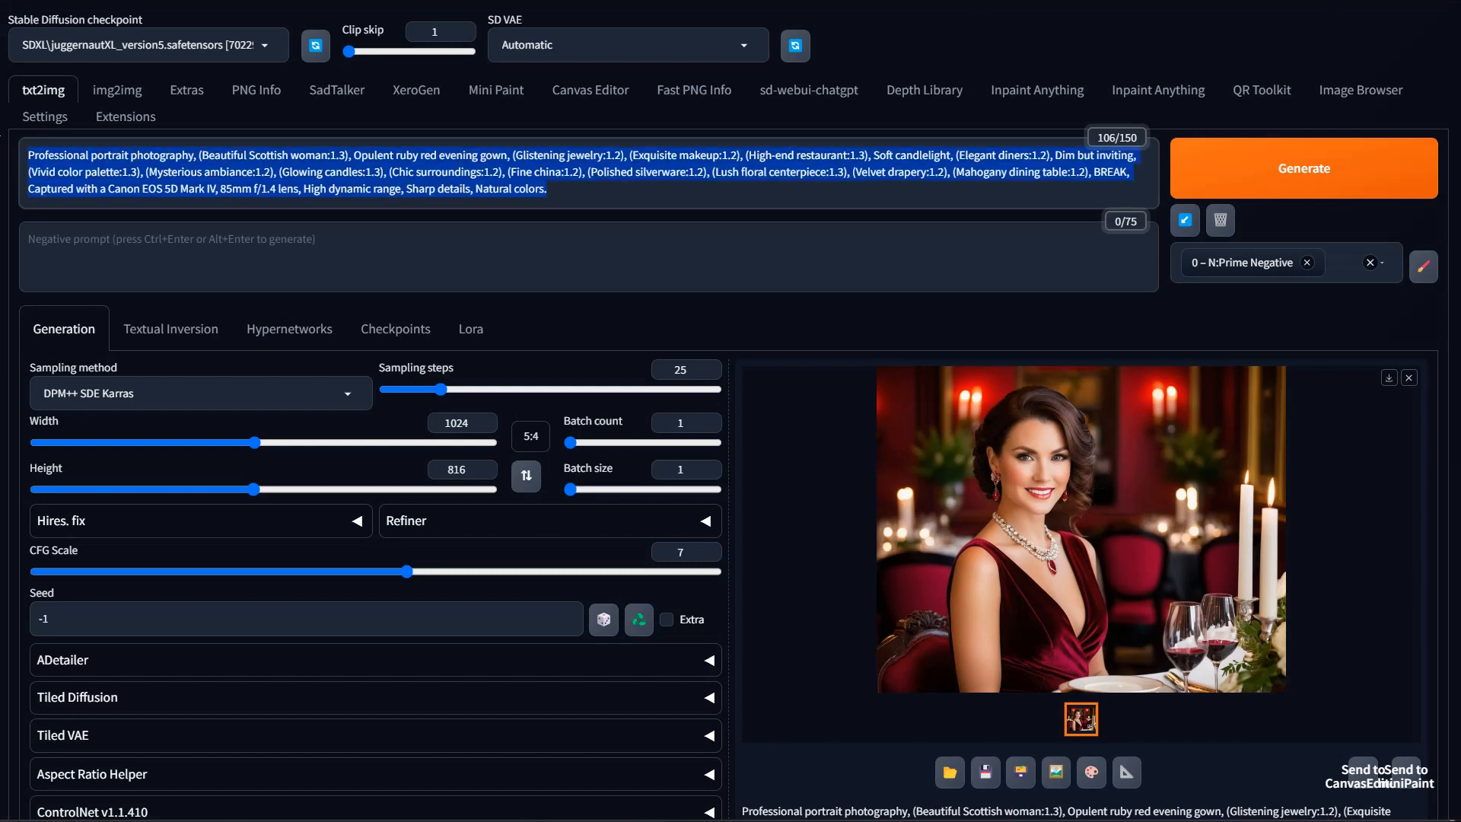
pyautogui.rightClick(330, 156)
pyautogui.click(472, 227)
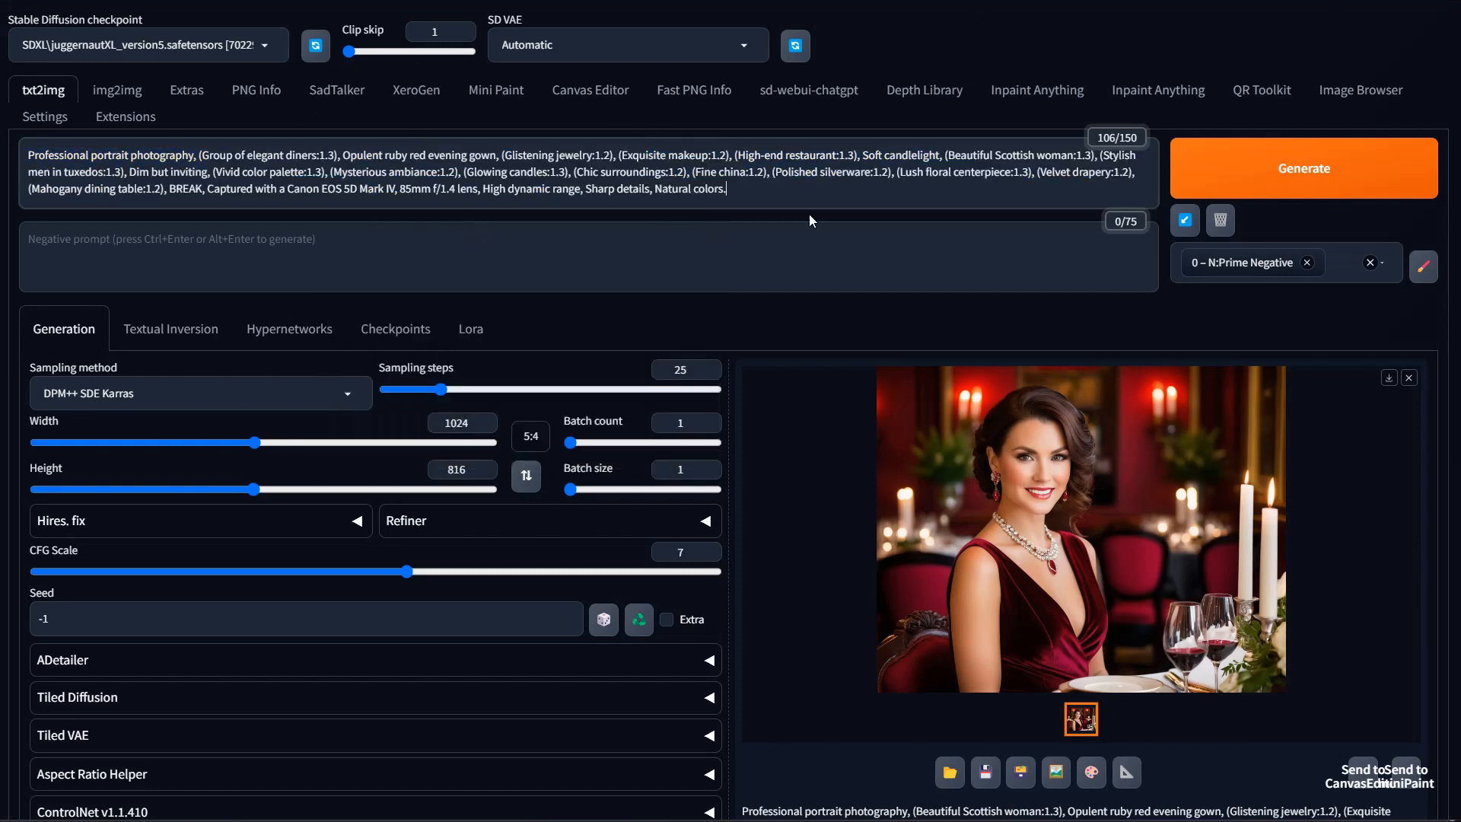
pyautogui.hotkey('ctrl', 'Return')
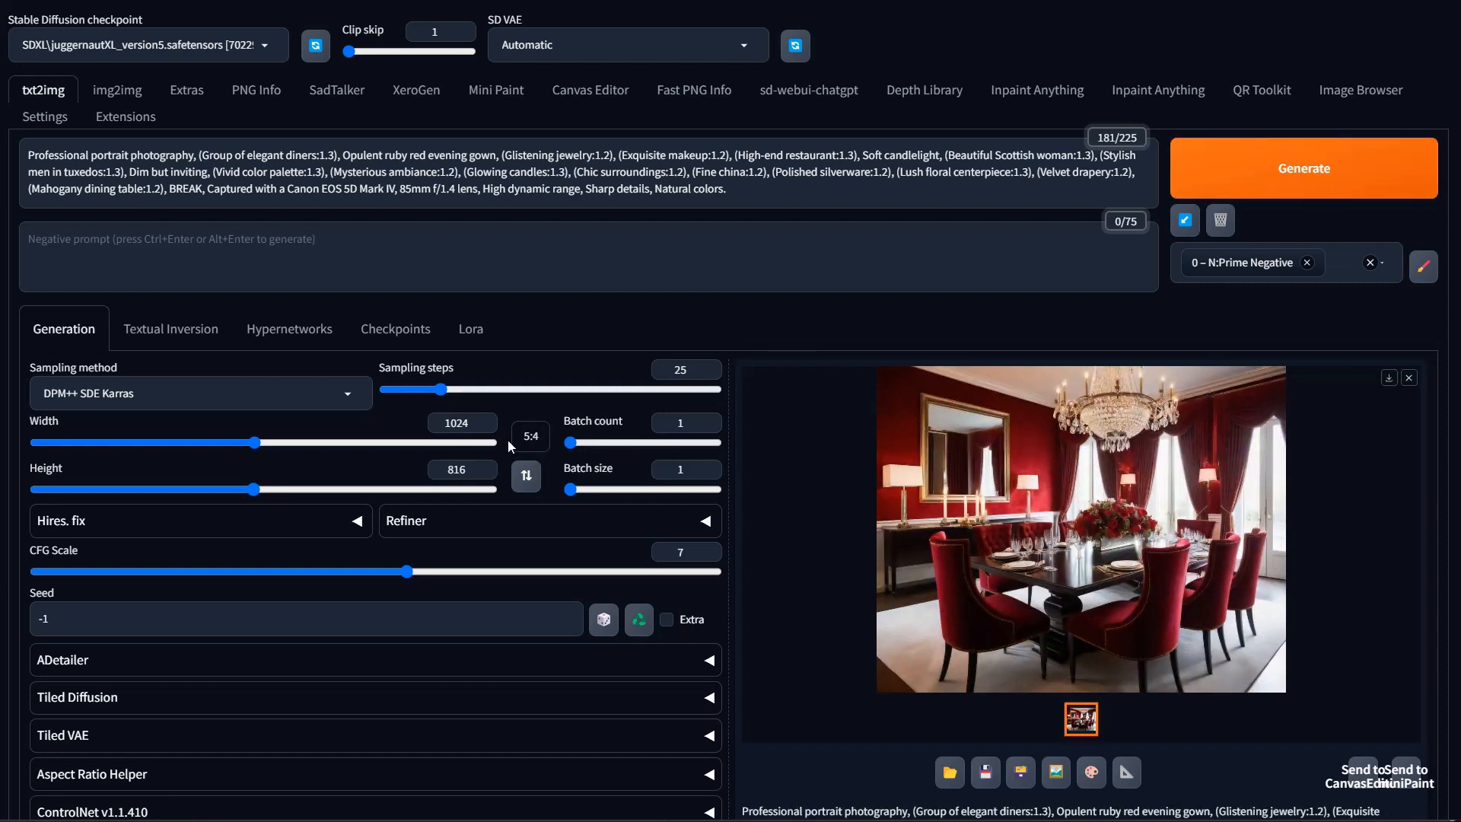
# Switch the image to portrait orientation with a 9:16 aspect ratio (576 × 1024) and generate it.
pyautogui.click(532, 467)
pyautogui.click(532, 445)
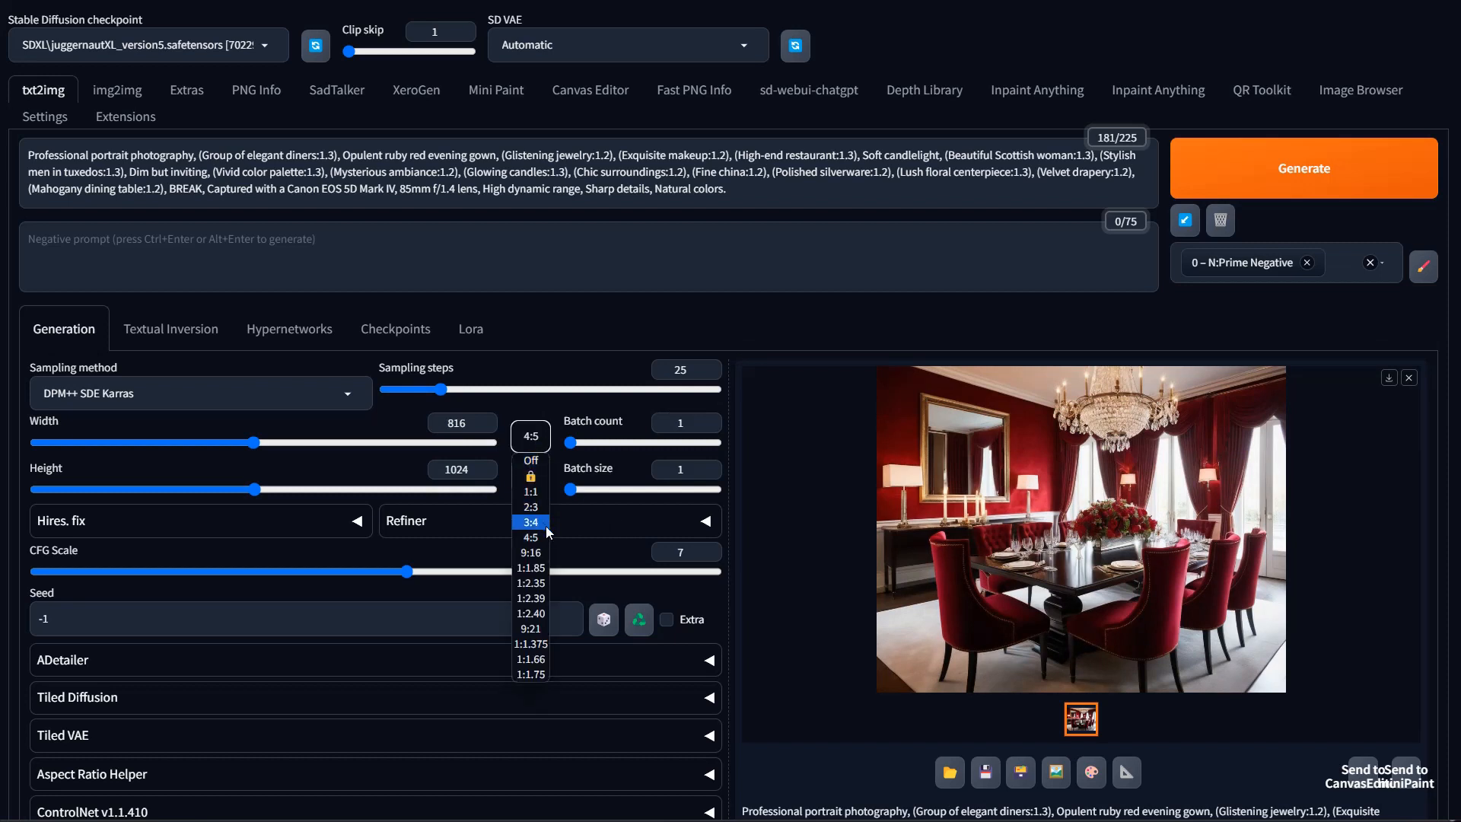
pyautogui.click(545, 551)
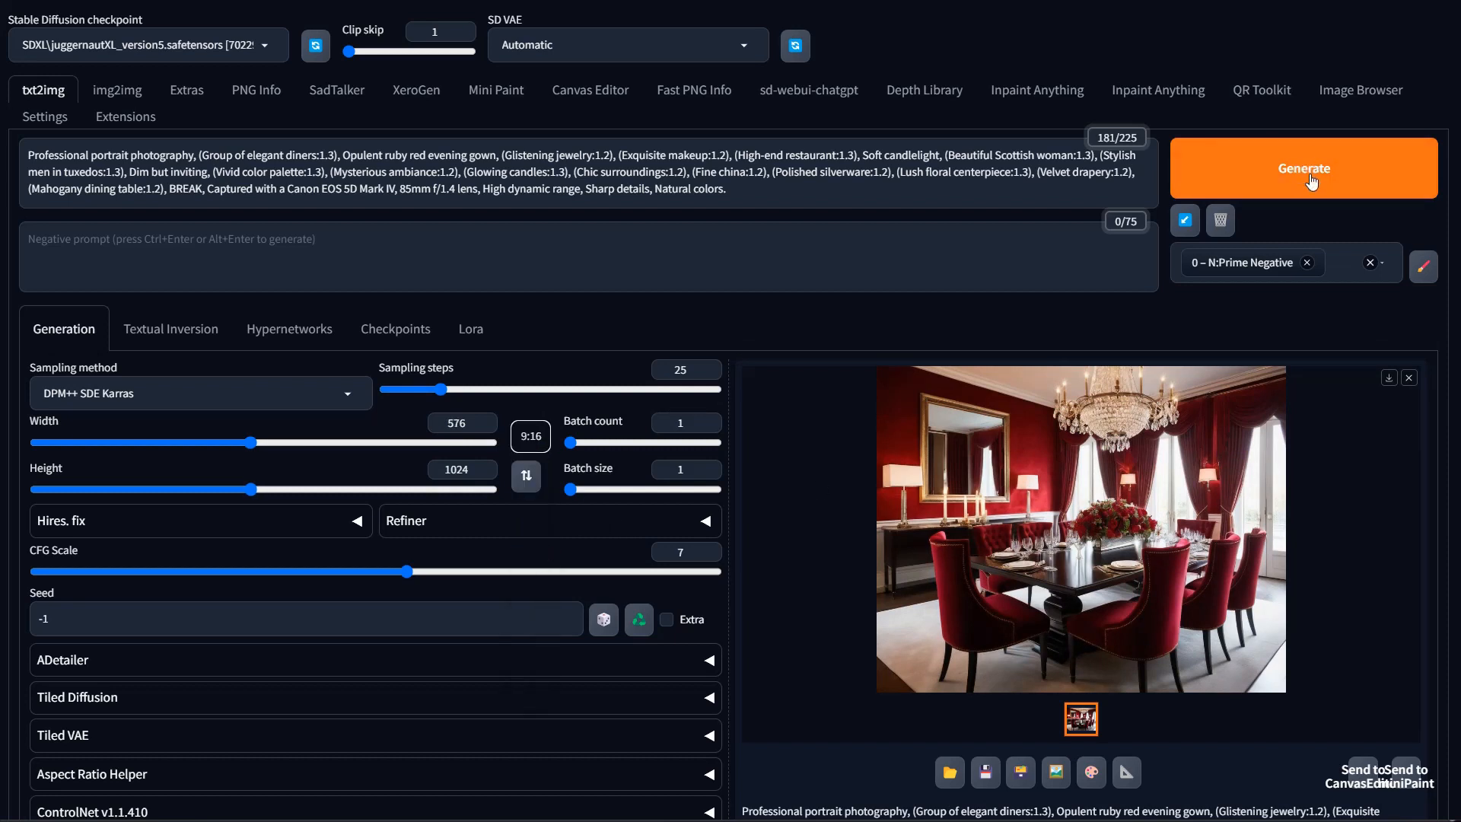
pyautogui.click(1309, 177)
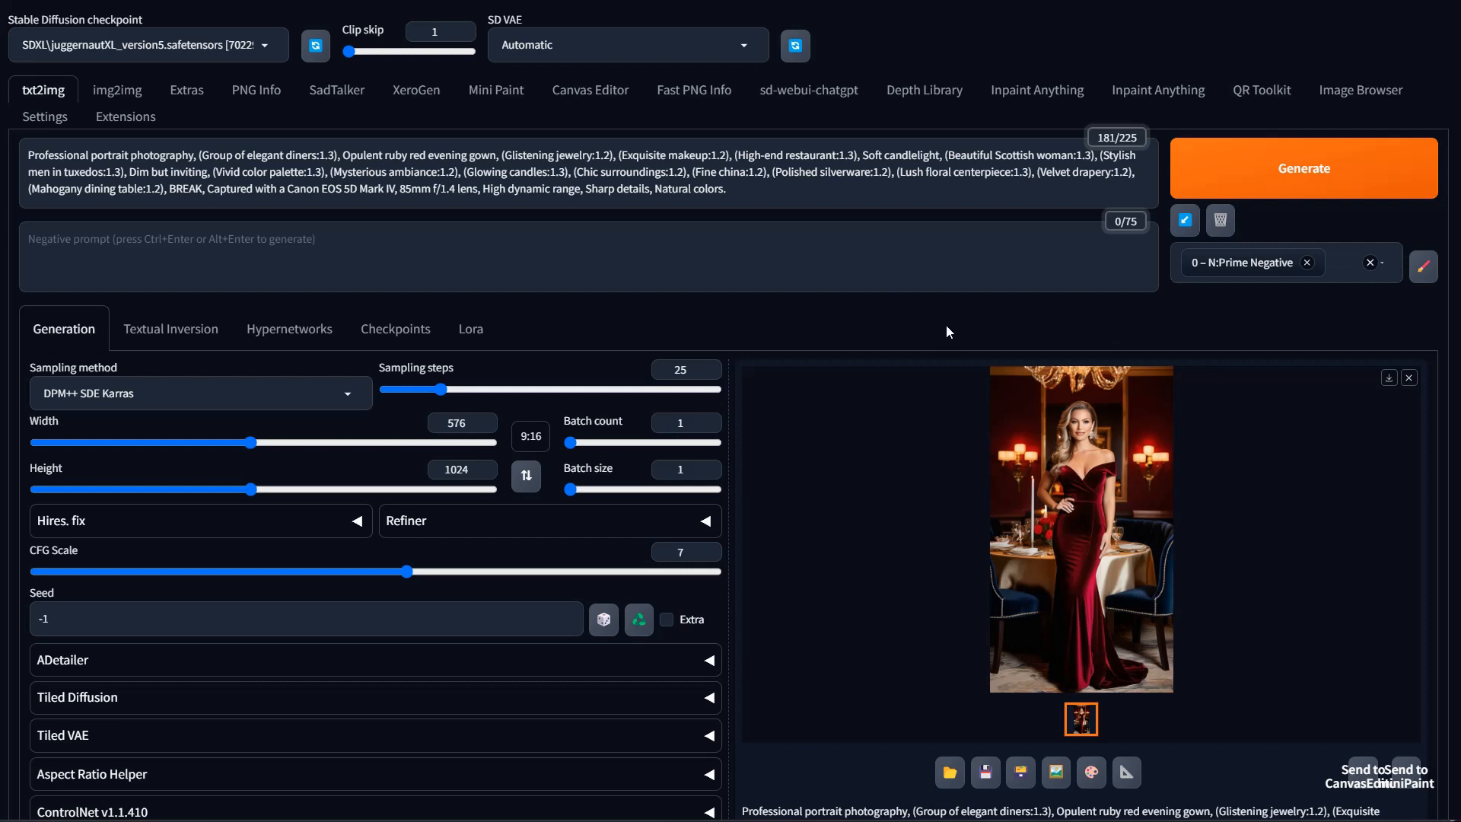
# Swap the dimensions to 16:9 landscape, set CFG Scale to 8.5, and start a new generation, interrupting it near the end.
pyautogui.click(526, 471)
pyautogui.moveTo(407, 570); pyautogui.dragTo(469, 571)
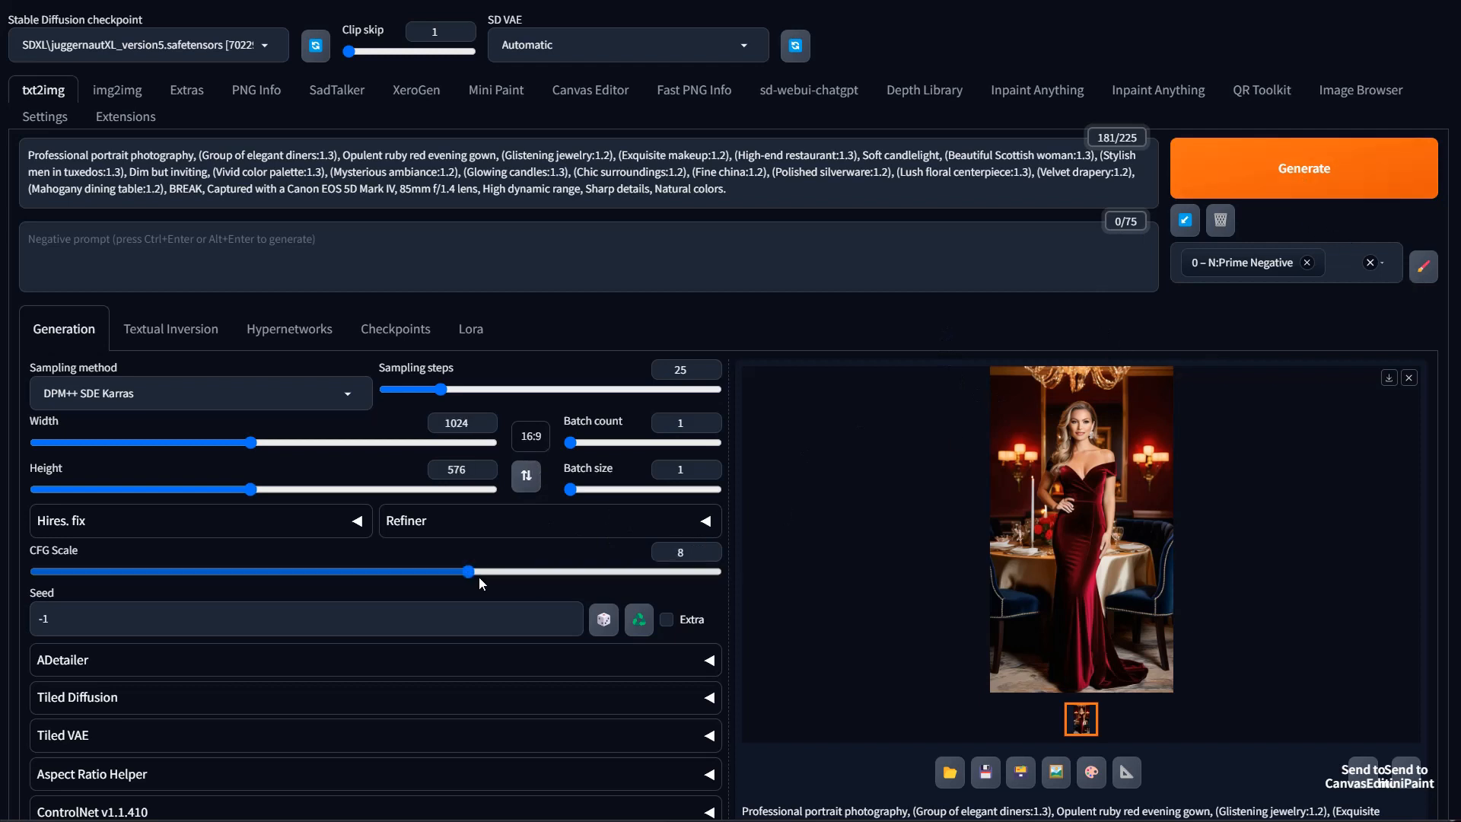
pyautogui.click(490, 577)
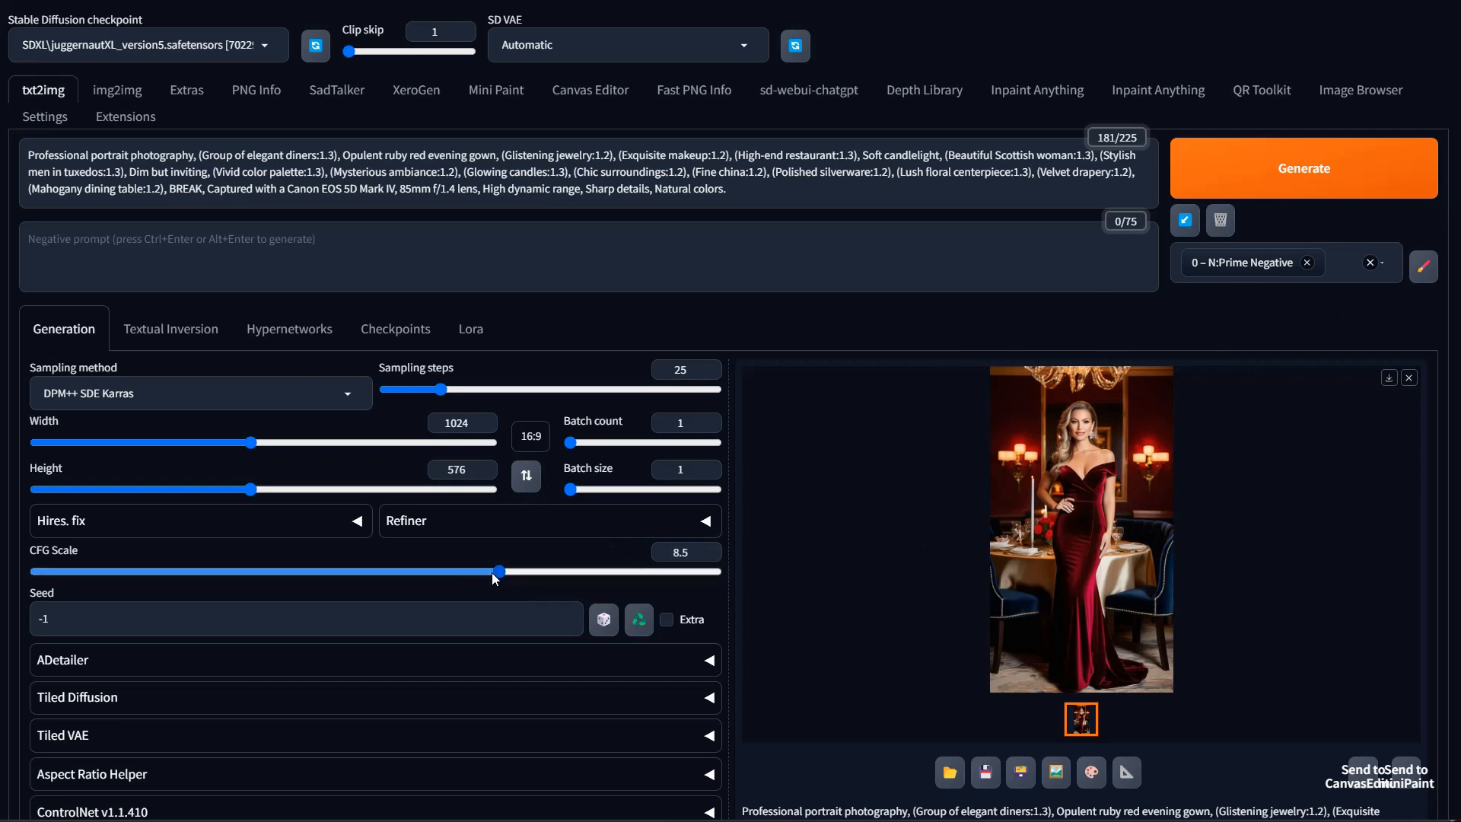
pyautogui.click(1349, 195)
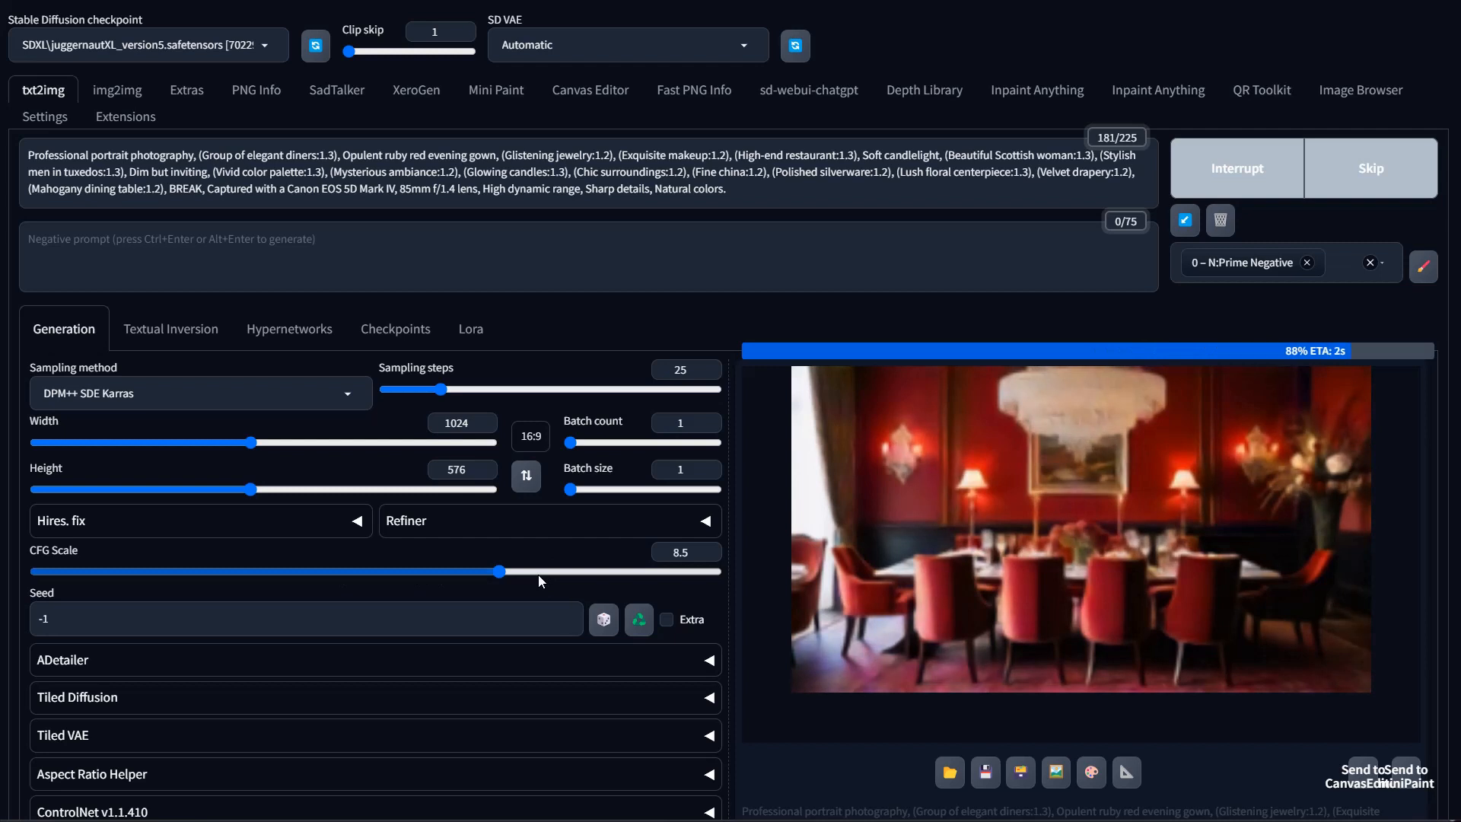
pyautogui.click(1257, 196)
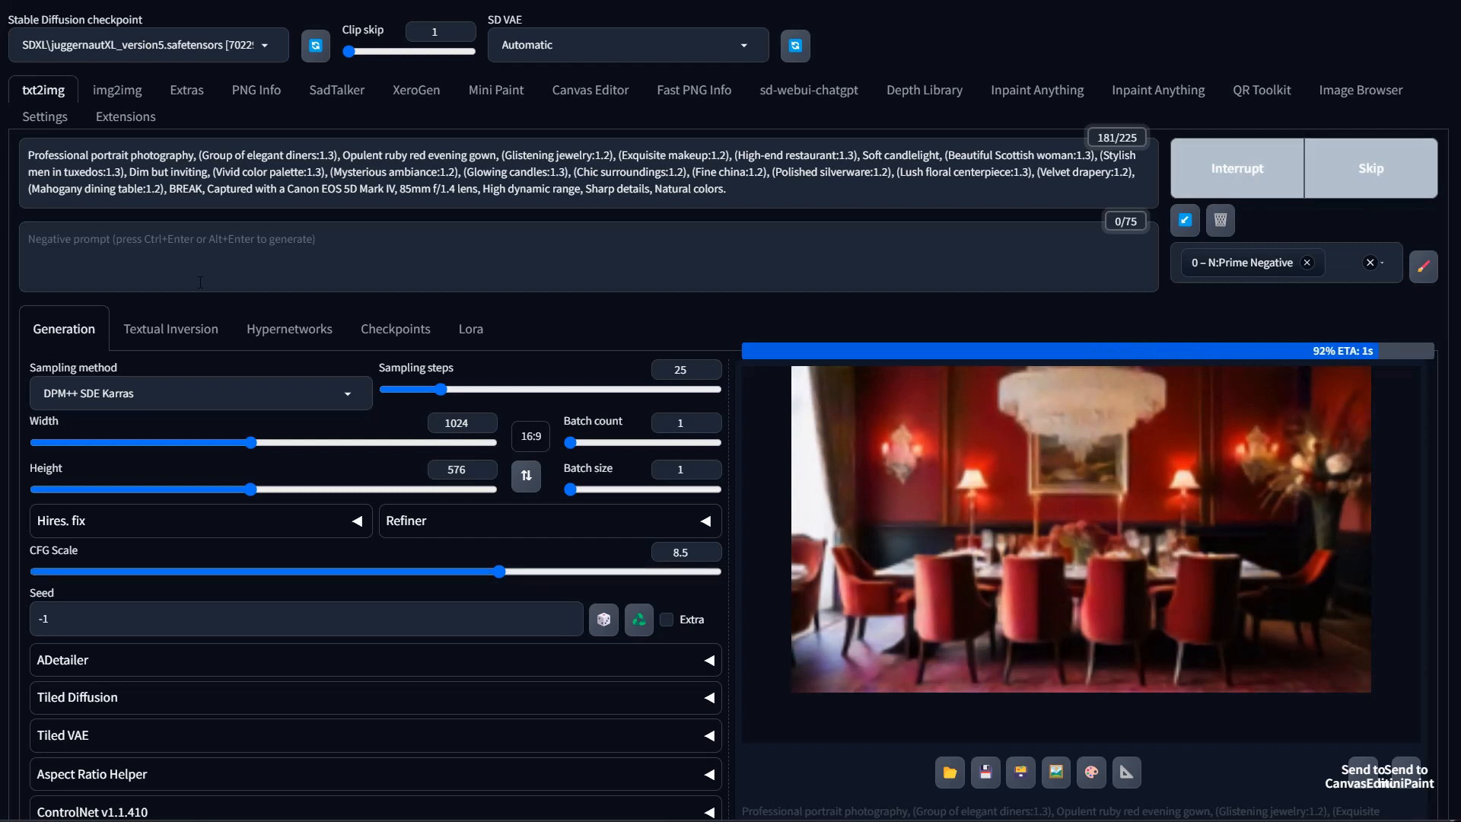